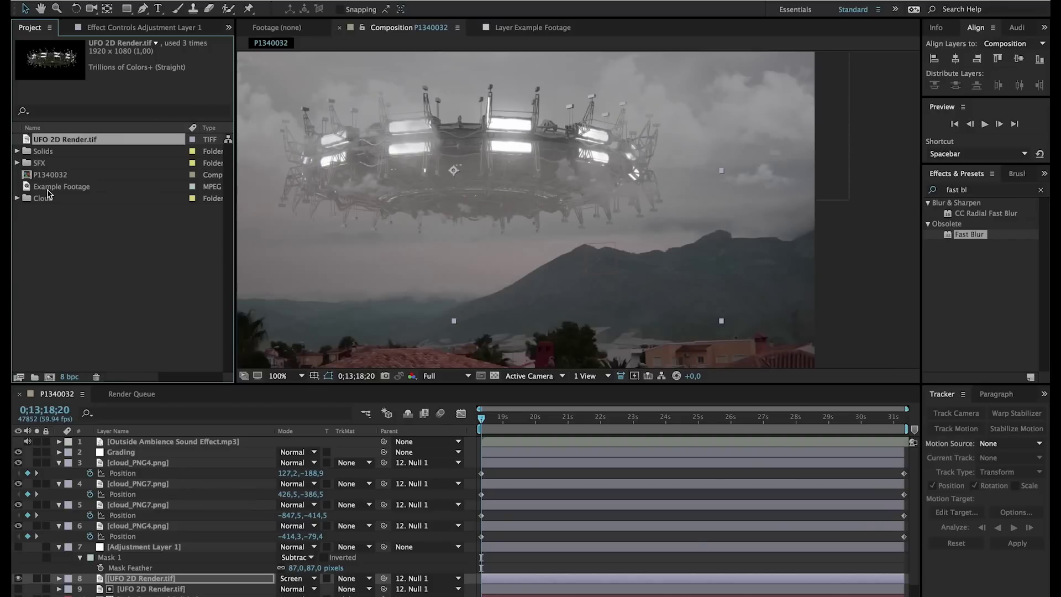
- Build a composition from Example Footage, start Track Motion, and scrub through the whole clip
drag(46, 191, 50, 379)
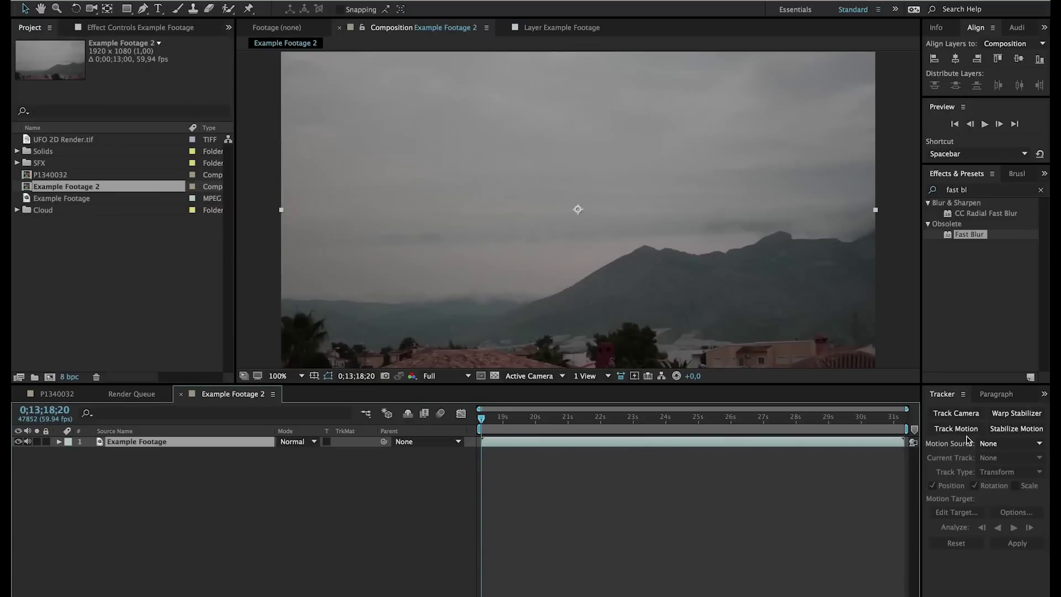
click(948, 435)
drag(492, 421, 603, 425)
click(667, 424)
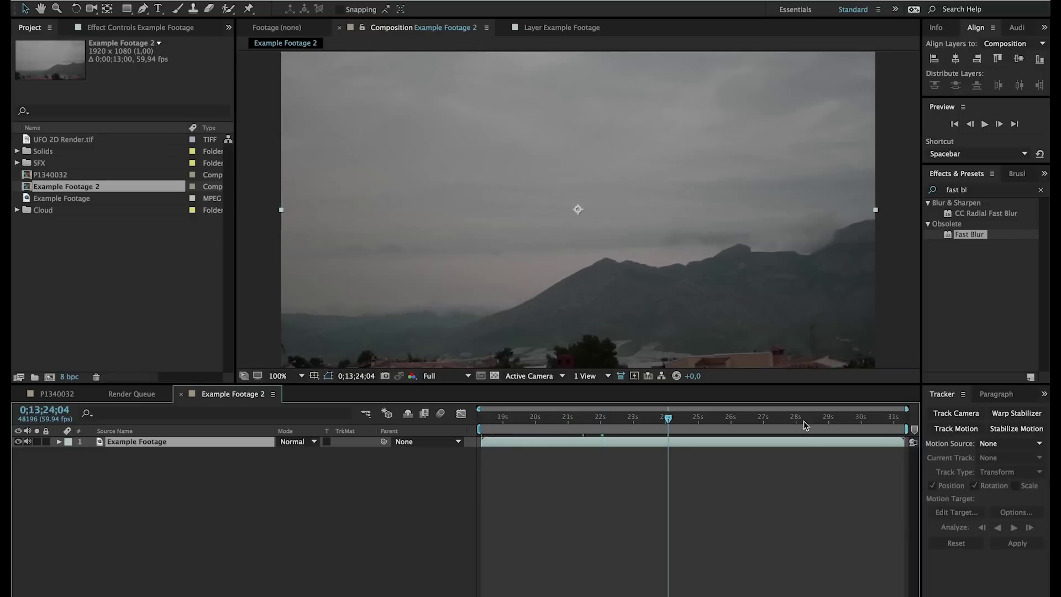
click(803, 420)
click(872, 421)
click(891, 420)
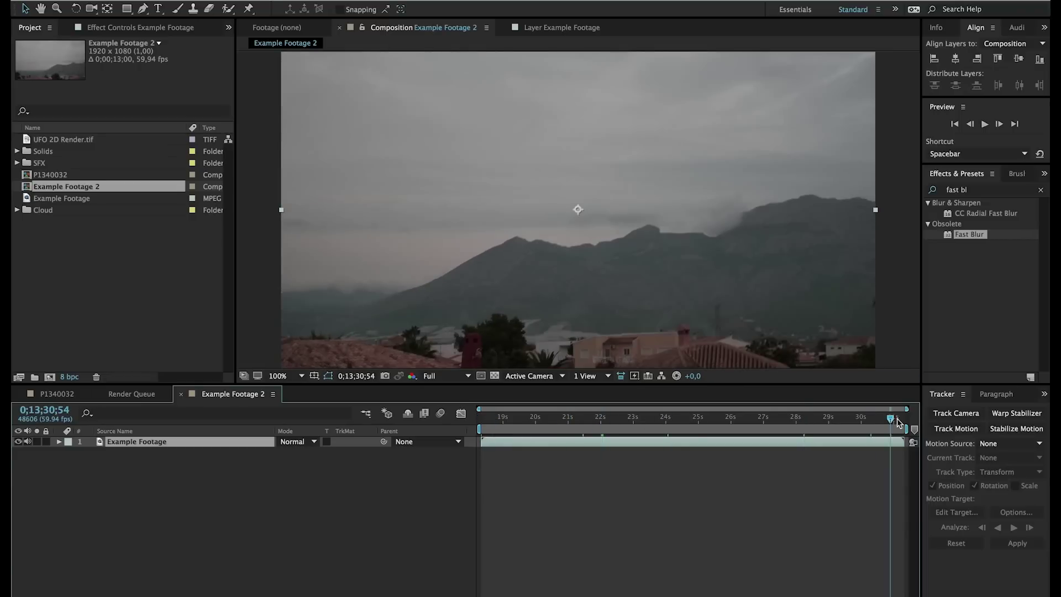
drag(897, 419, 479, 446)
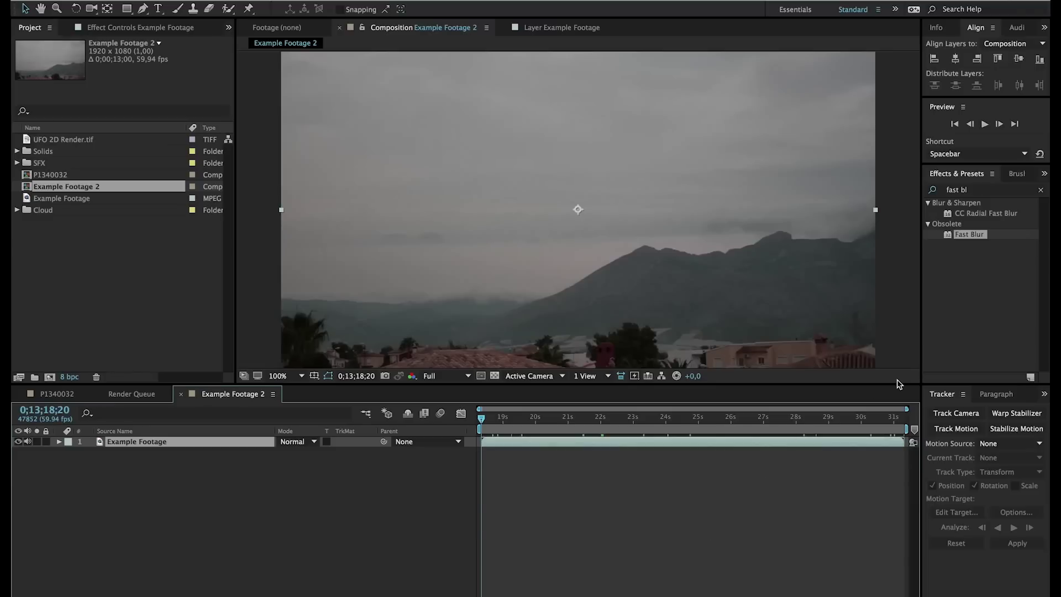
- Start a tracker on the footage, enlarge Track Point 1, enable Rotation, and enlarge Track Point 2
click(945, 430)
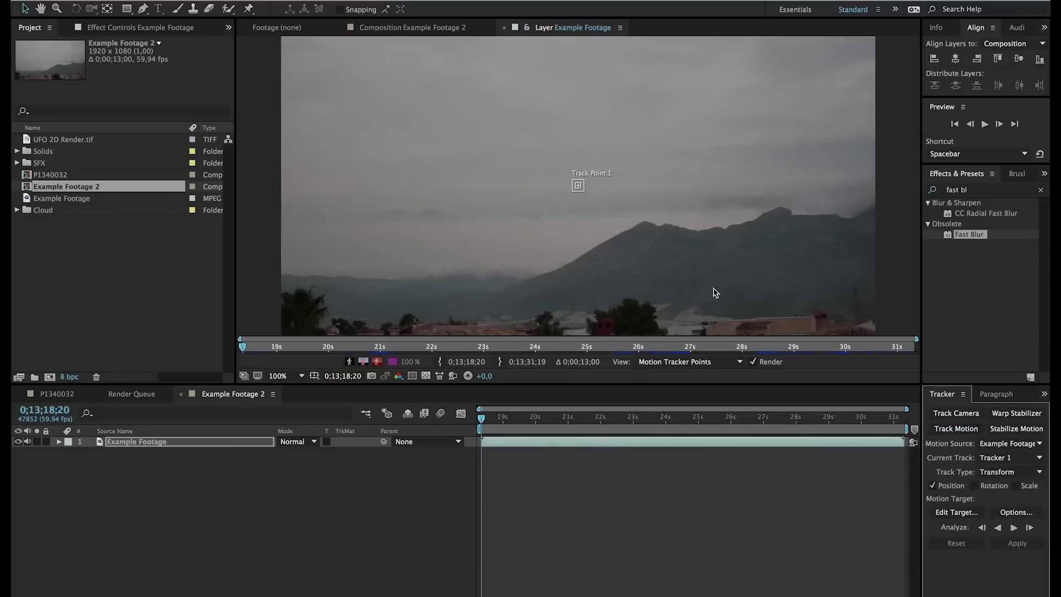
drag(581, 192, 645, 223)
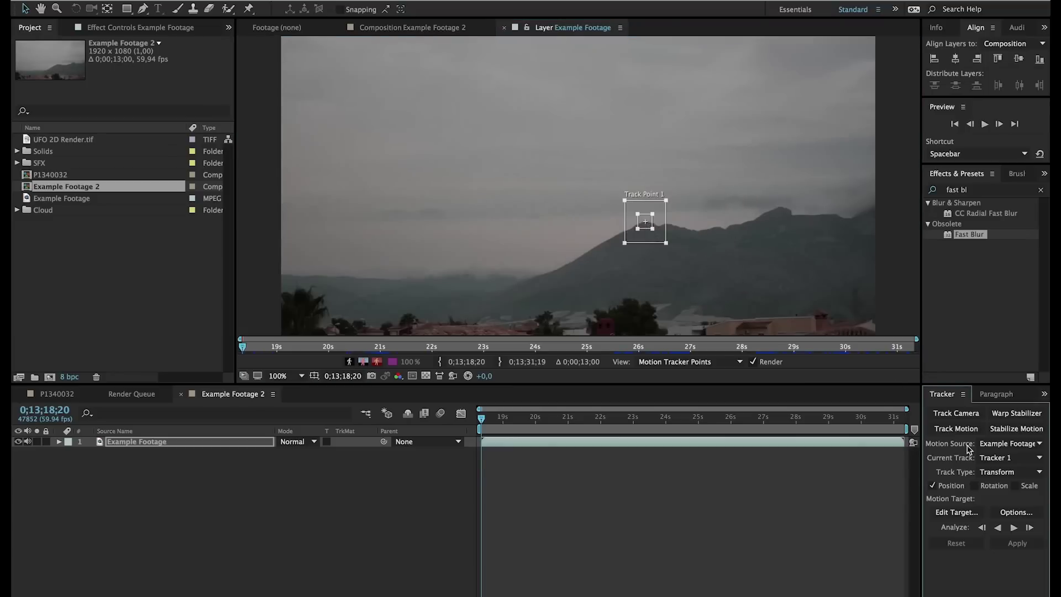
click(975, 486)
drag(596, 192, 804, 228)
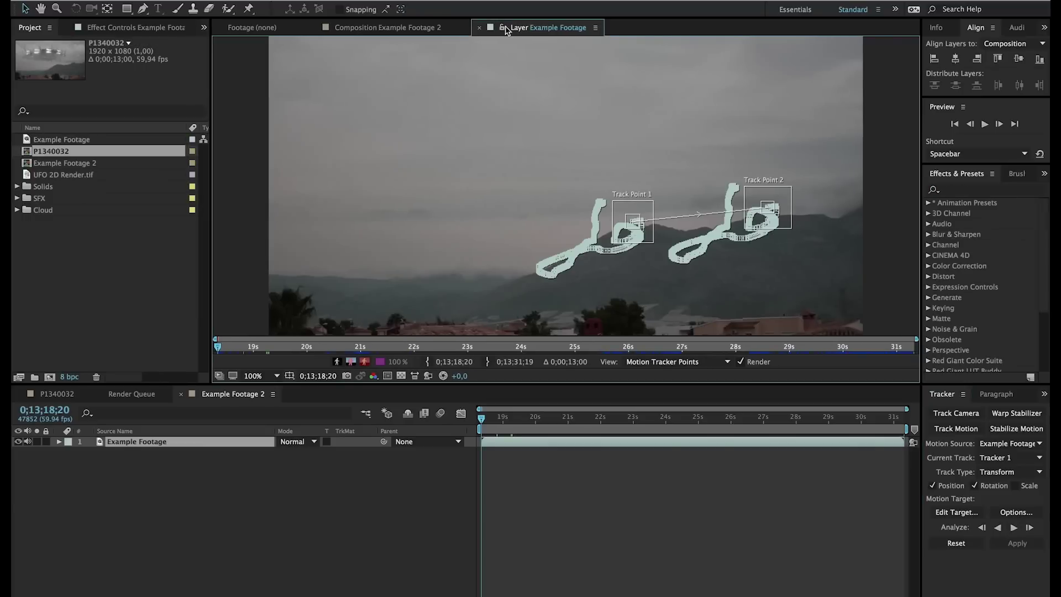
- Move to about 24s in the tracked footage and add a new Null Object layer
click(384, 348)
drag(396, 348, 535, 348)
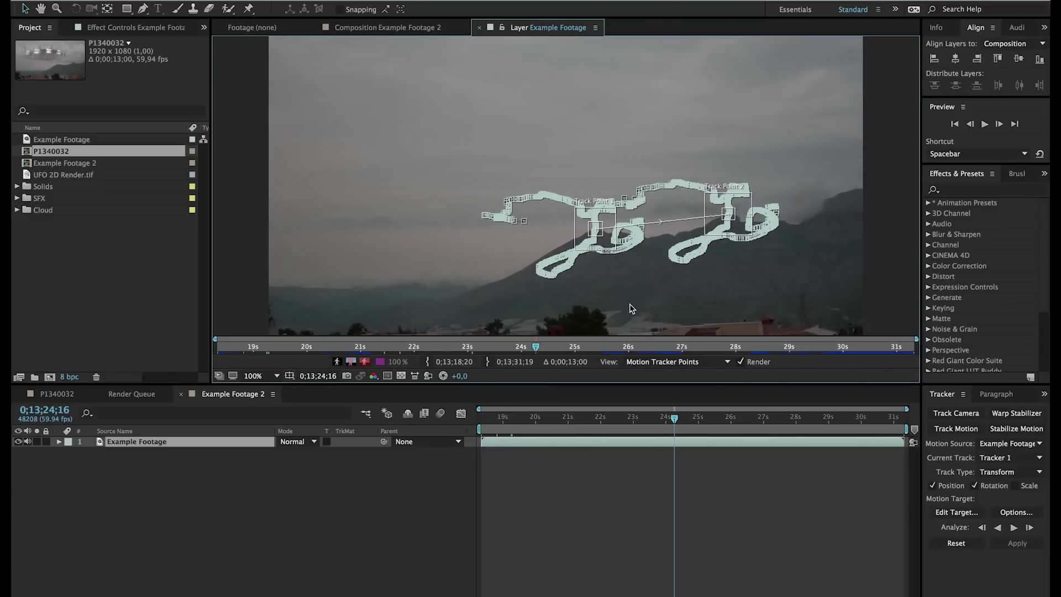
right_click(240, 510)
mouse_move(252, 508)
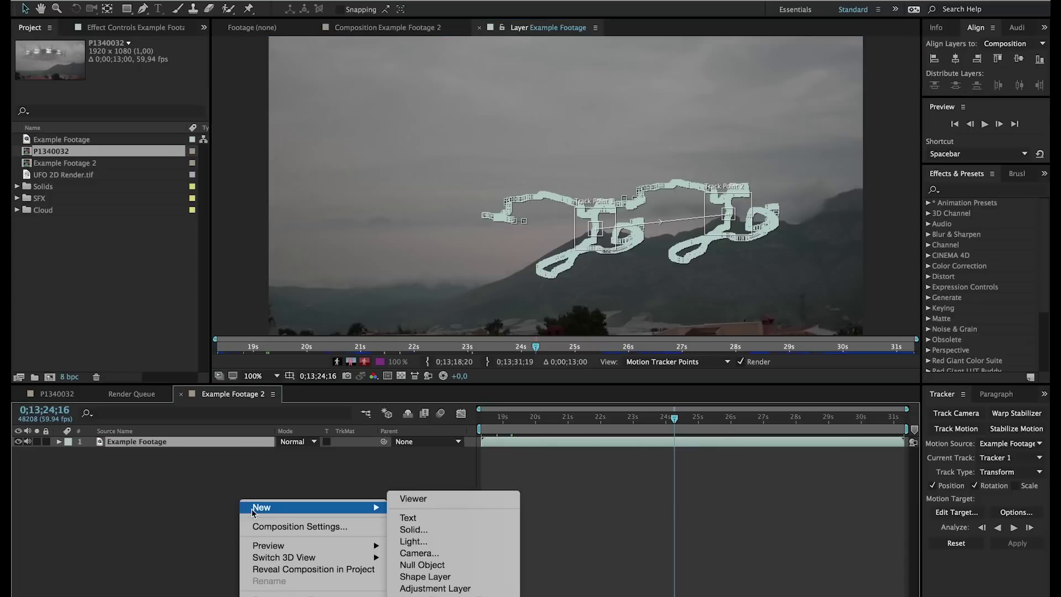
click(435, 565)
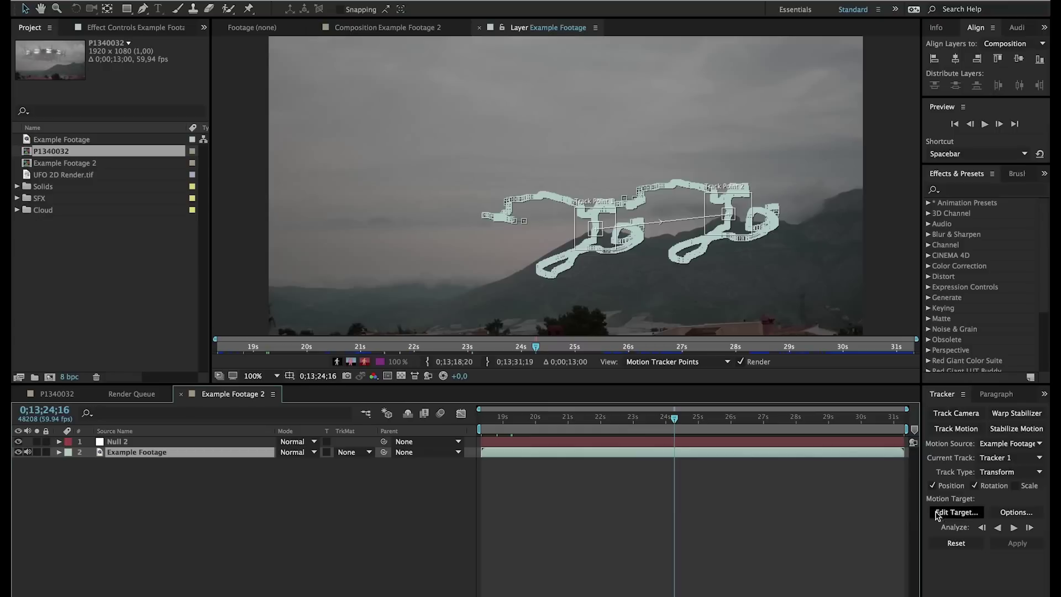
- Set Null 2 as the motion target and apply the tracking in X and Y
click(937, 514)
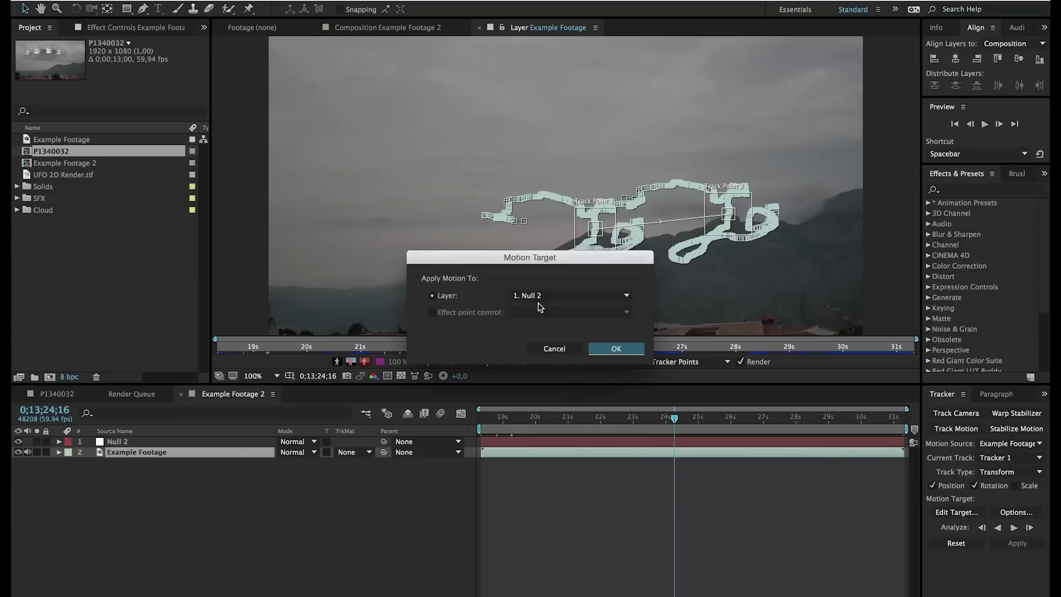
click(606, 350)
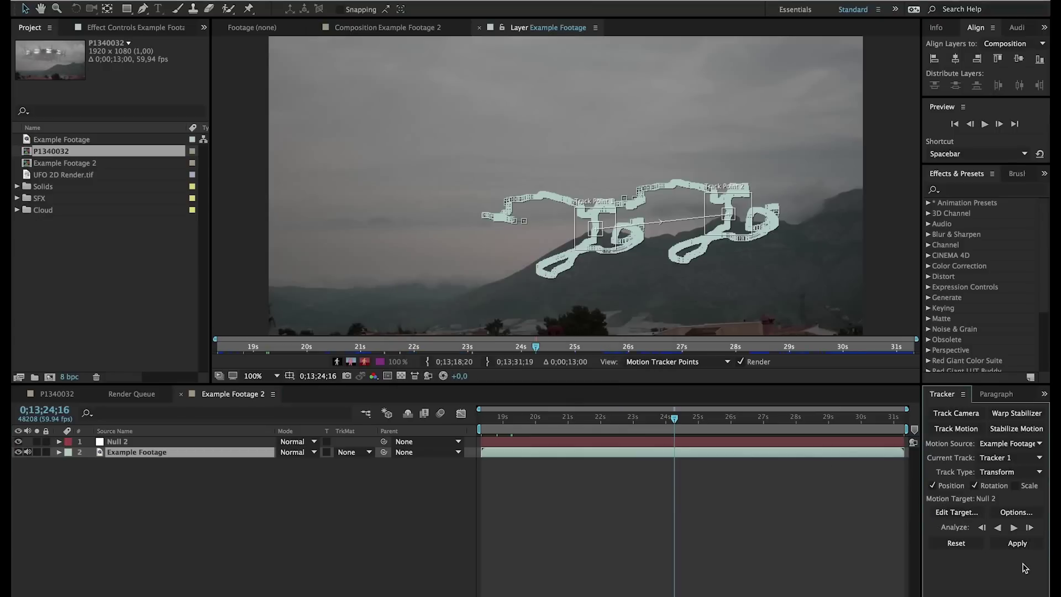
click(1018, 543)
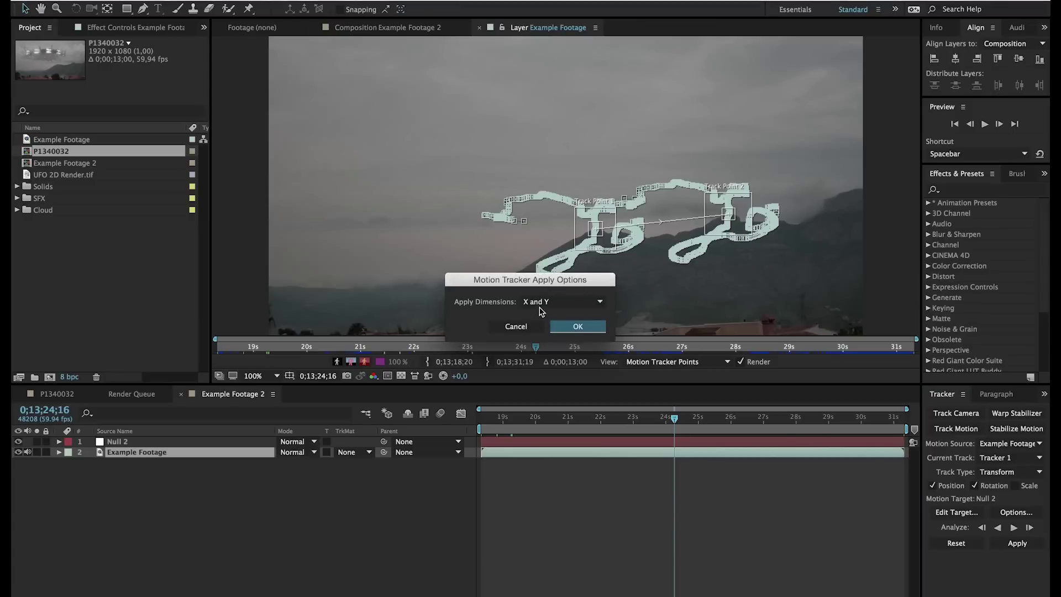
click(568, 329)
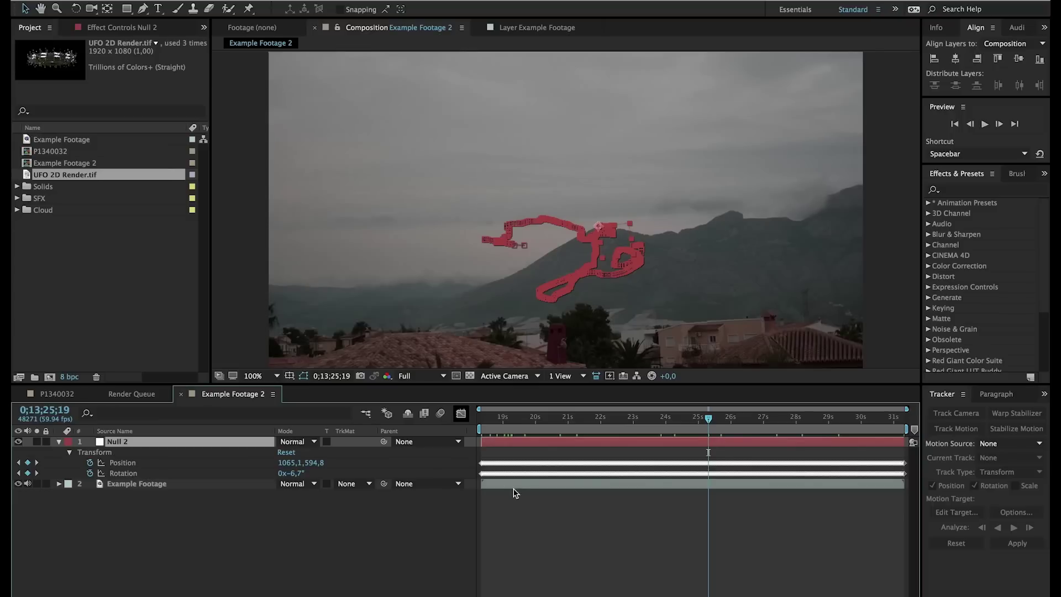
- At the comp start, add UFO 2D Render.tif and position it up-left in the sky
click(504, 424)
click(476, 422)
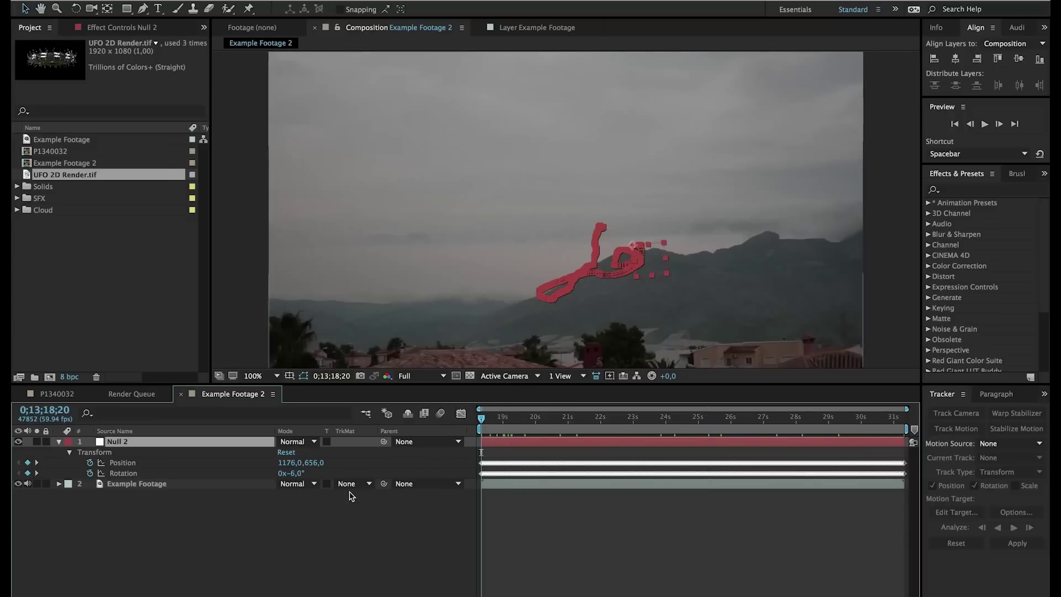
click(59, 442)
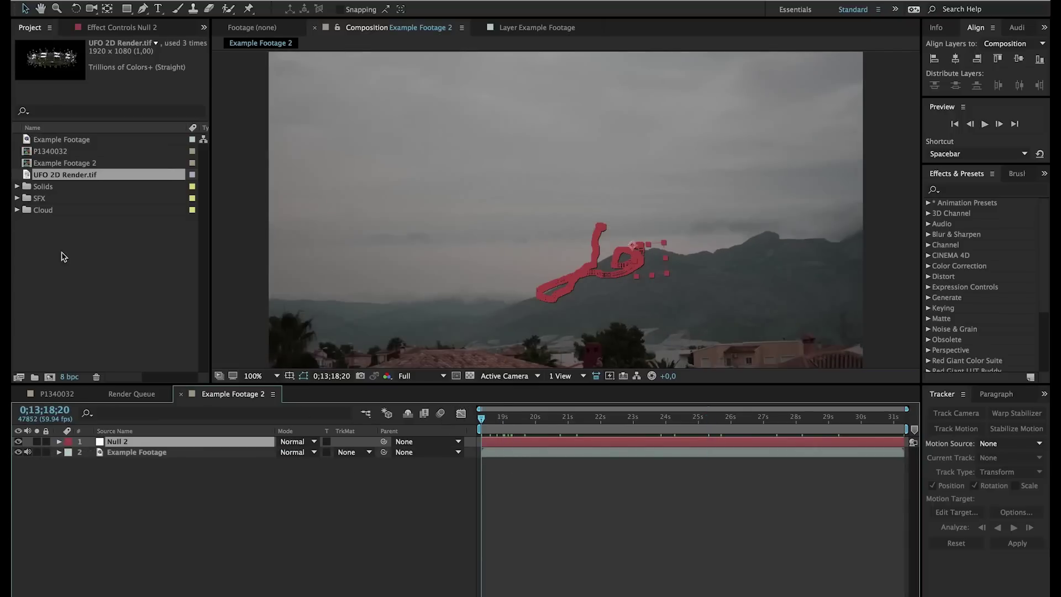
drag(57, 175, 488, 197)
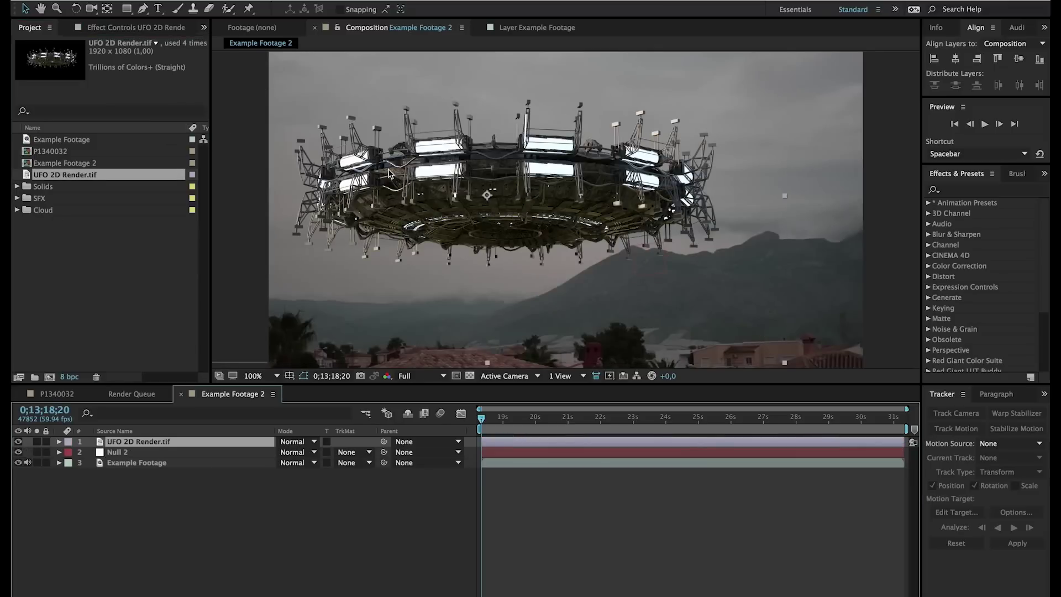
click(557, 206)
drag(557, 206, 547, 187)
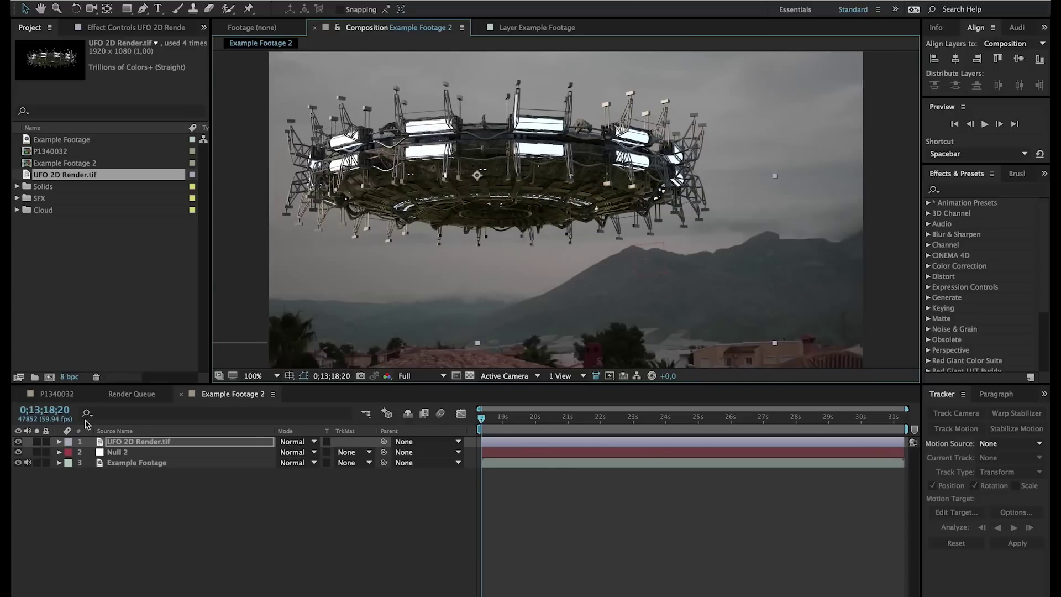
- Set the UFO layer's Scale to 90%
key(s)
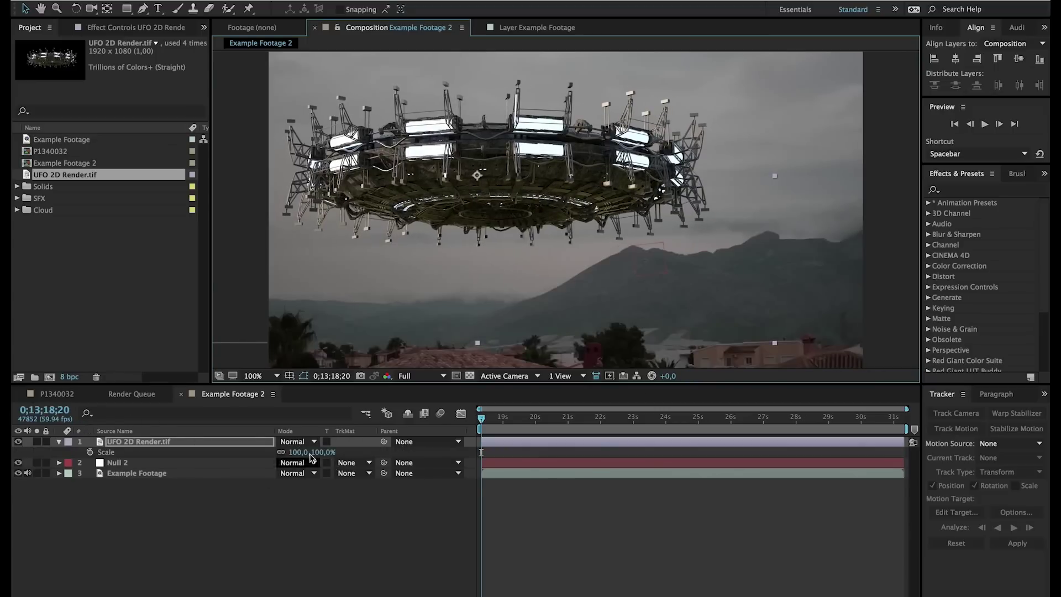
click(297, 452)
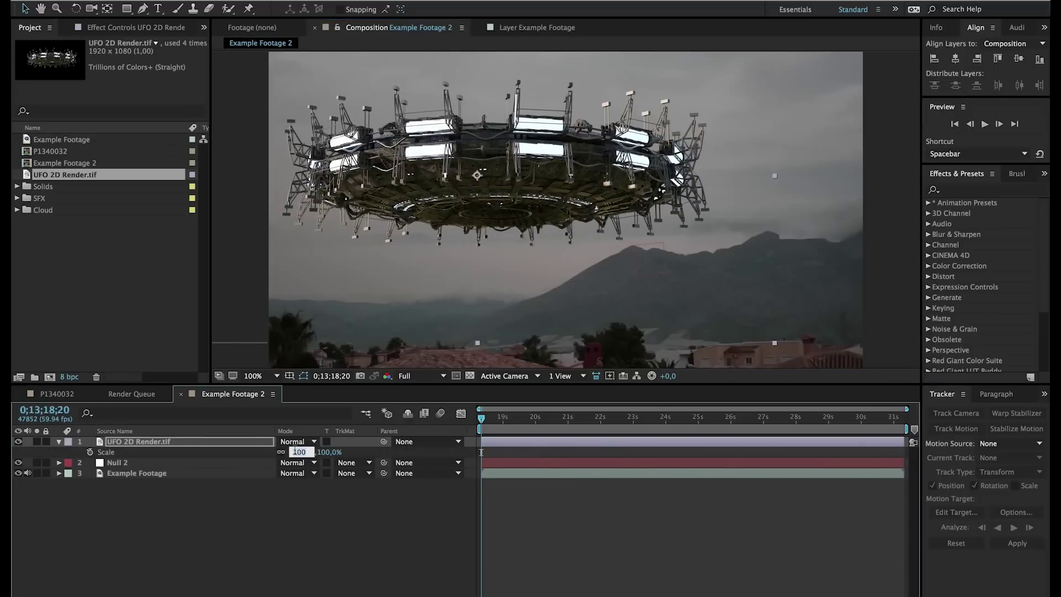
text(90)
key(Return)
click(214, 521)
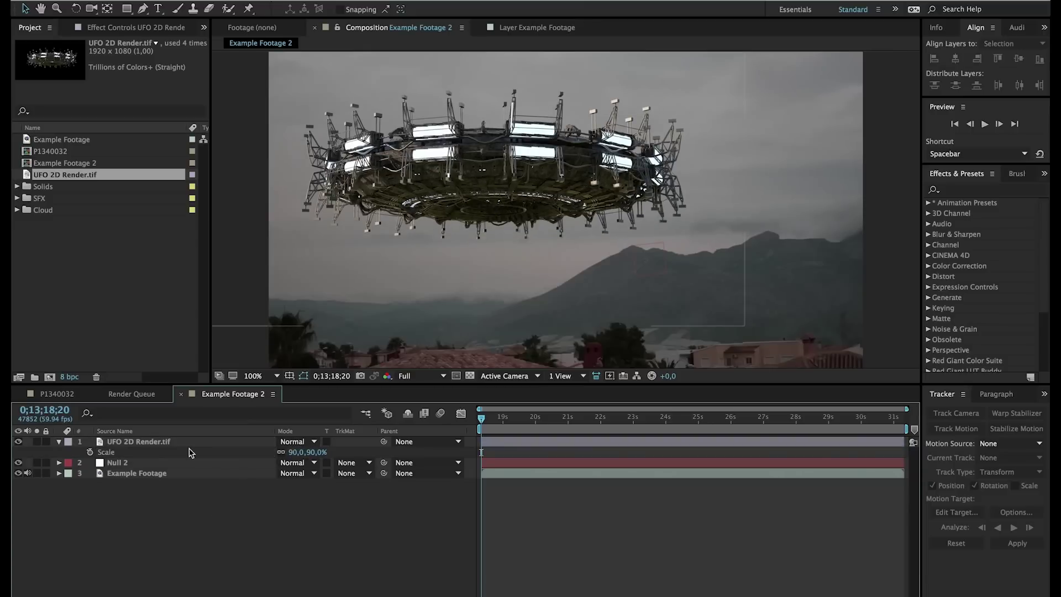
- Nudge the UFO slightly left and parent its layer to Null 2
click(188, 442)
drag(407, 195, 397, 198)
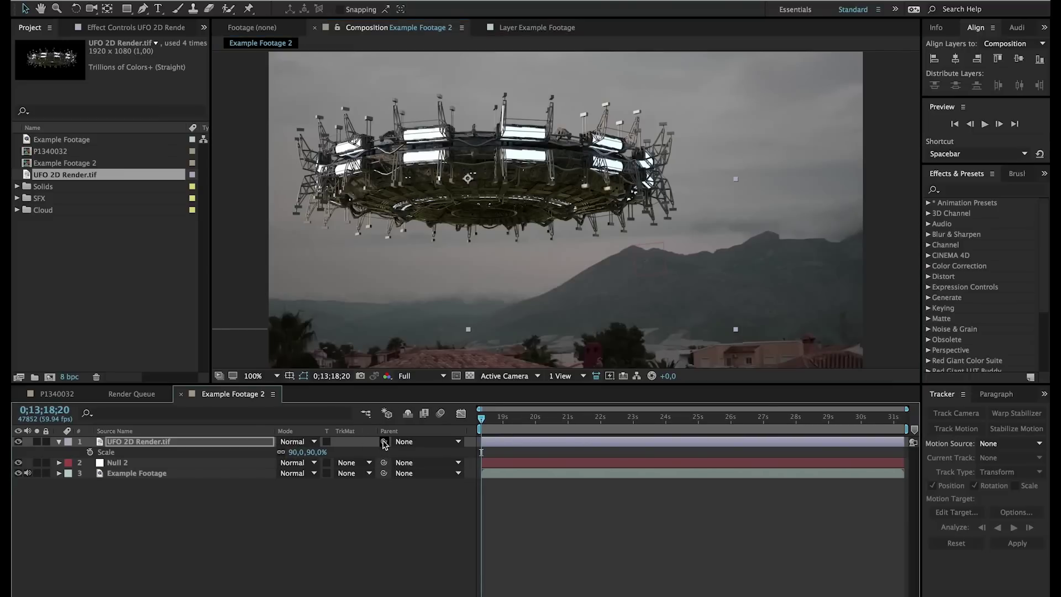
drag(385, 446, 257, 466)
- Scrub the timeline to check the UFO follows the tracked ridge motion
drag(575, 428, 721, 426)
click(815, 419)
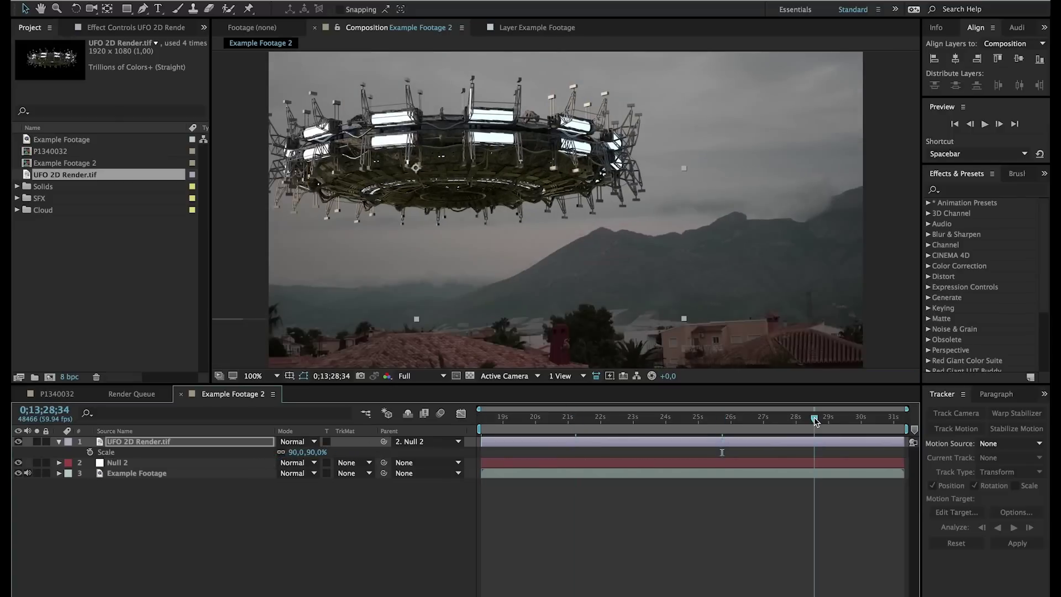
click(581, 429)
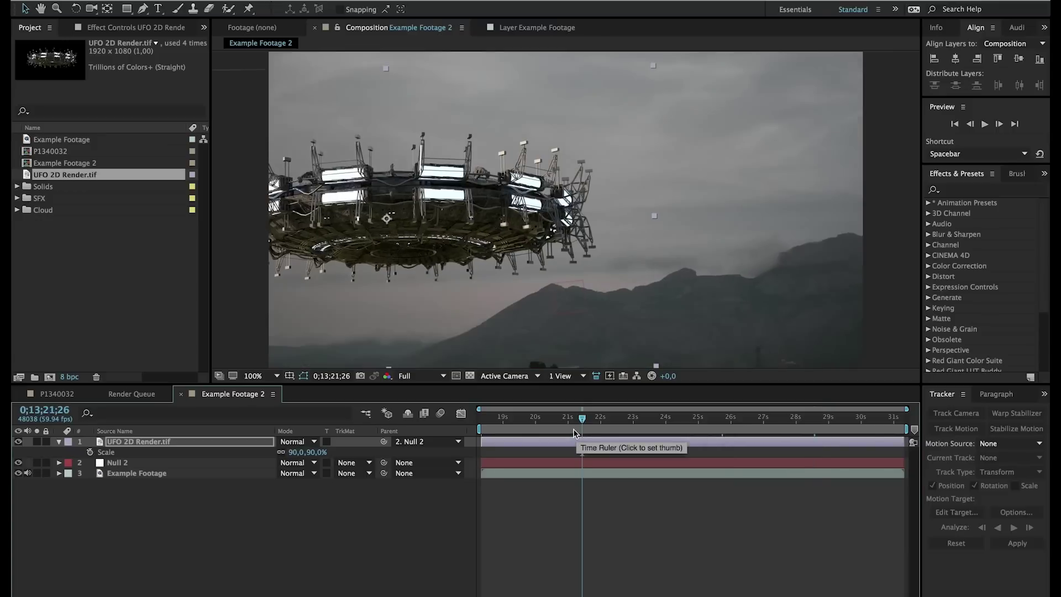
click(532, 428)
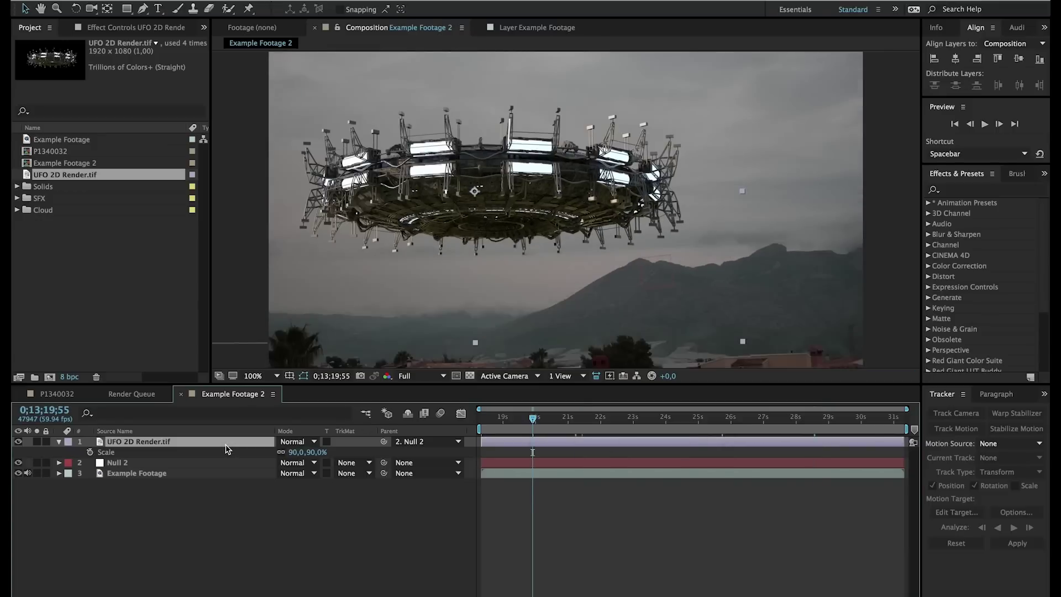
- Duplicate the UFO layer and create a solid using a pale grey sampled from the footage
key(ctrl+d)
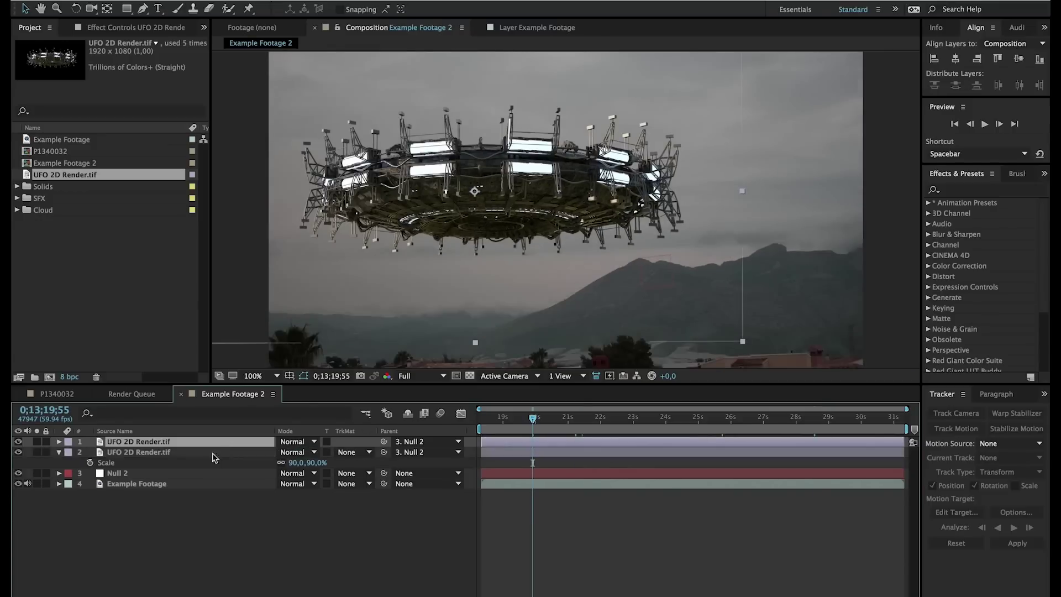
right_click(153, 563)
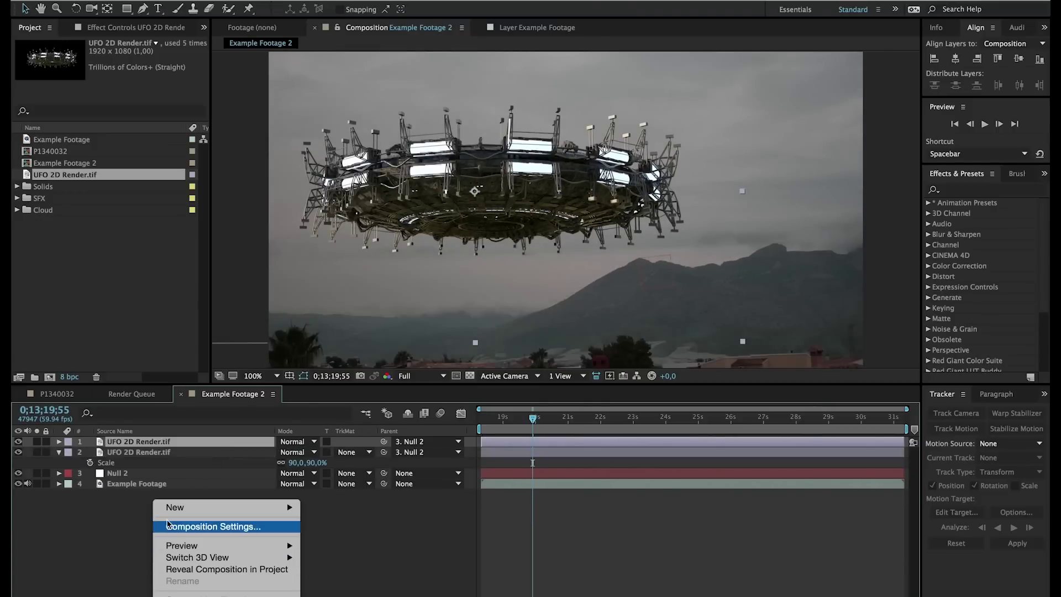
mouse_move(171, 508)
click(350, 529)
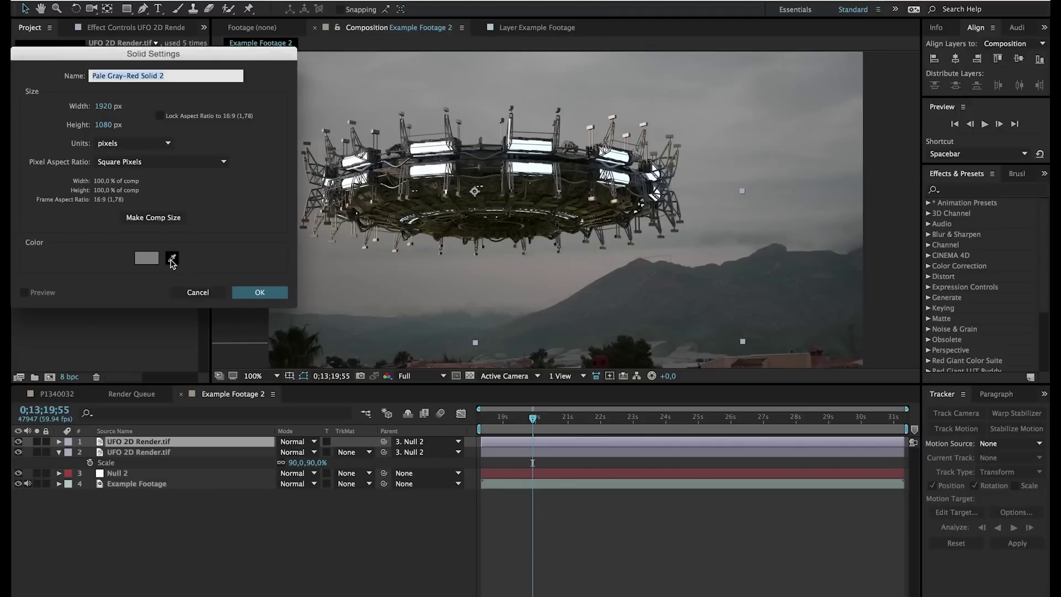
click(172, 259)
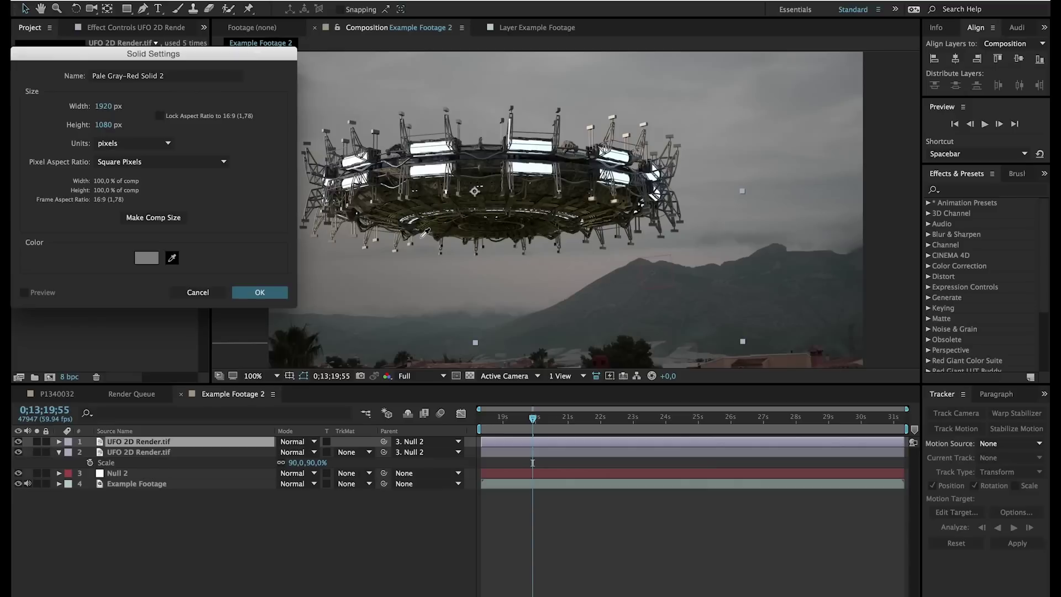
click(422, 236)
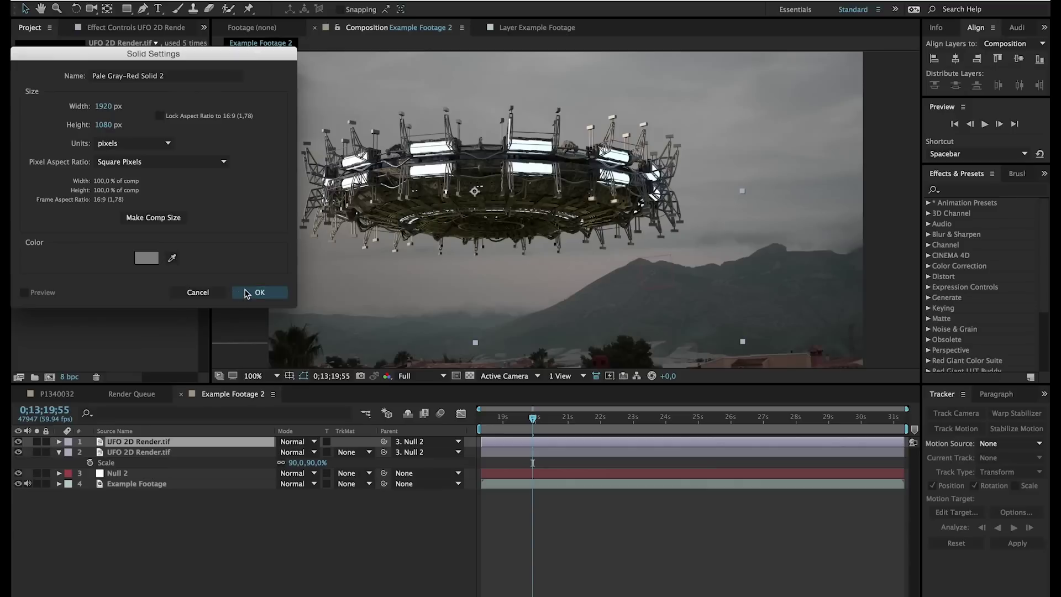
click(247, 293)
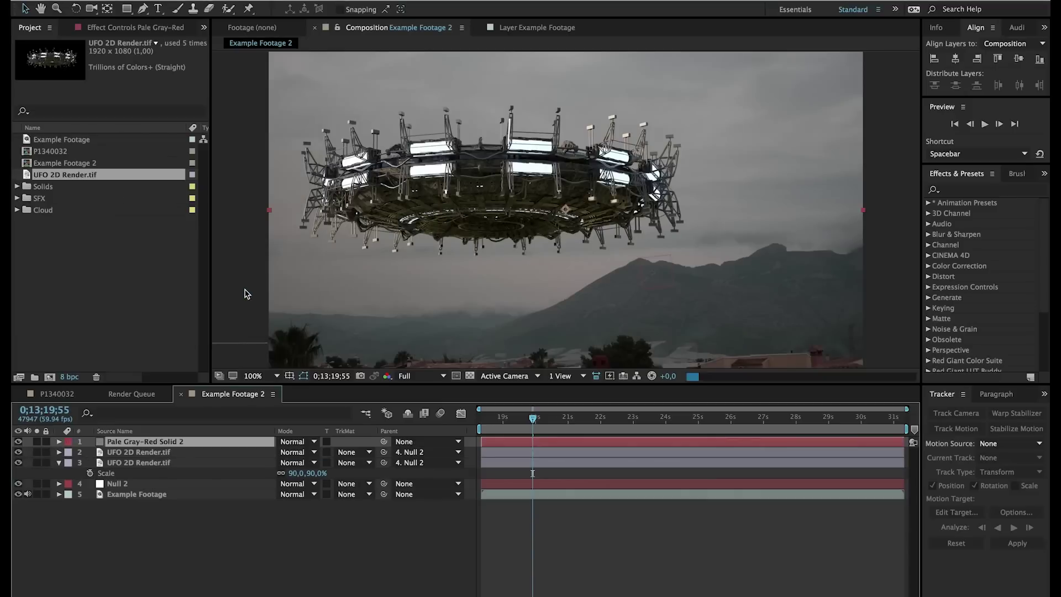
- Parent the grey solid to Null 2 and draw a rectangle mask over the lower frame
drag(385, 441, 202, 486)
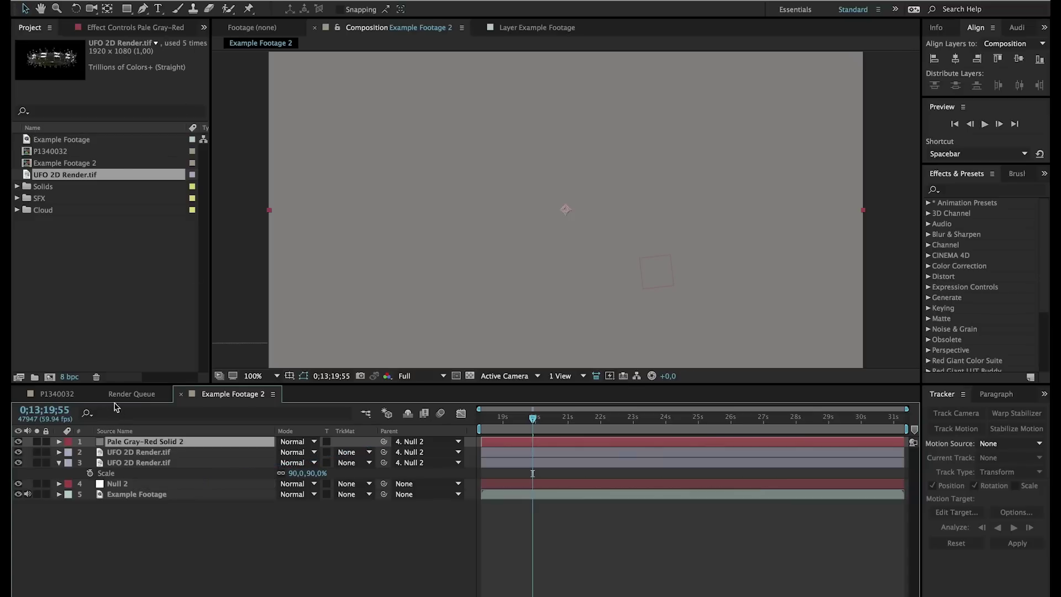
click(128, 8)
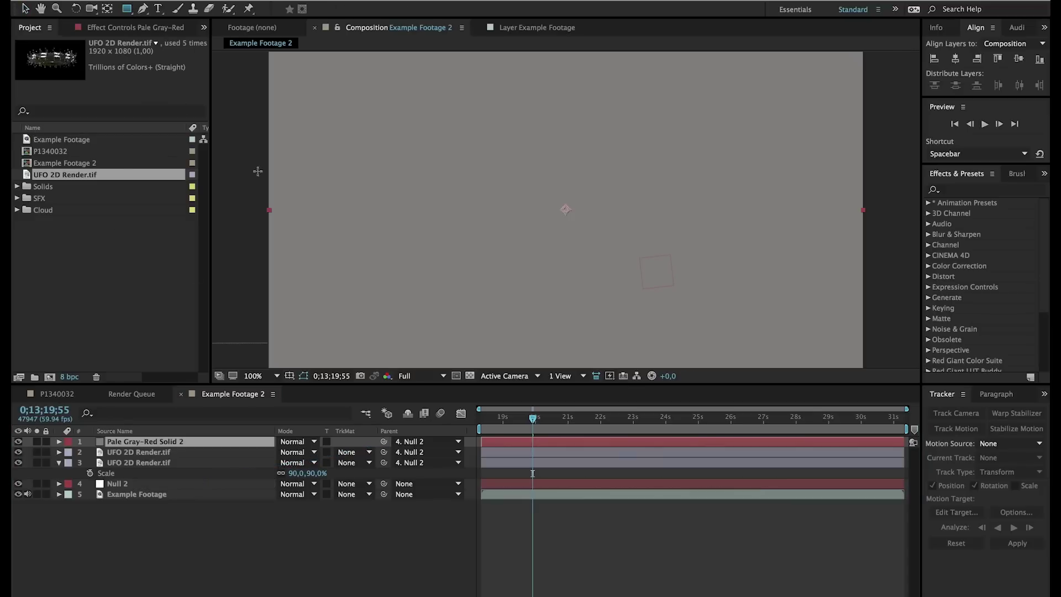
drag(227, 170, 234, 177)
drag(735, 265, 939, 395)
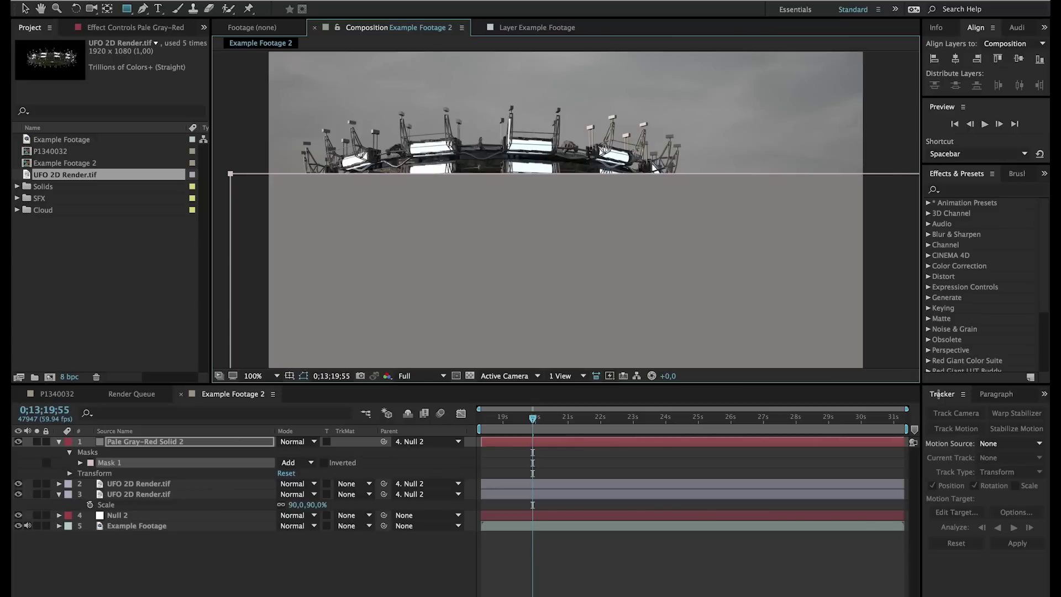
key(v)
click(231, 174)
drag(363, 228, 293, 242)
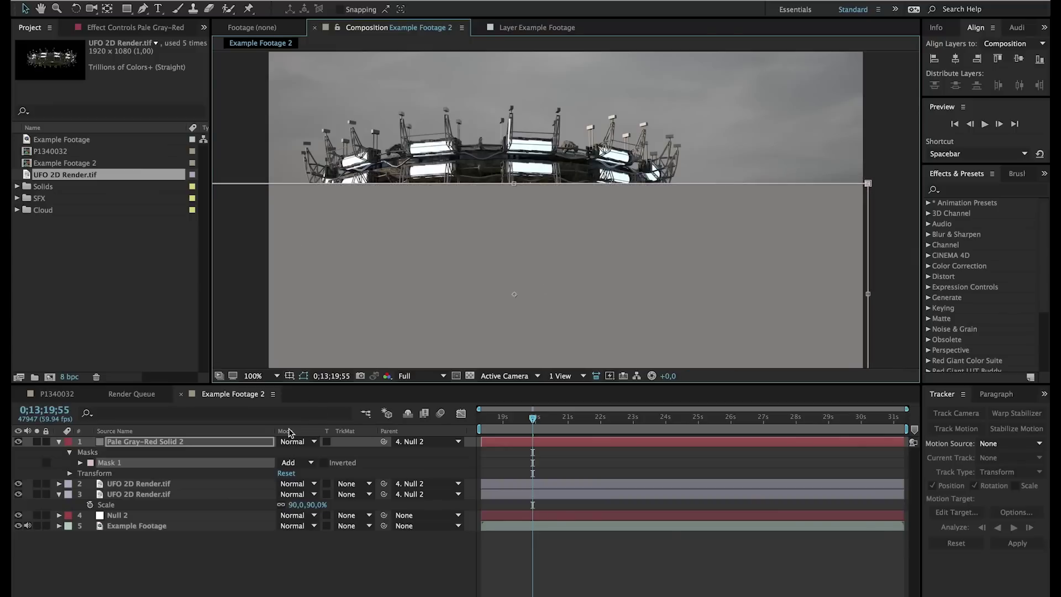
- Feather the solid's mask edge to 138 pixels
click(195, 464)
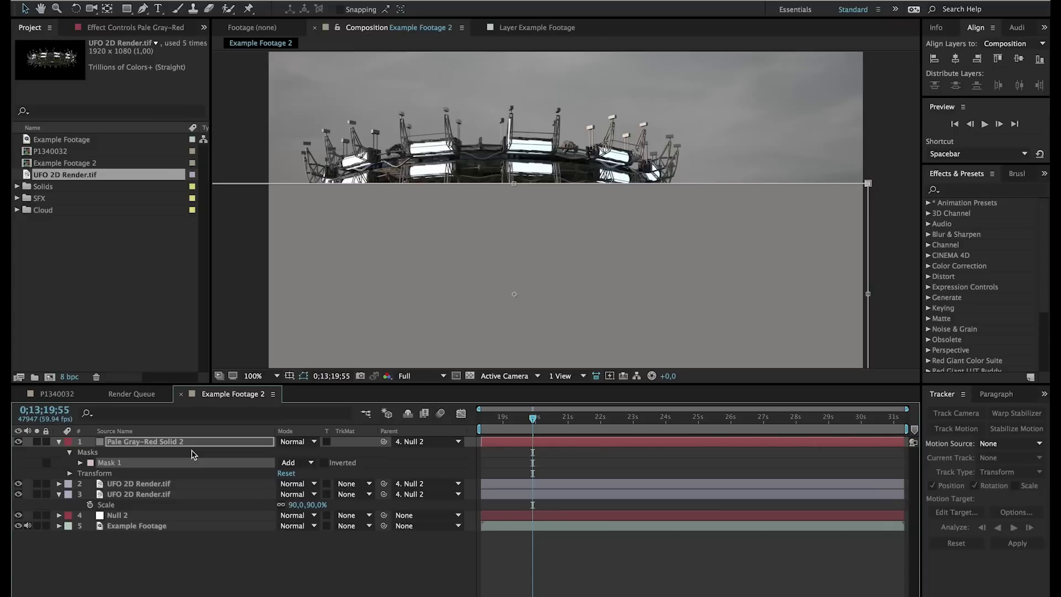
key(f)
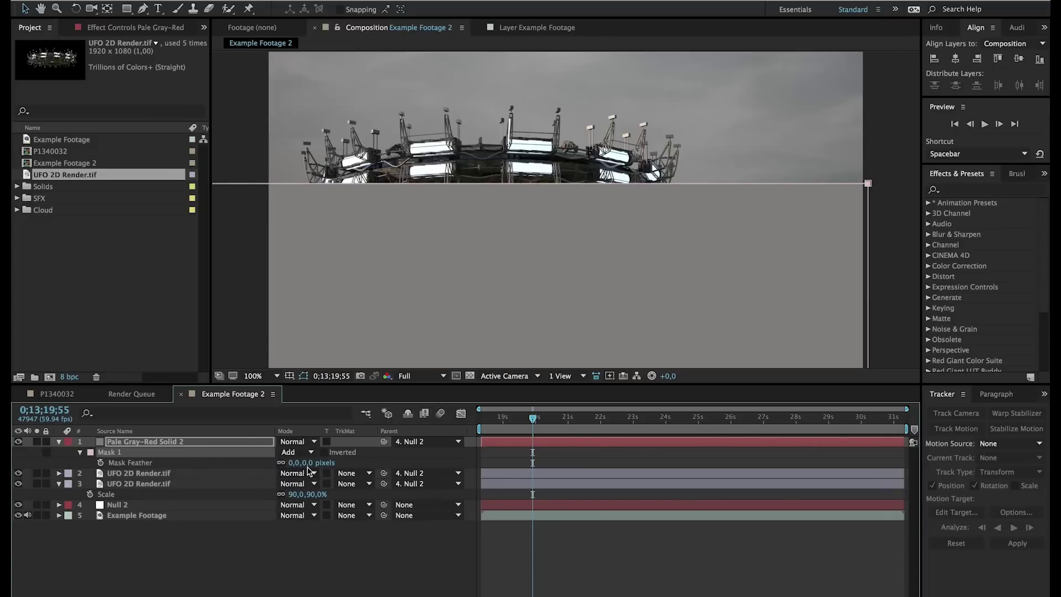
drag(311, 464, 397, 472)
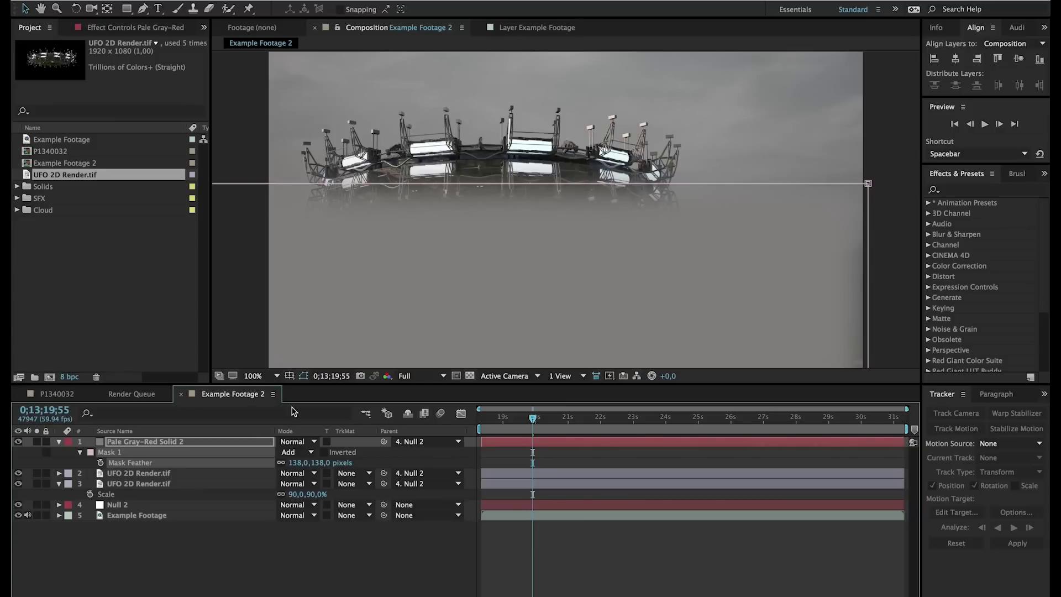
- Move a UFO copy above the grey solid and set the solid's TrkMat to Alpha Matte
click(175, 476)
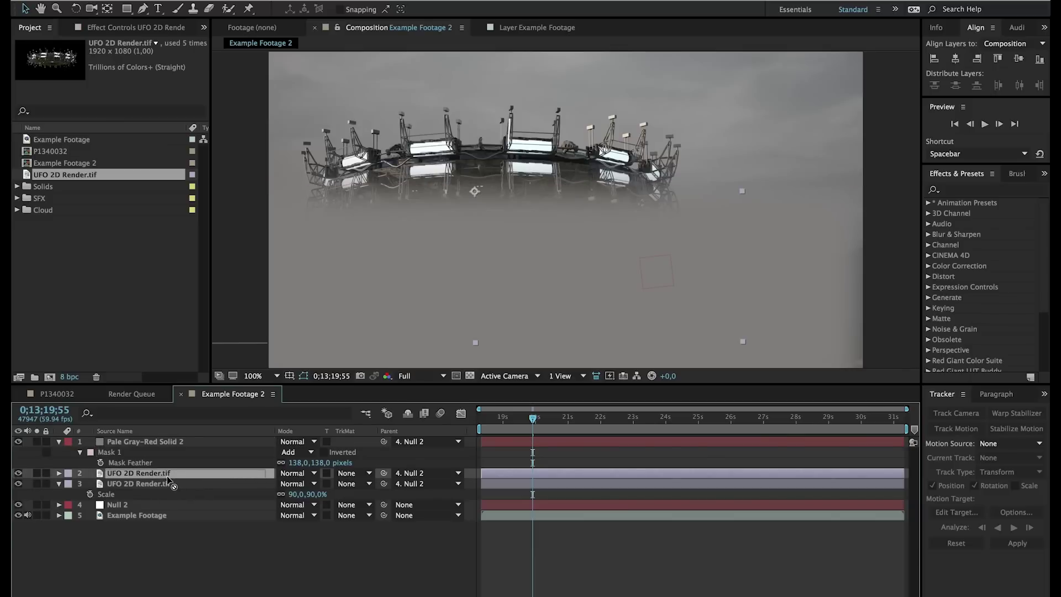
drag(169, 479, 175, 442)
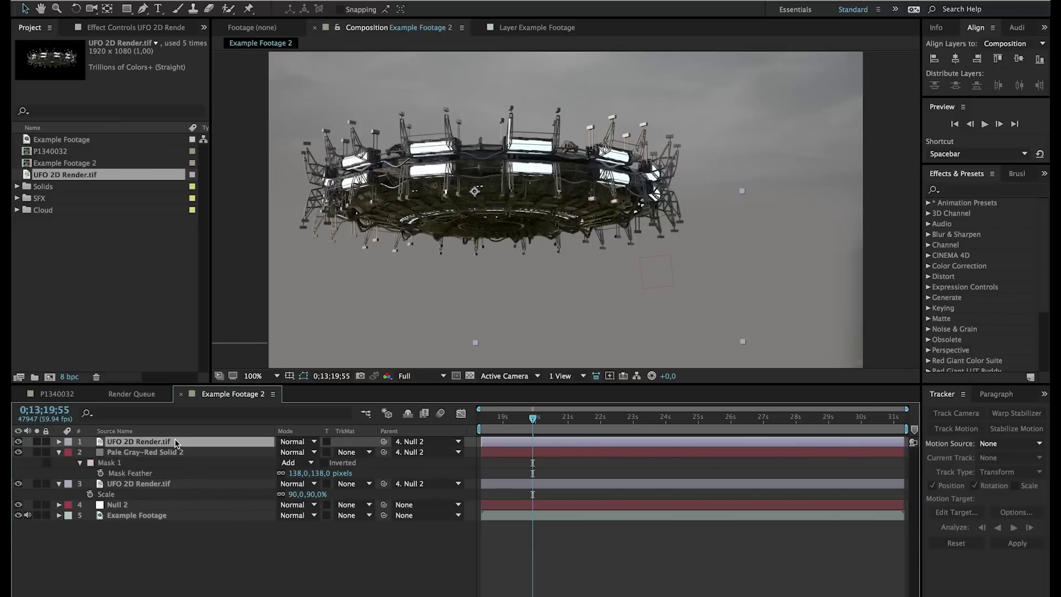
click(349, 452)
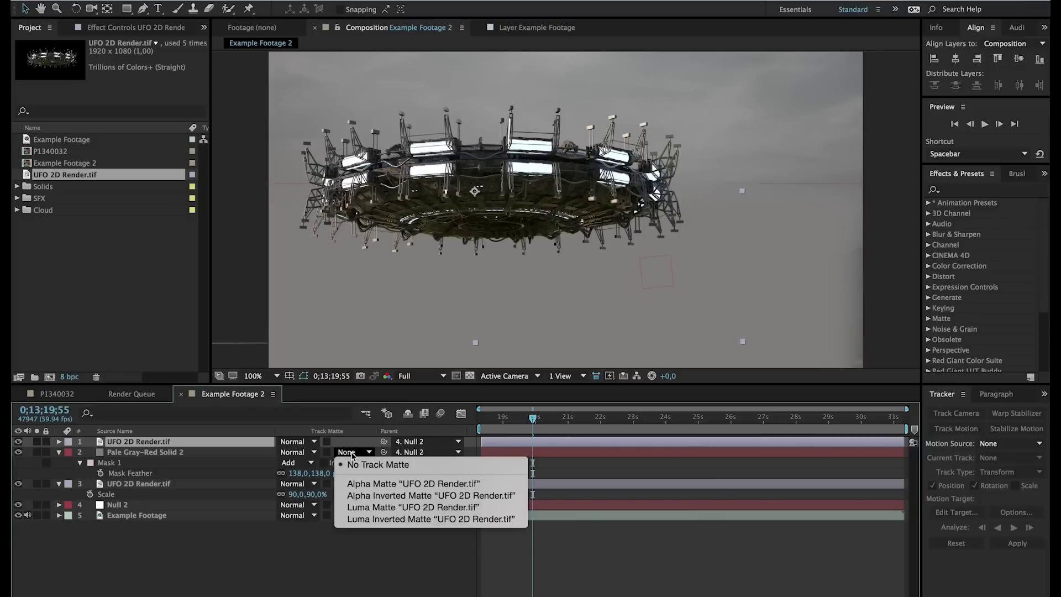
click(366, 489)
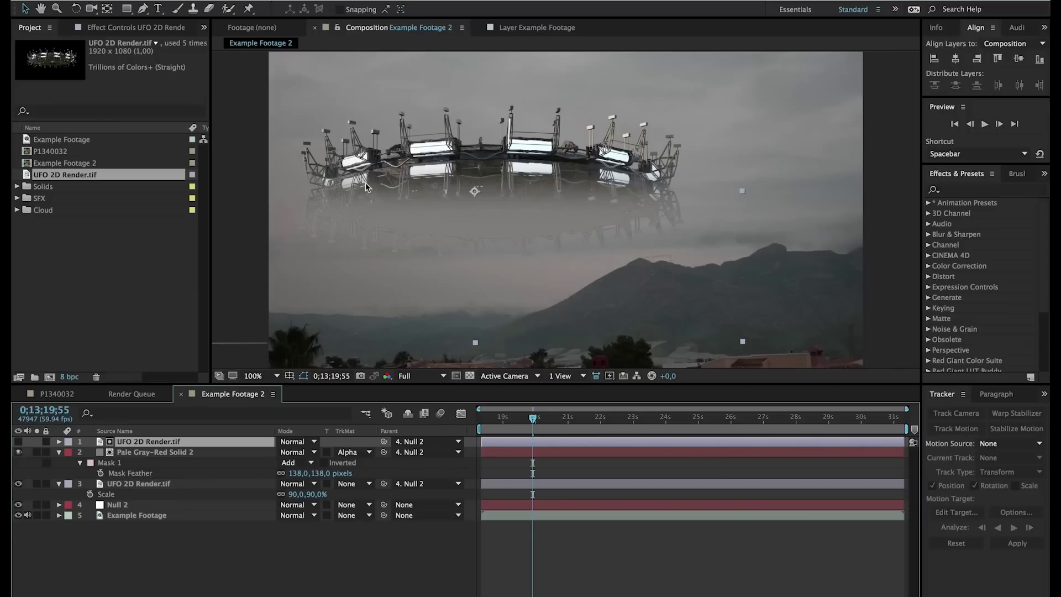
- Lower the matte UFO copy's opacity to 80% and select the lower UFO layer
key(t)
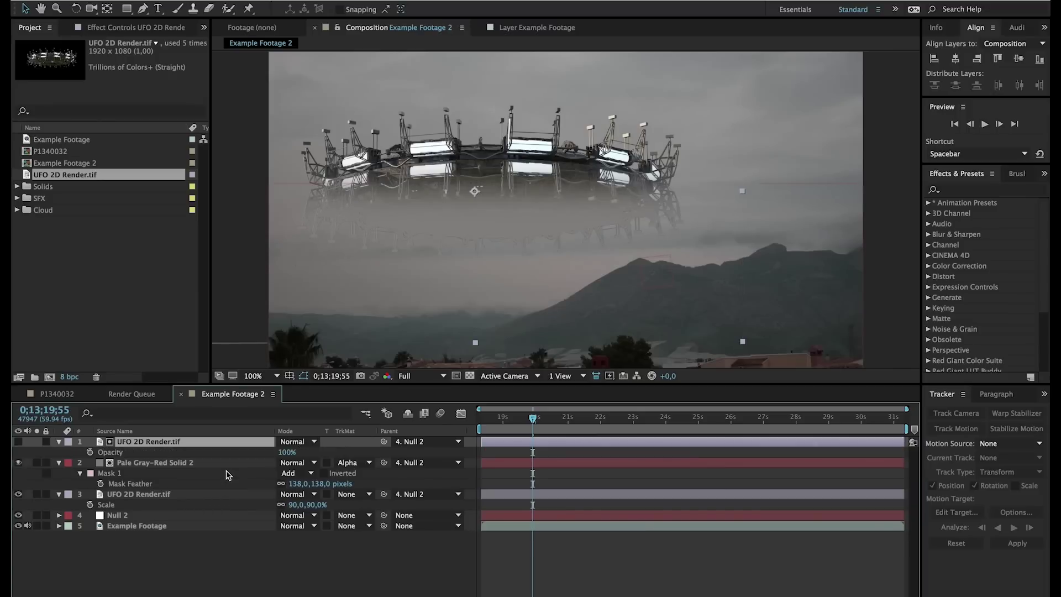
drag(286, 452, 277, 455)
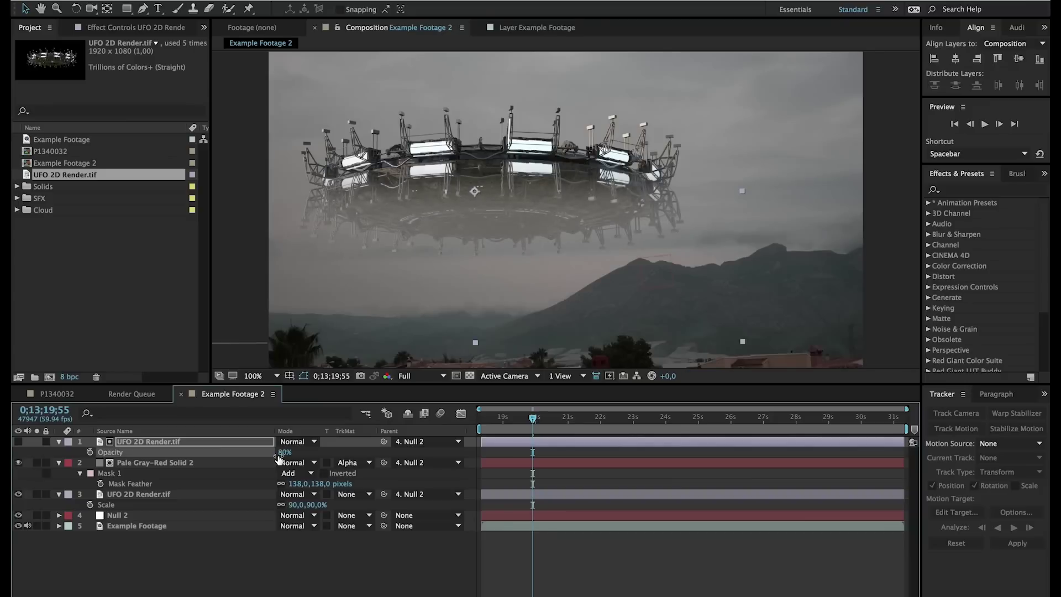
click(276, 572)
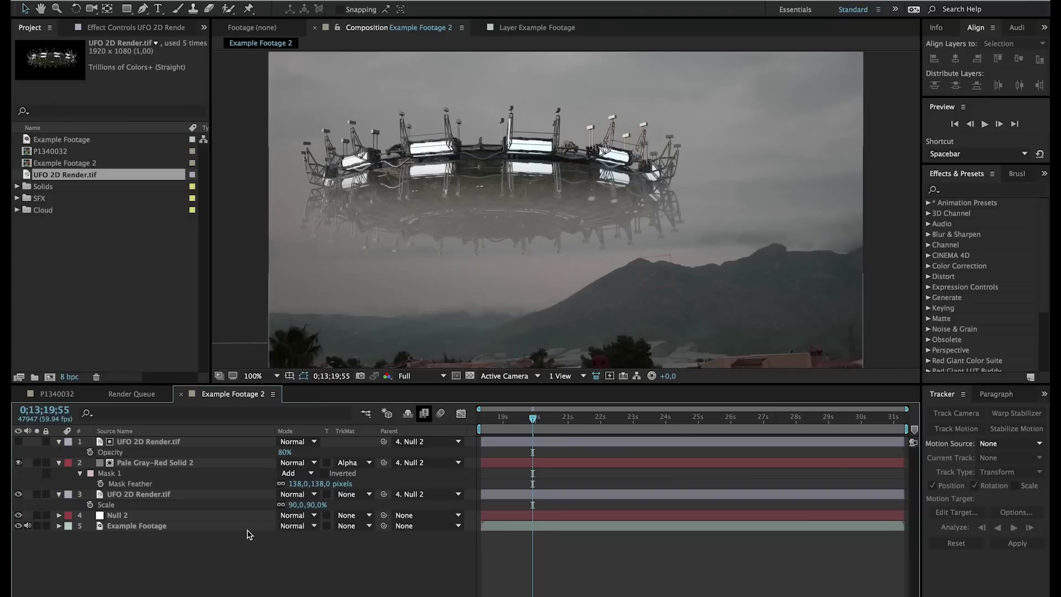
click(140, 498)
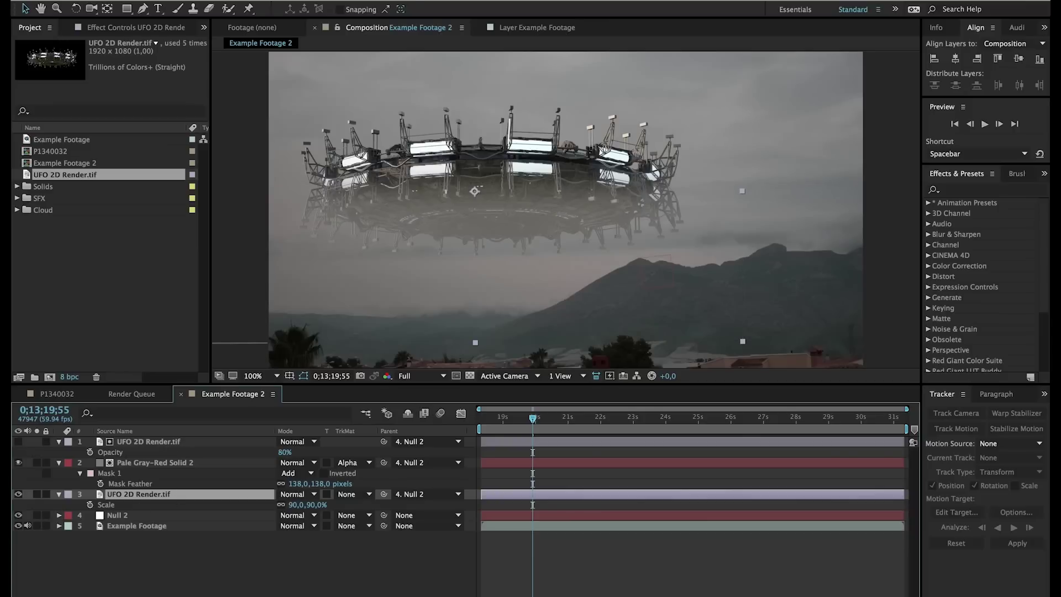
- Apply a Tint effect to the lower UFO with Map White To set to FFFFFF
click(282, 0)
mouse_move(343, 100)
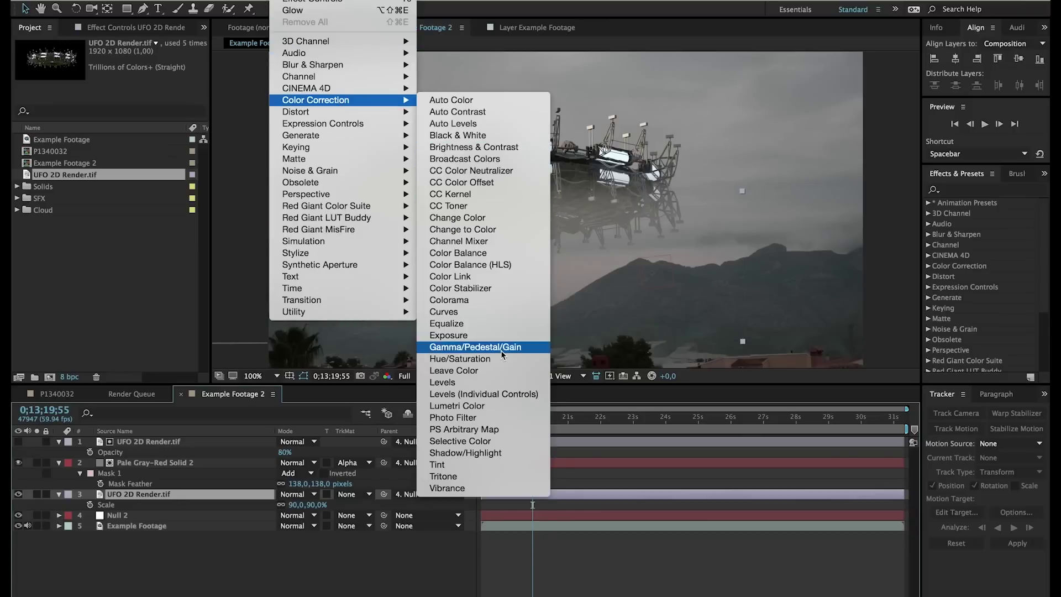
click(468, 464)
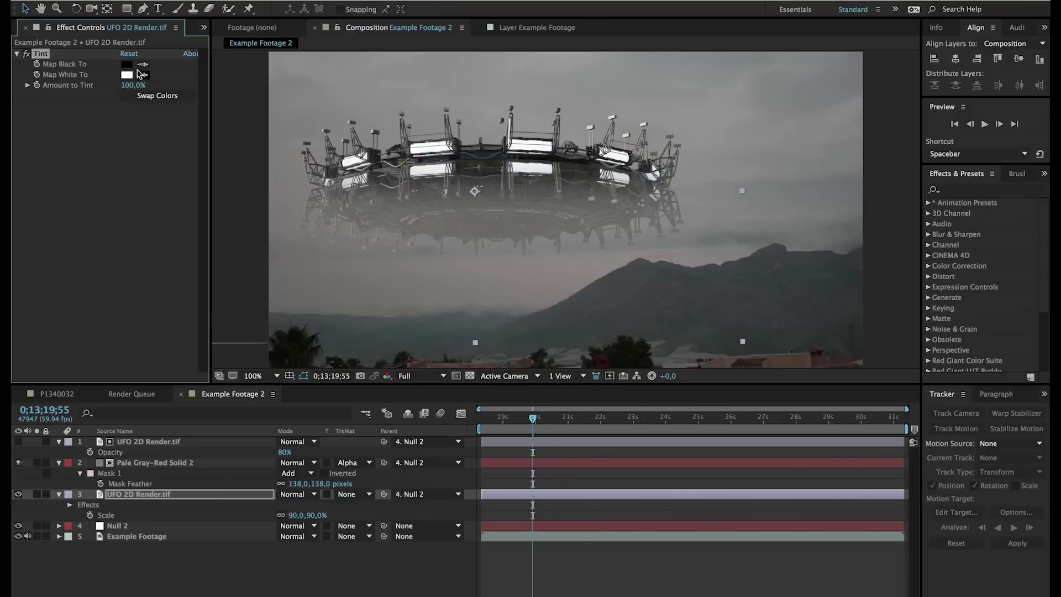
click(144, 74)
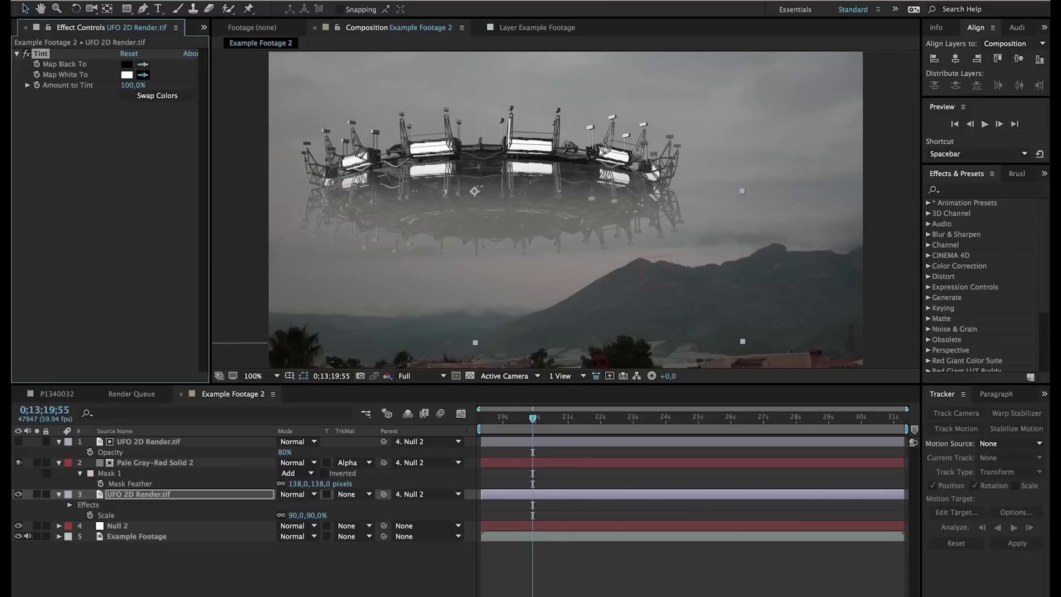
click(298, 274)
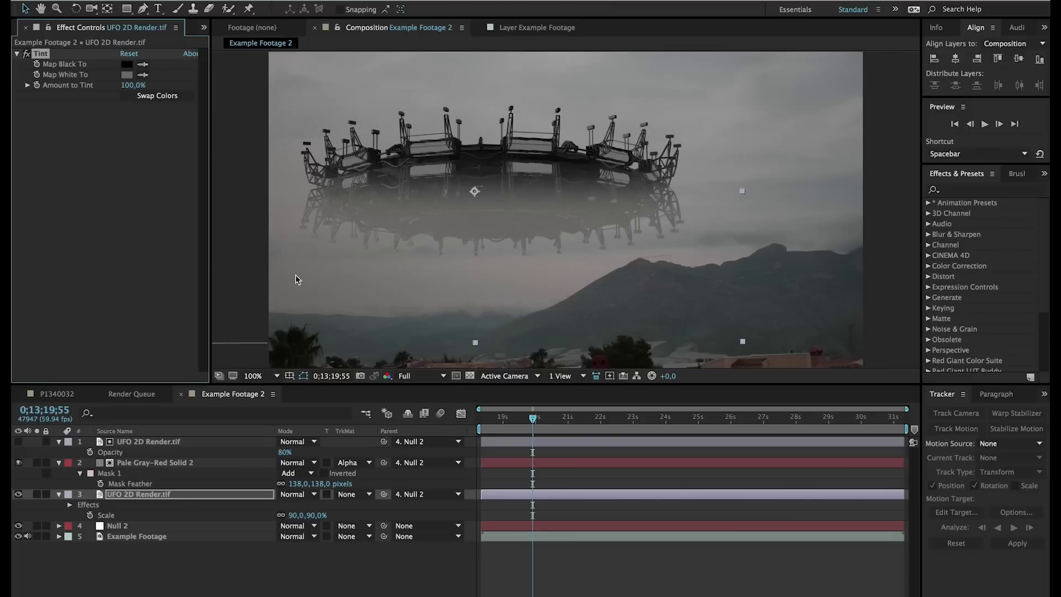
click(131, 78)
click(20, 77)
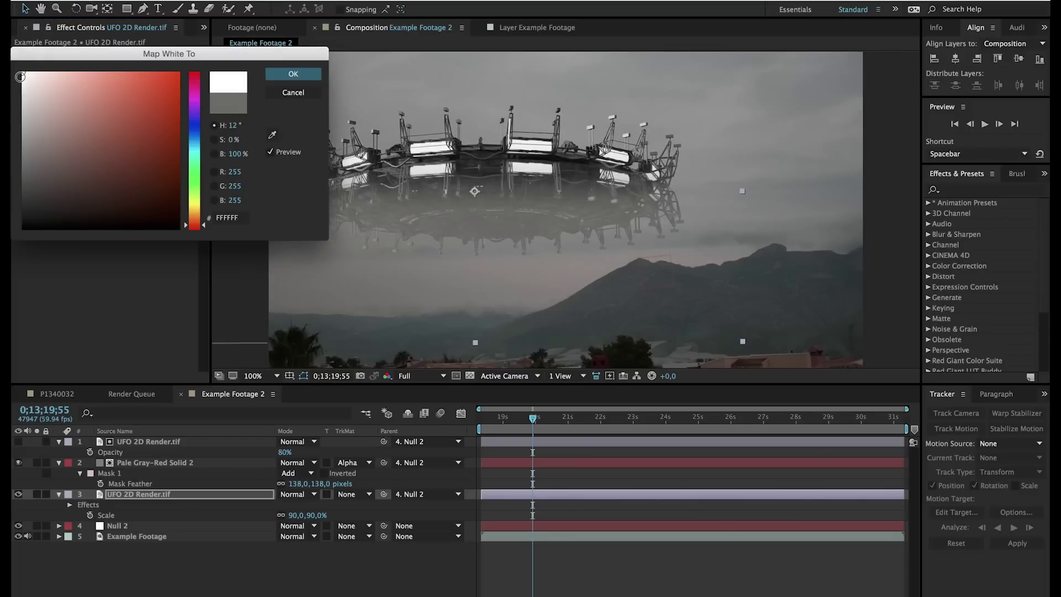
key(Return)
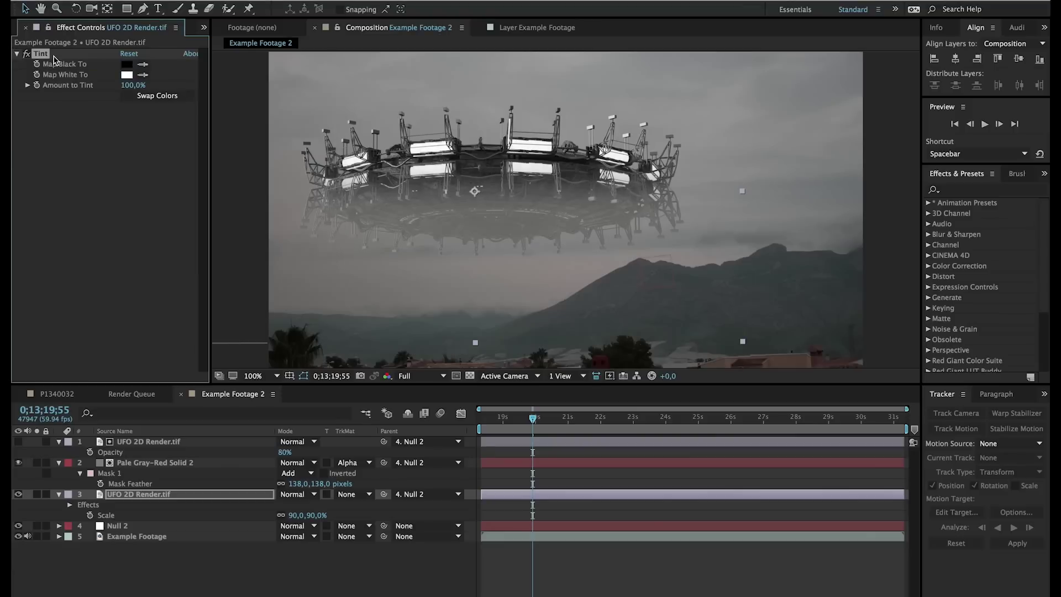
- Set Tint's Map Black To 0E0F09 and Amount to Tint to 67%
click(142, 64)
click(632, 355)
click(127, 64)
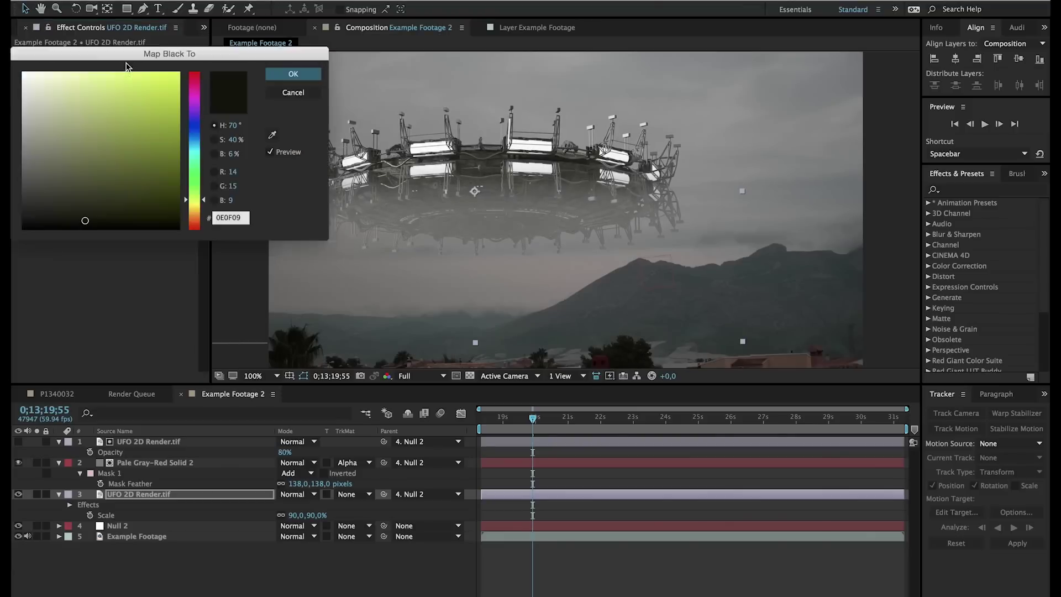
click(300, 73)
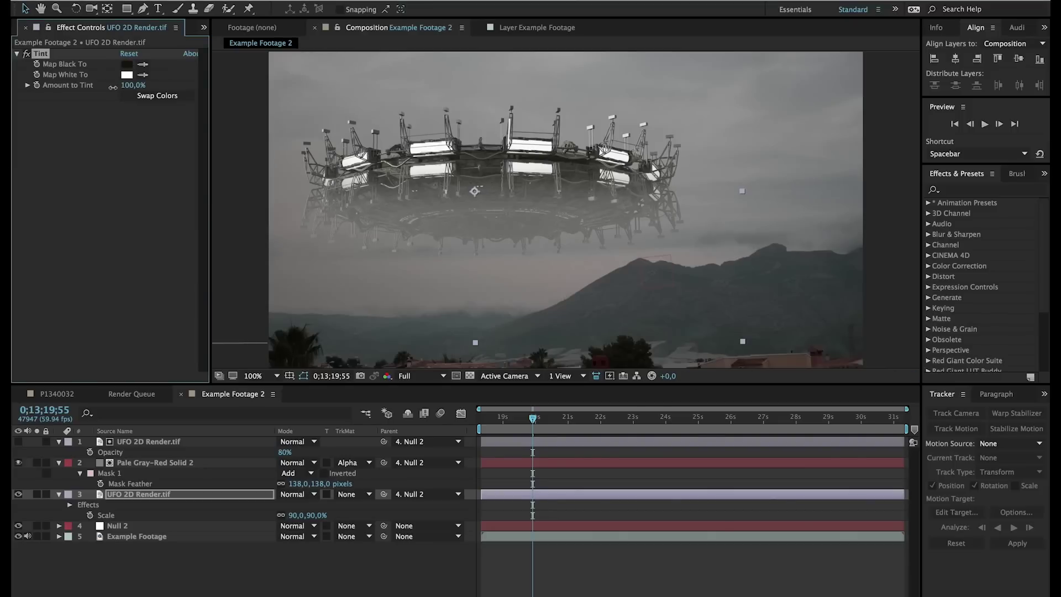
drag(113, 88, 94, 87)
- Add Curves to the UFO, raising the red curve and pulling the blue curve slightly down
click(285, 0)
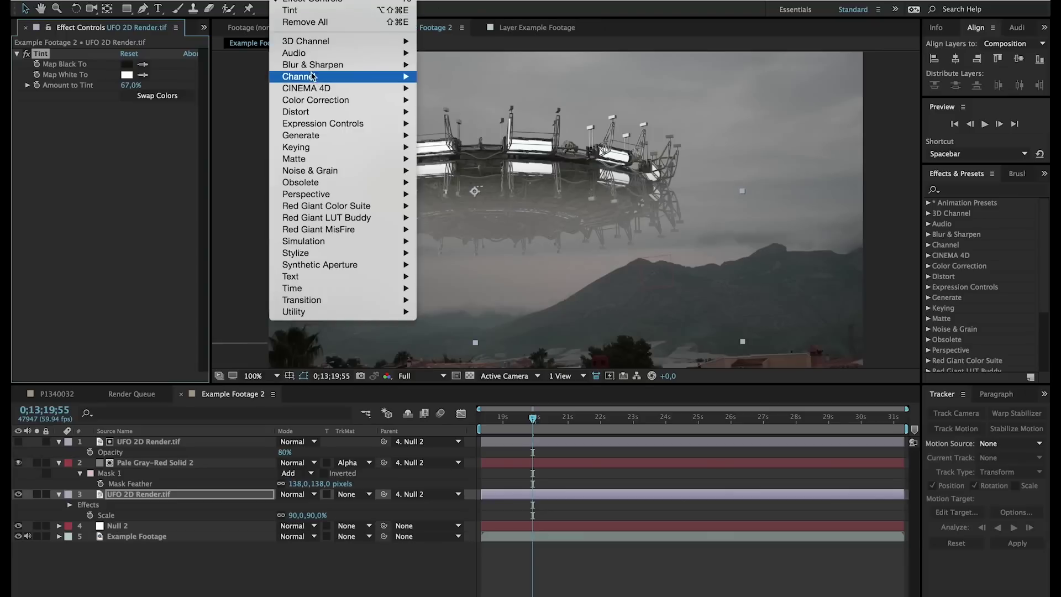
mouse_move(312, 102)
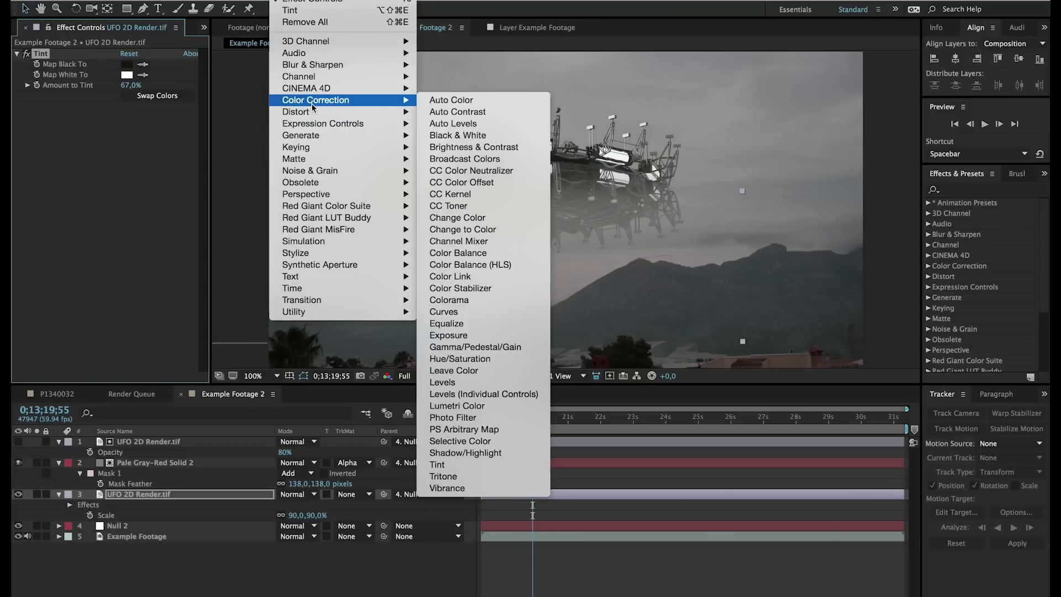
click(518, 316)
click(133, 116)
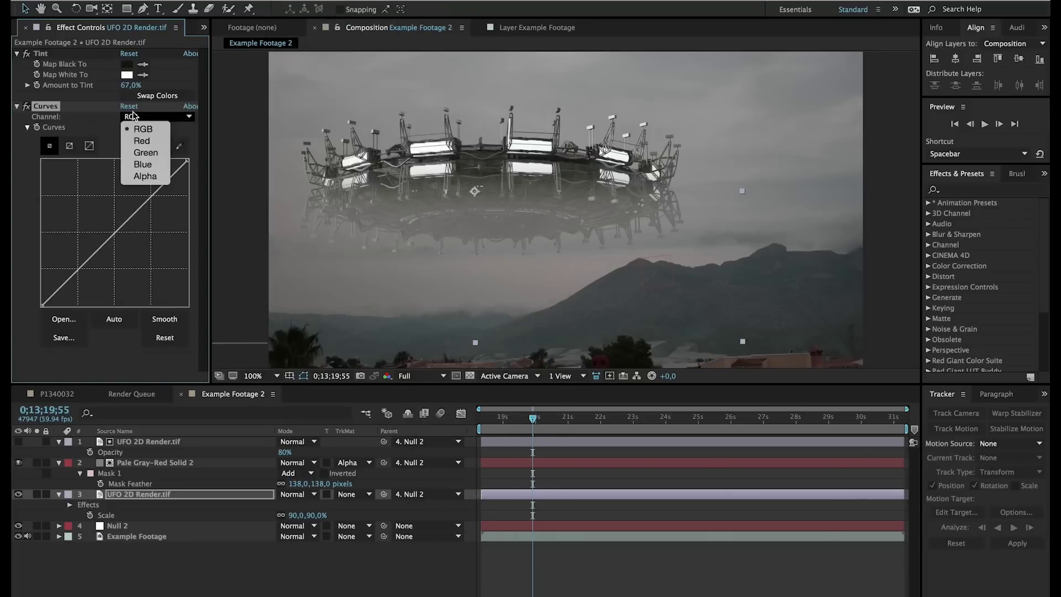
click(141, 141)
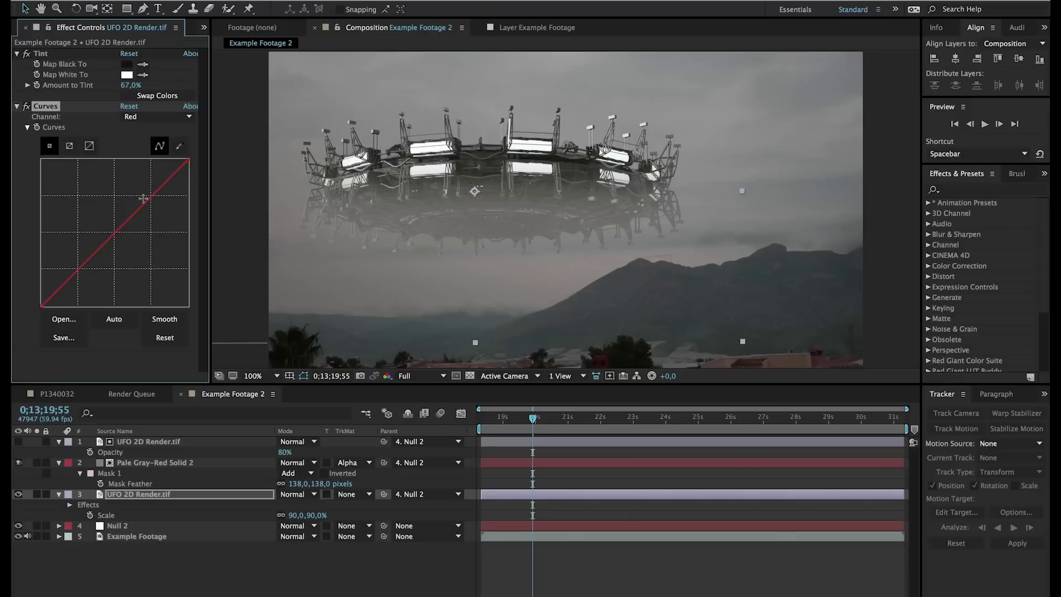
click(143, 198)
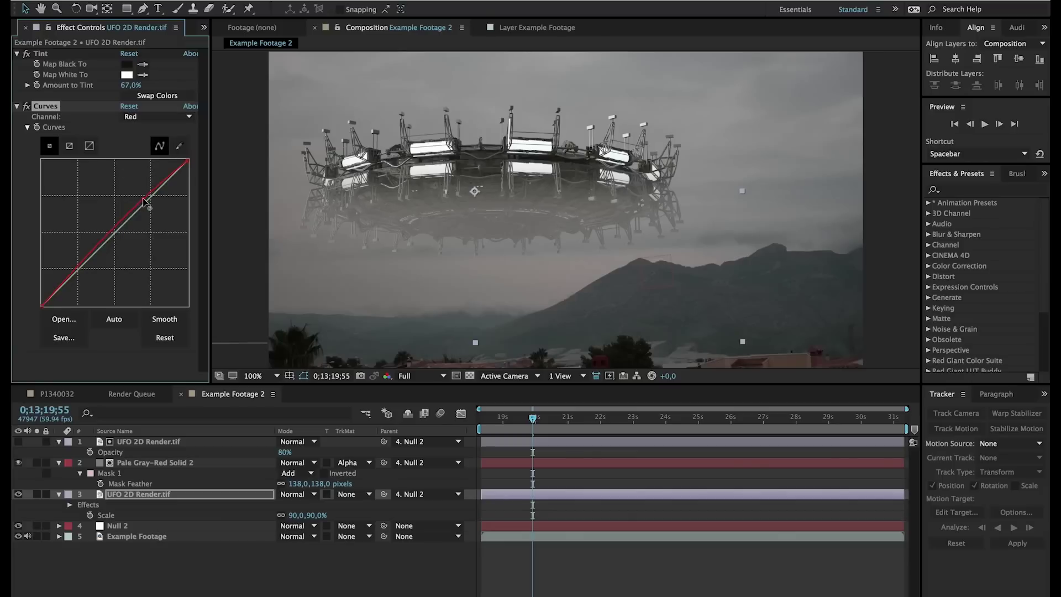
click(170, 122)
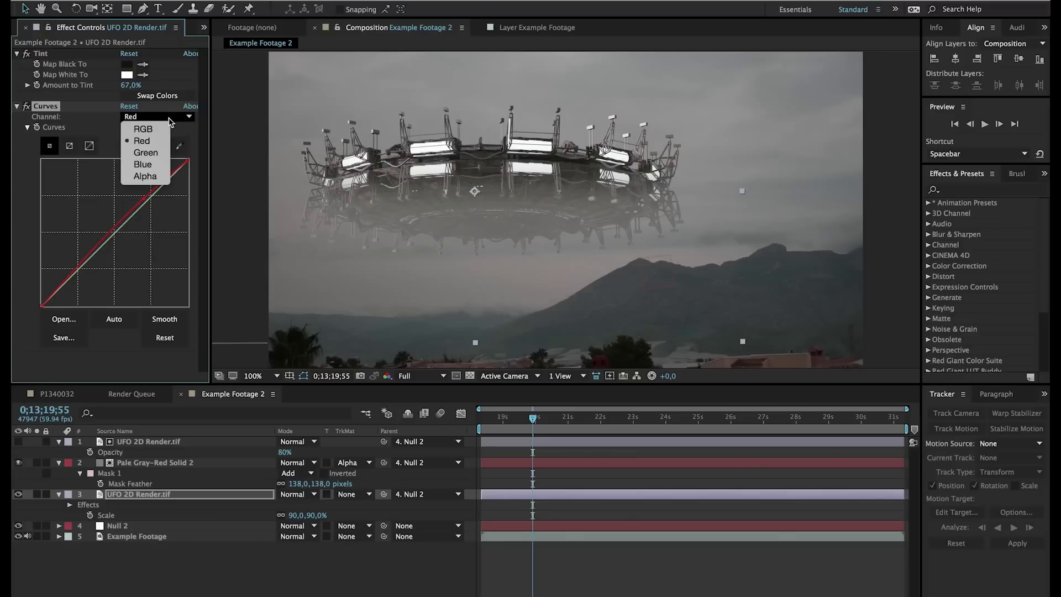
click(158, 165)
click(151, 204)
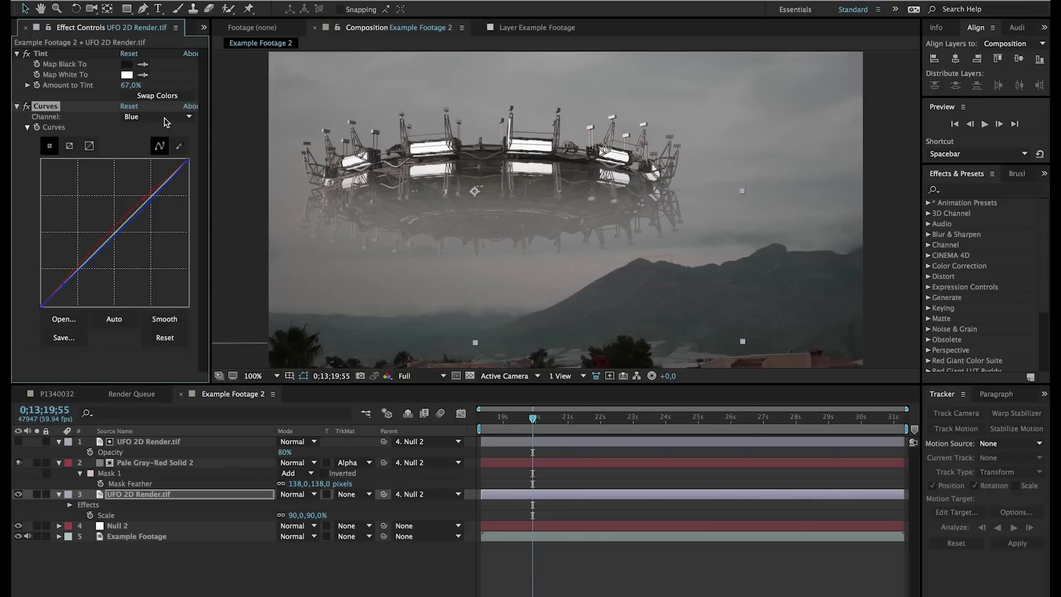
- Bend the green curve with two points, comparing with Curves toggled off and on
click(166, 117)
click(145, 153)
drag(62, 287, 59, 285)
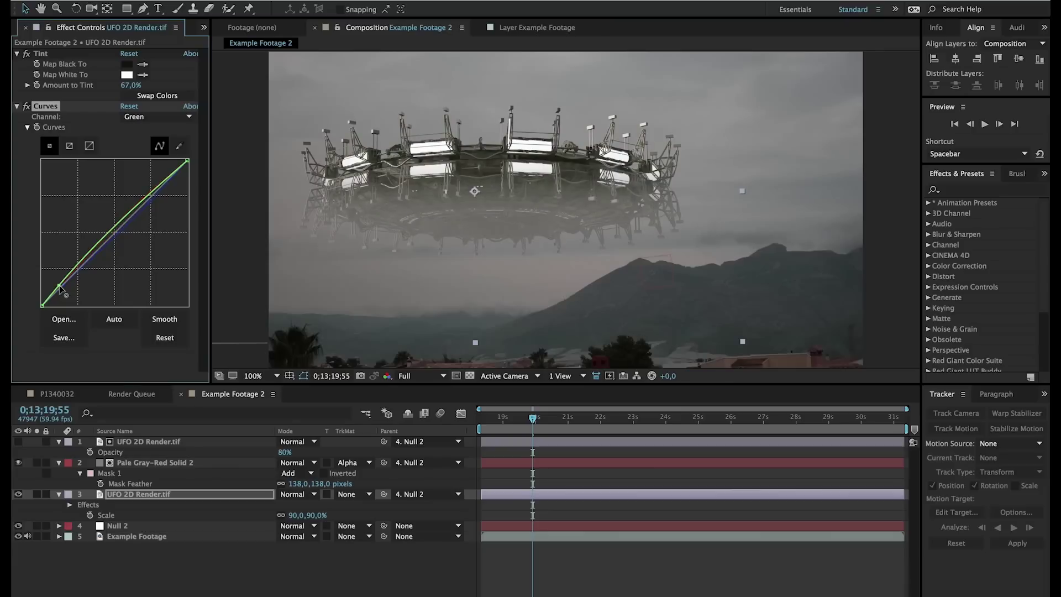
click(114, 232)
click(27, 106)
click(26, 107)
drag(59, 286, 61, 286)
drag(113, 231, 113, 232)
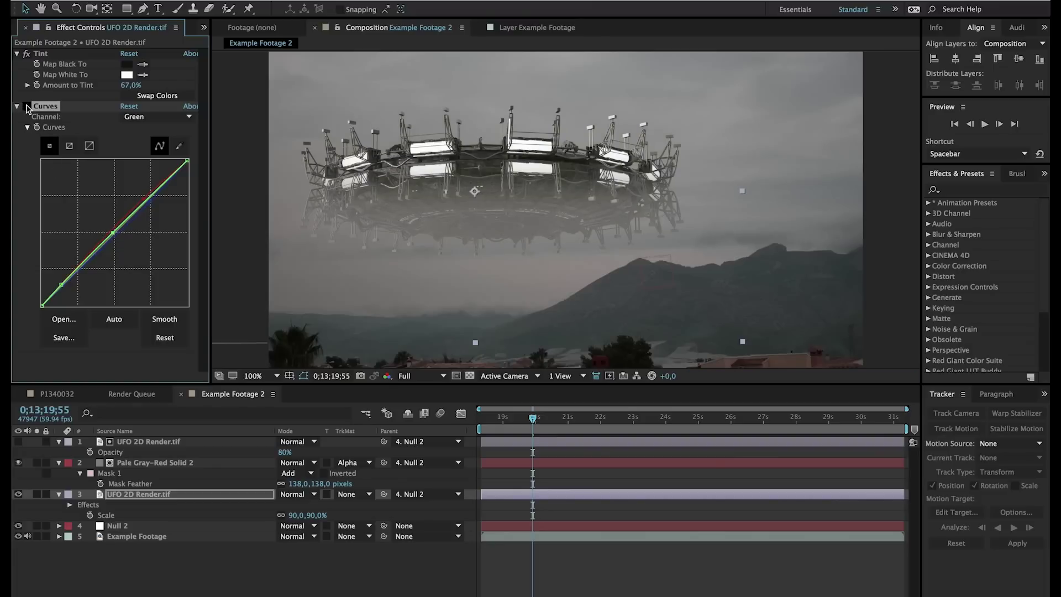
- Add a point to the blue channel curve
click(158, 116)
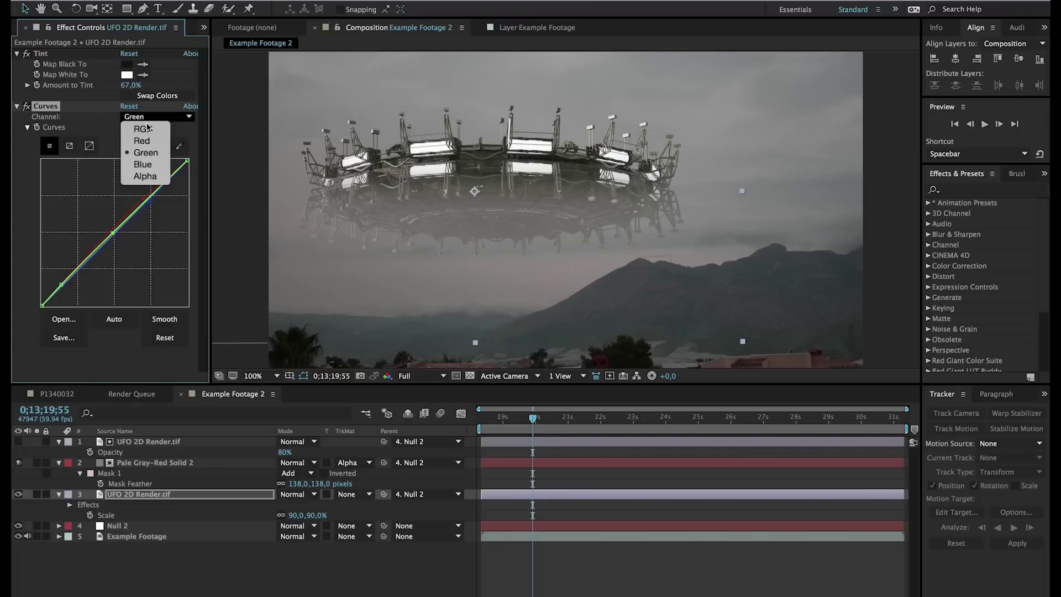
click(150, 166)
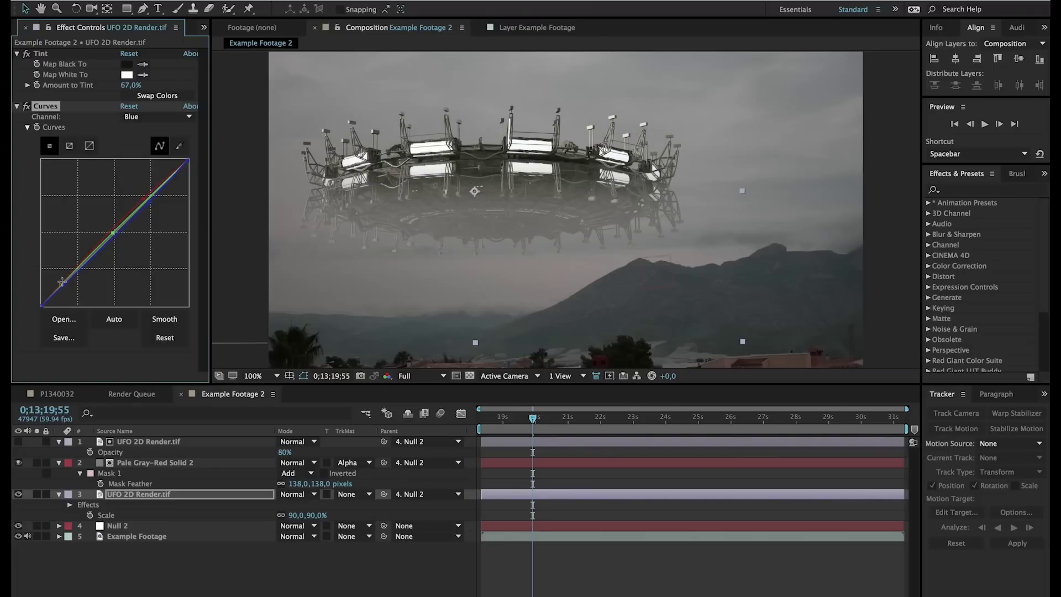
click(61, 284)
- Apply Fast Blur from Effects & Presets to the lower UFO render layer with Blurriness 1,0
click(968, 191)
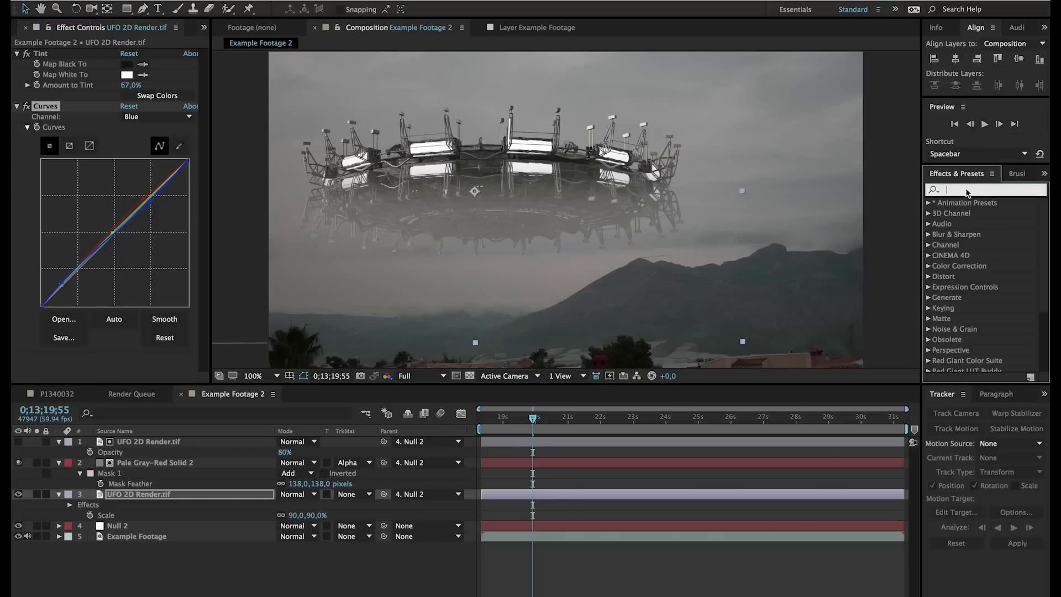
text(fas)
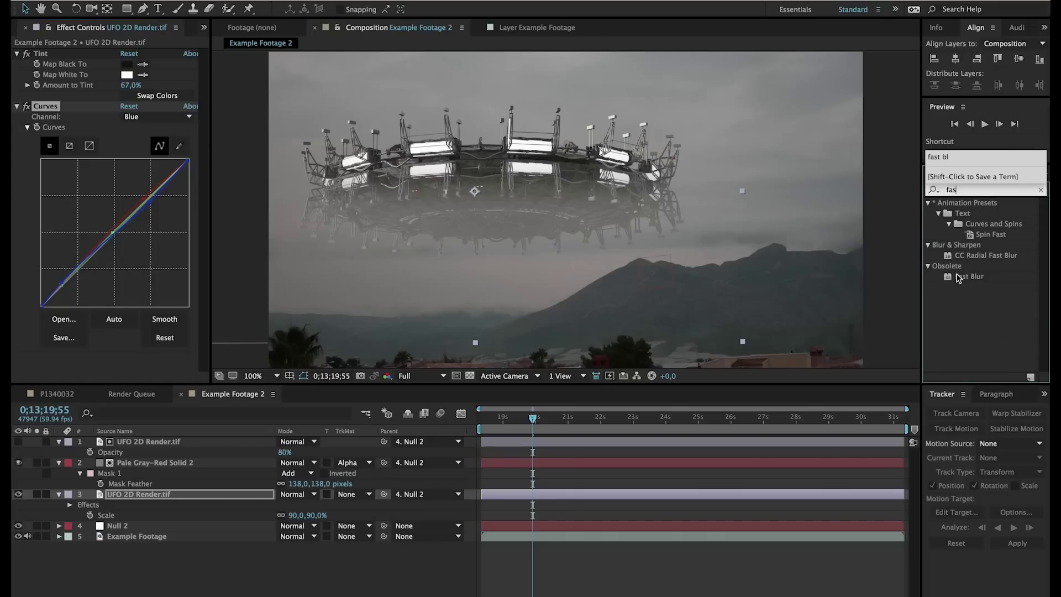
drag(959, 278, 201, 498)
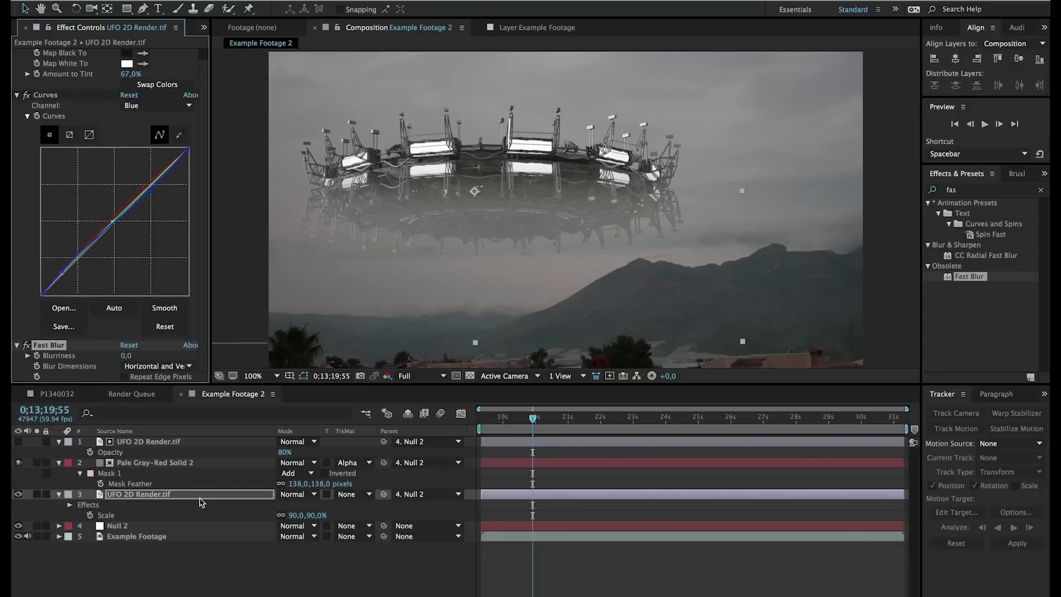
click(128, 356)
text(1)
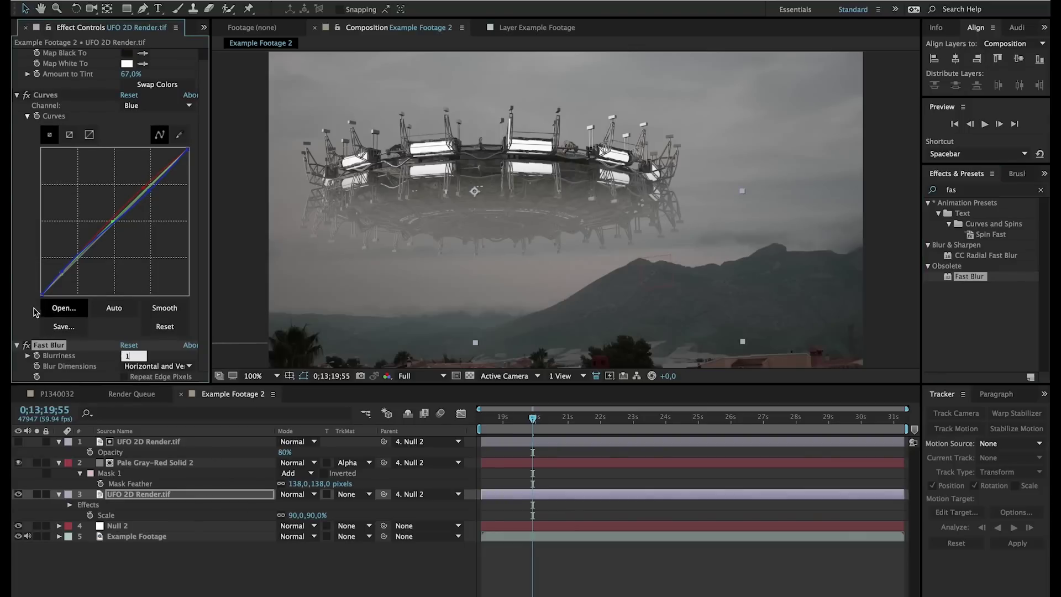
key(Return)
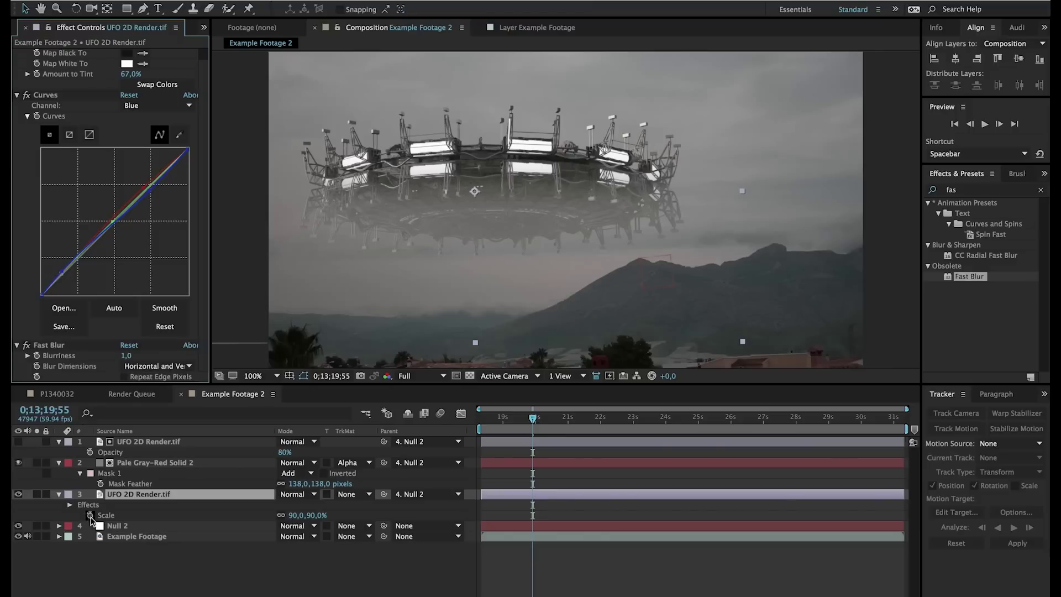
- Duplicate the UFO render layer, move the copy to the top, and pick a new Map Black To colour
click(111, 499)
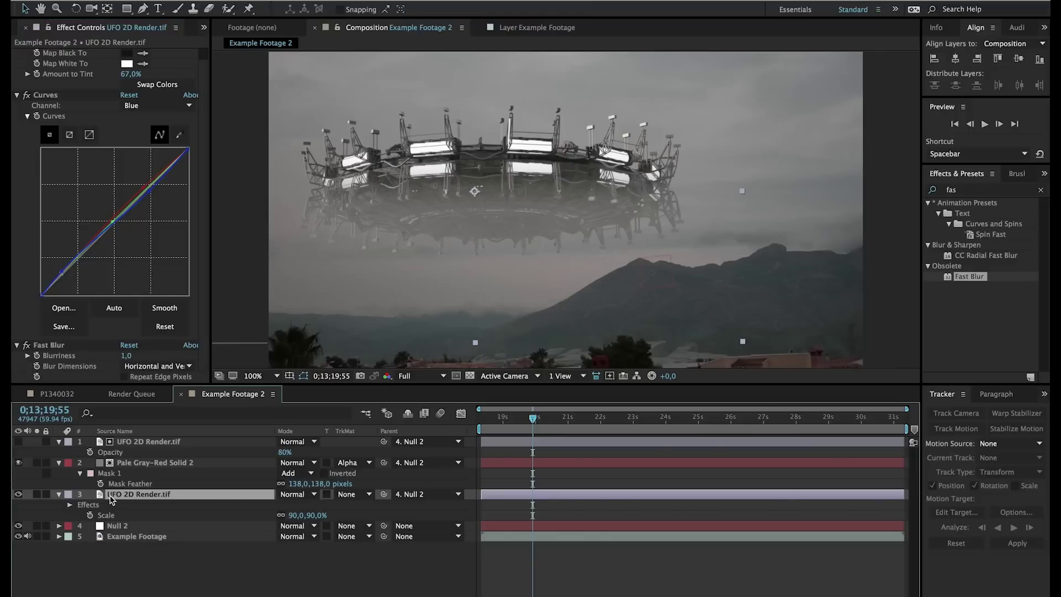
key(ctrl+d)
drag(118, 497, 122, 441)
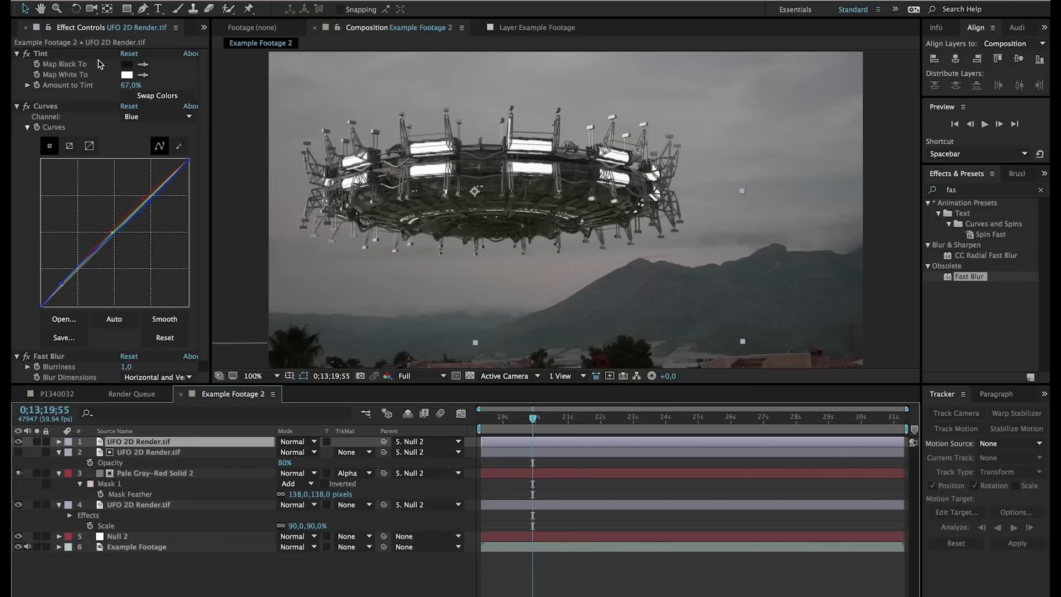
click(127, 64)
click(43, 214)
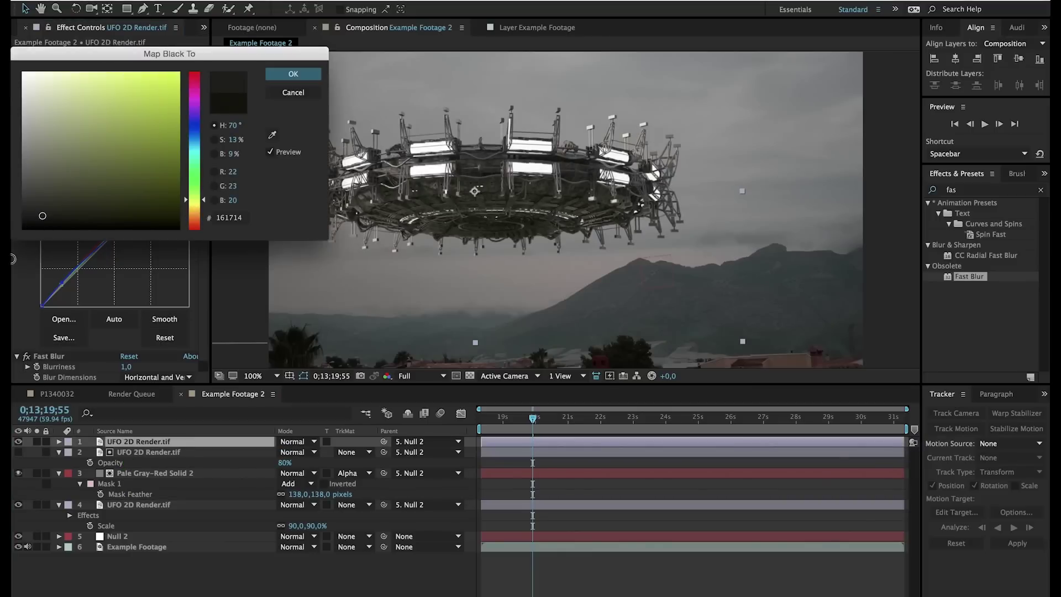
key(Return)
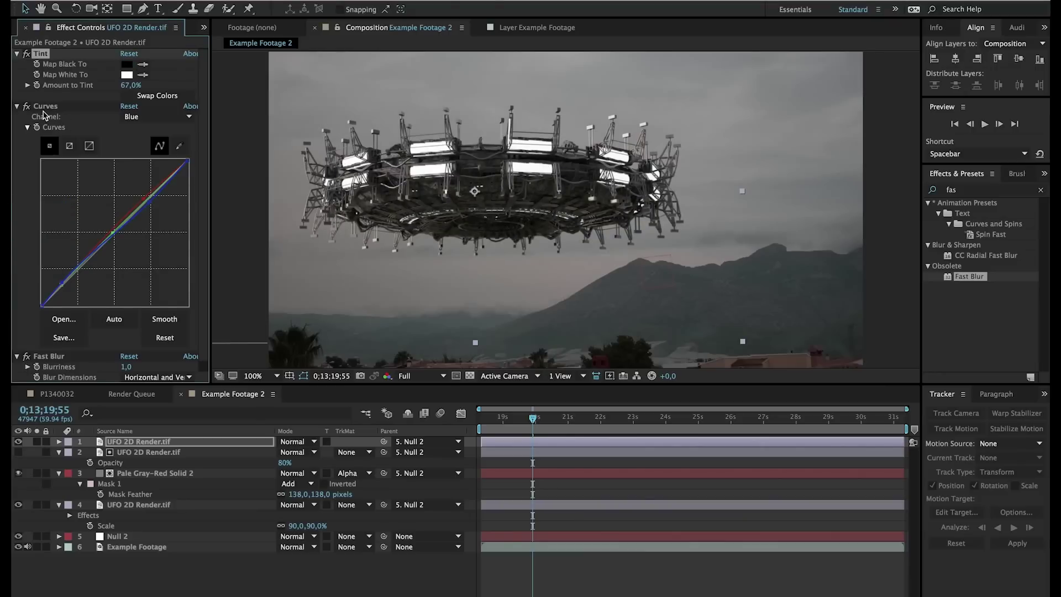
- Delete Curves from the UFO copy, keeping only Tint and Fast Blur
click(44, 114)
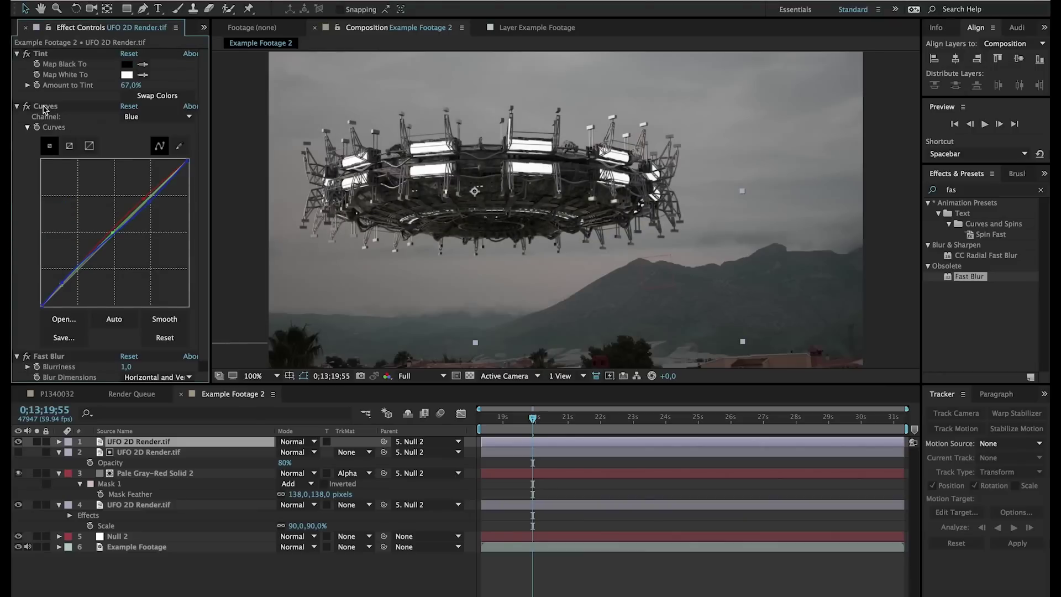
click(44, 106)
key(Delete)
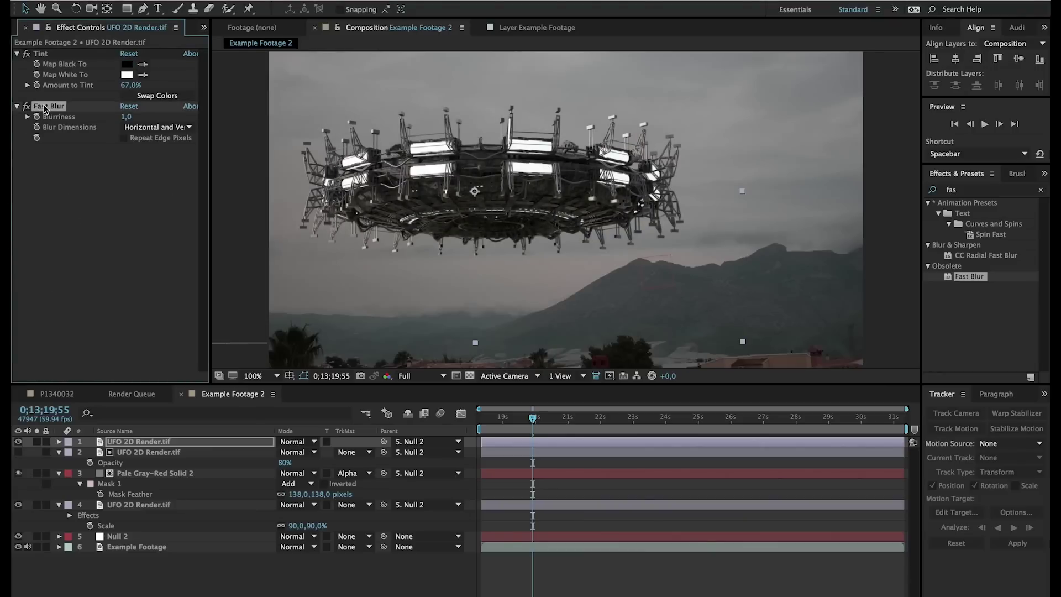
key(Delete)
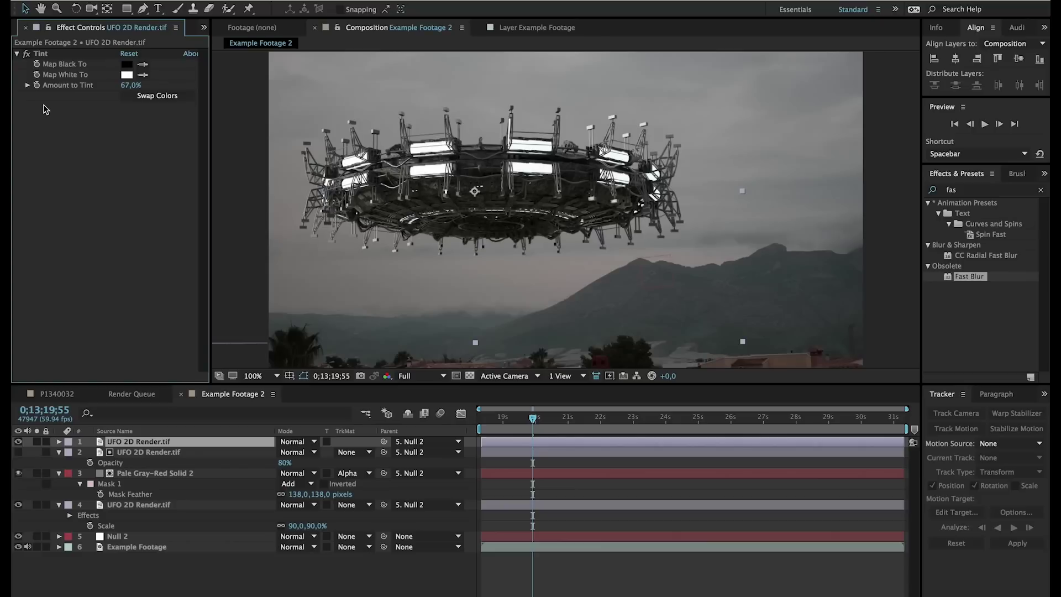
key(ctrl+z)
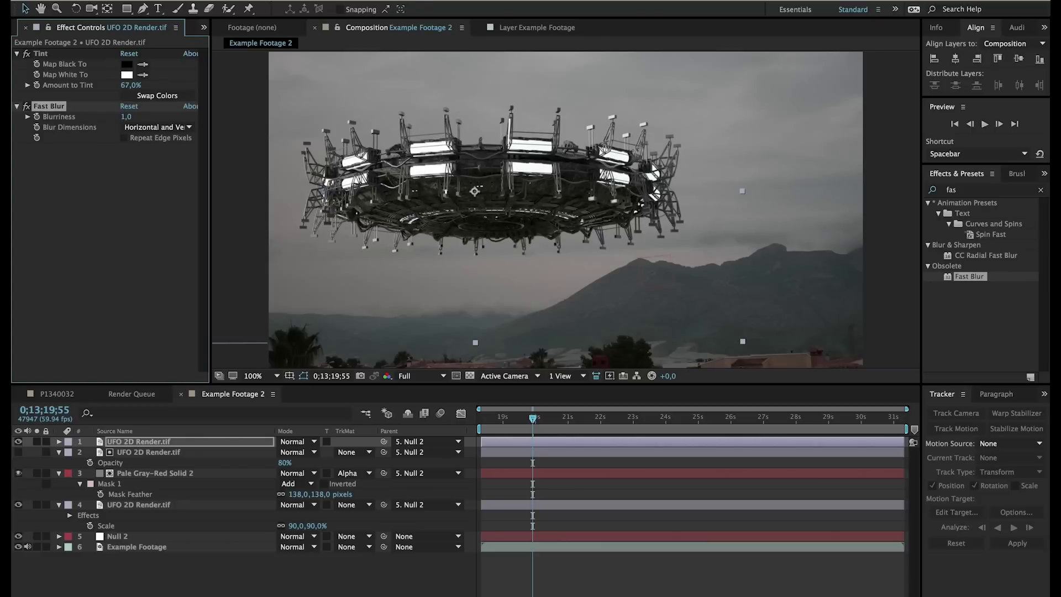
- Add Levels to the top UFO copy and raise Input Black to 178,0
click(282, 0)
mouse_move(343, 100)
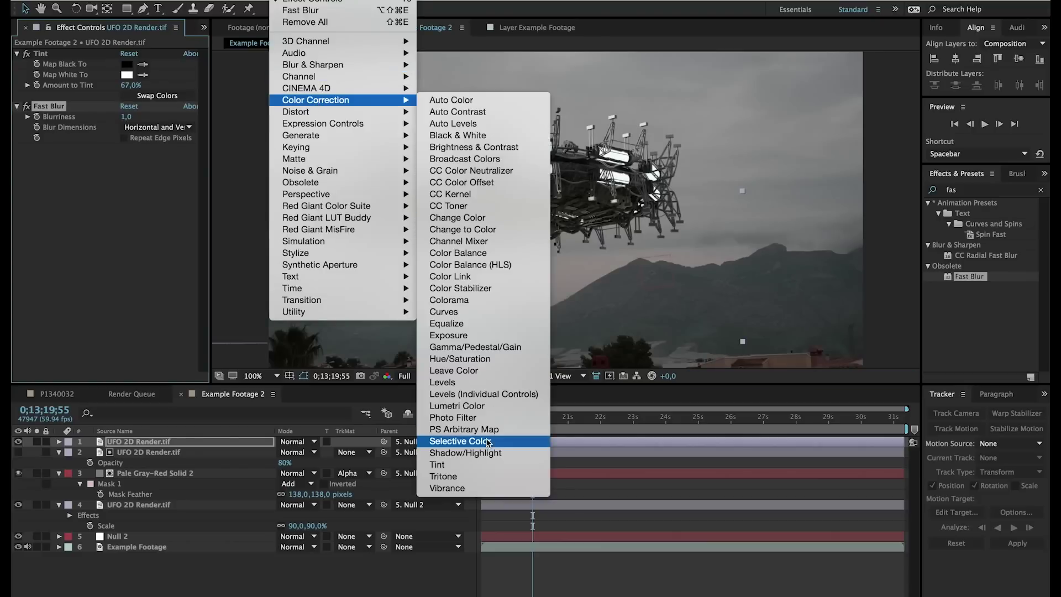
click(451, 382)
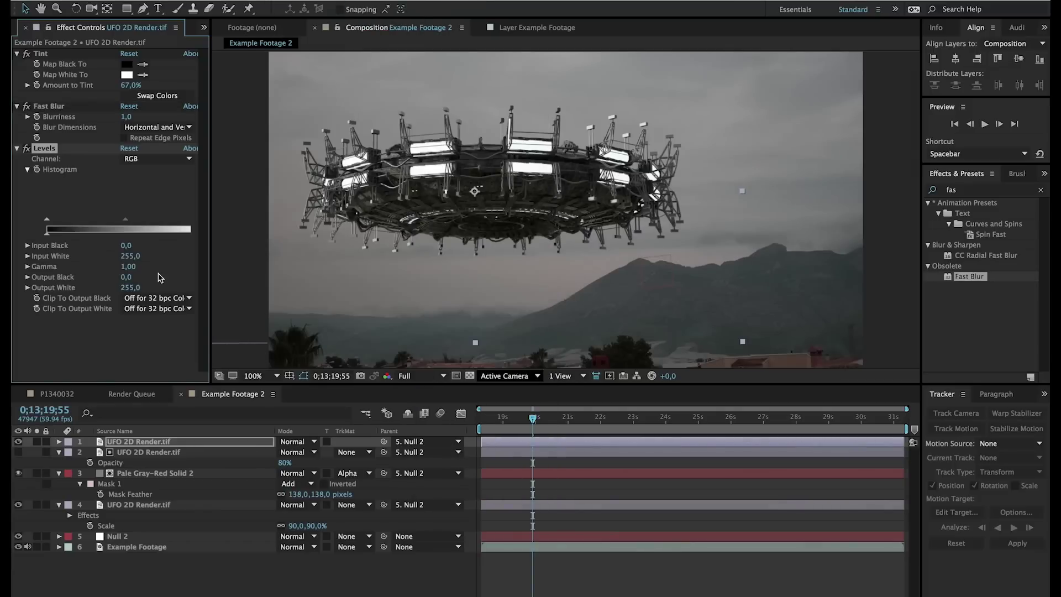
drag(47, 220, 157, 228)
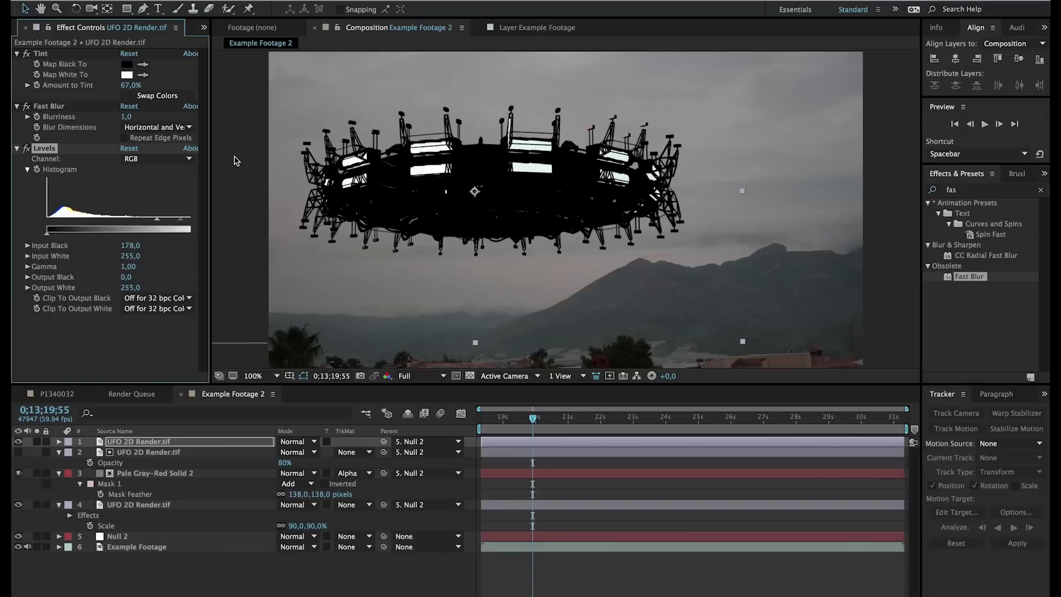
- Set the Tint amount to 100% and switch the top UFO layer to Screen blend mode
drag(145, 82, 227, 78)
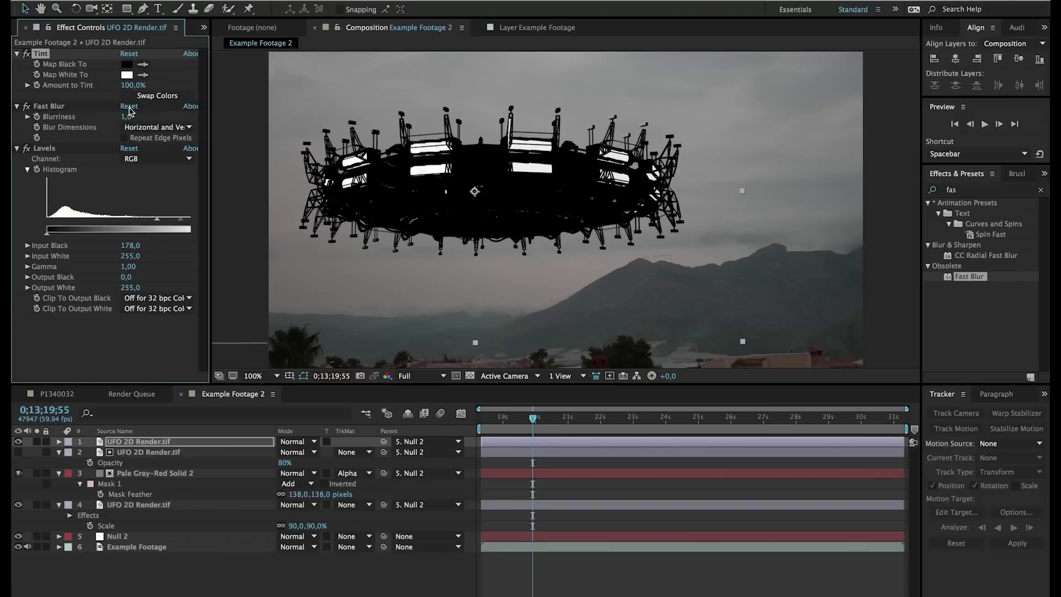
click(425, 181)
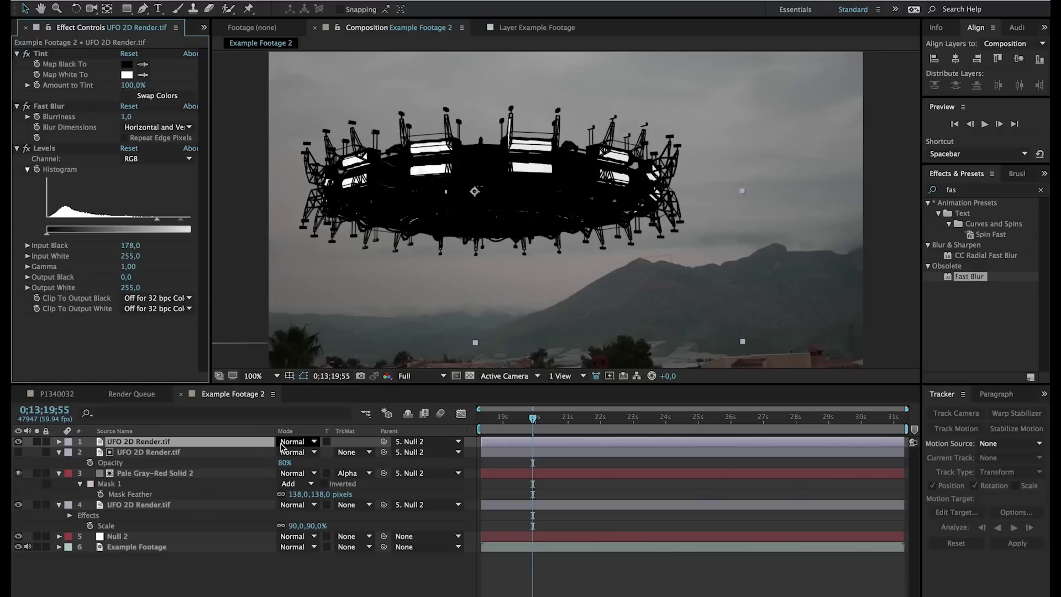
click(284, 444)
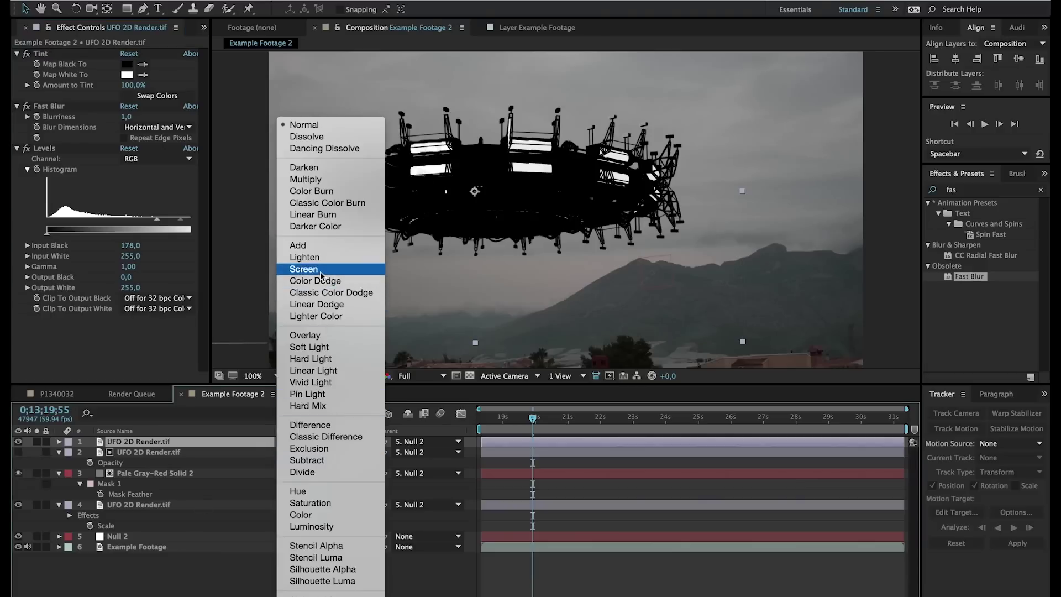
key(Escape)
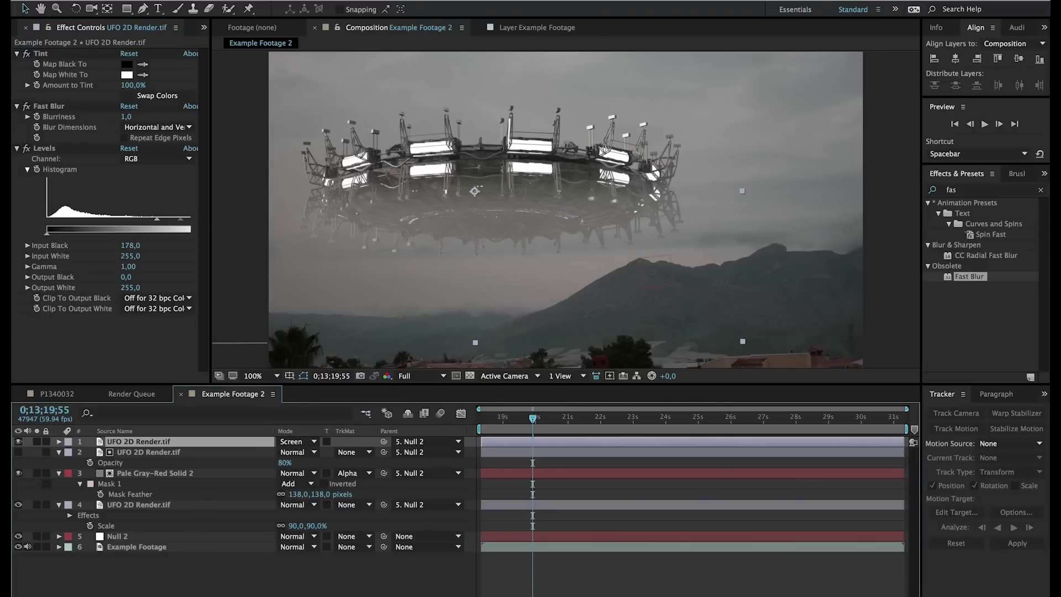
- Add a Glow to the top UFO copy, duplicate it, and widen Glow 2's radius to 111,0
click(285, 1)
mouse_move(294, 254)
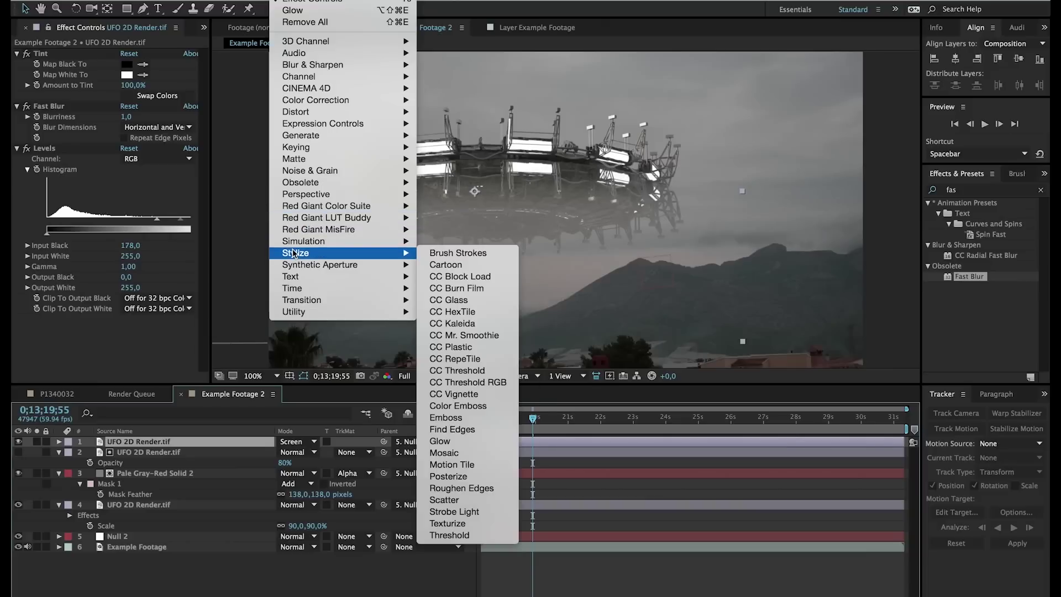
click(445, 442)
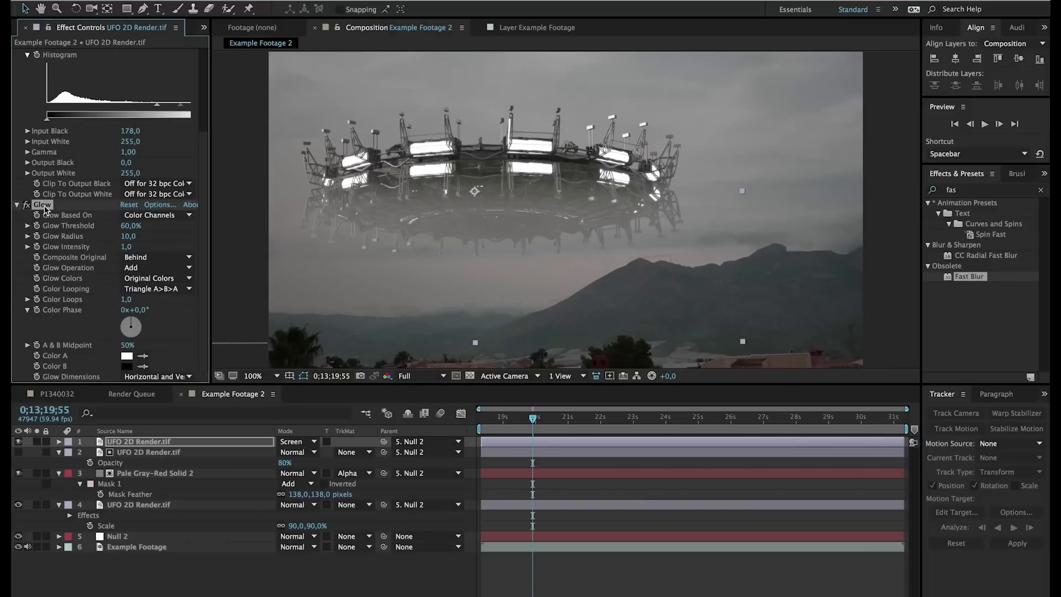
key(ctrl+d)
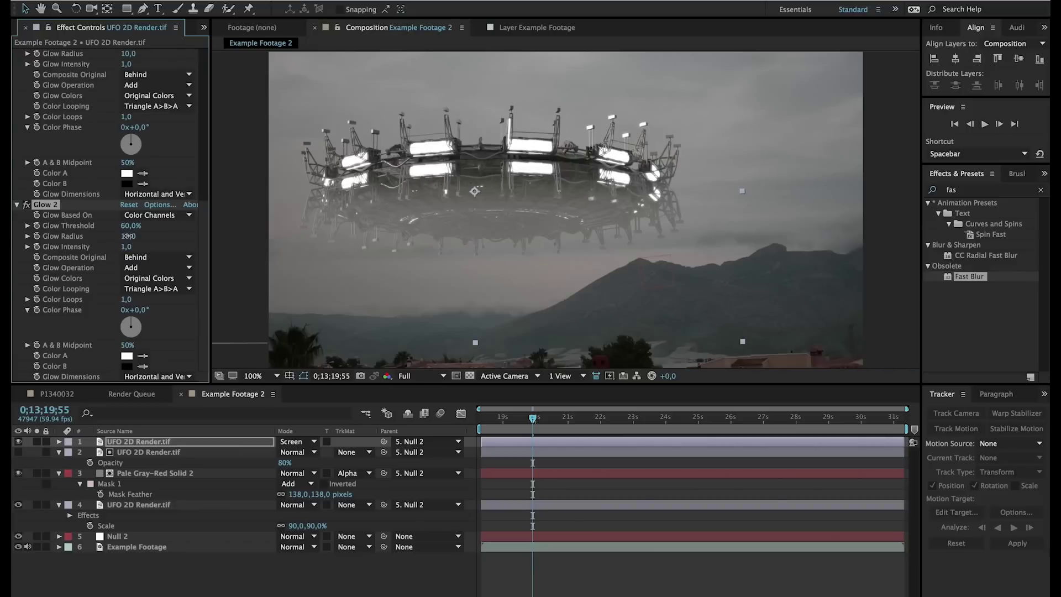
drag(155, 237, 176, 236)
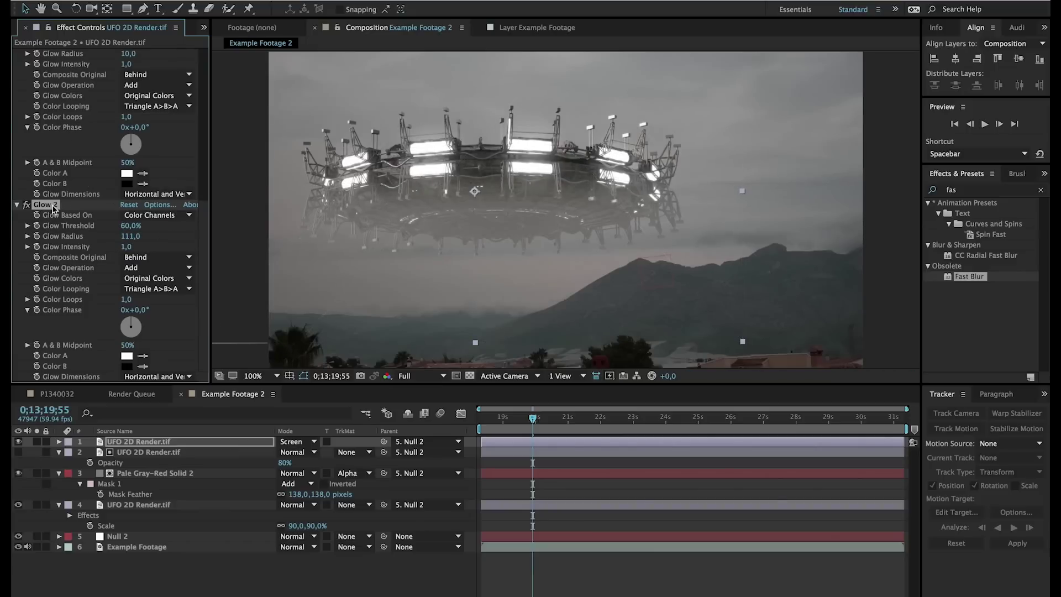
- Duplicate into Glow 3 with radius 316, and lower the other glow's intensity to 0,6
key(ctrl+d)
drag(278, 246, 334, 244)
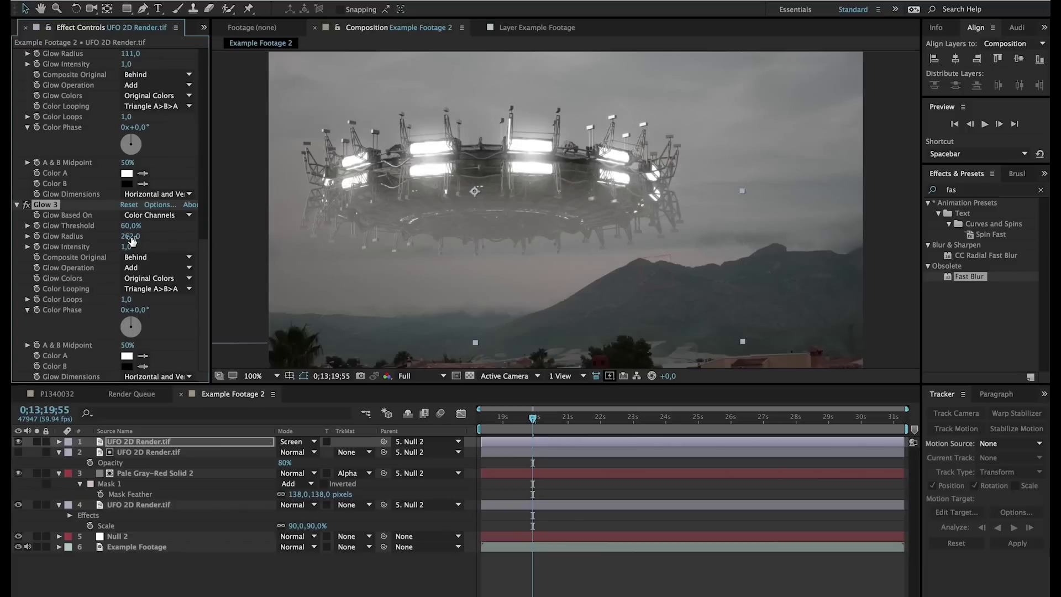
click(133, 237)
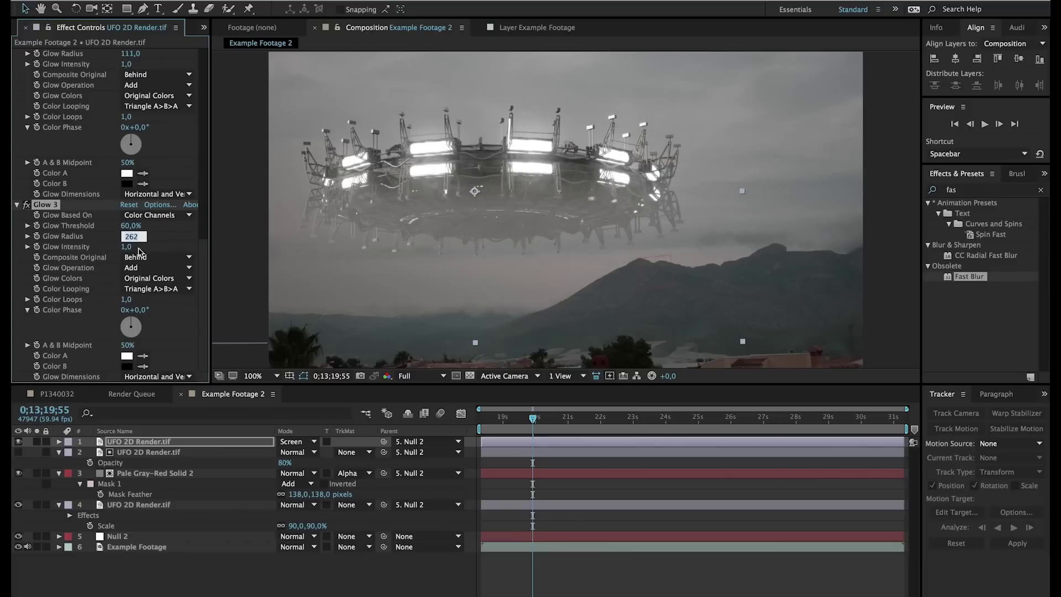
key(Return)
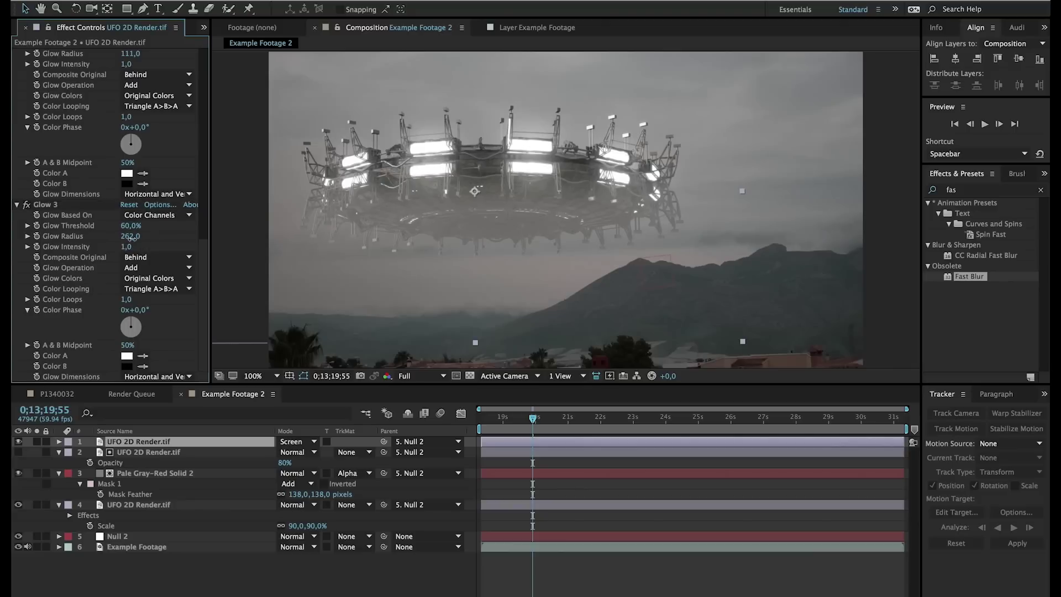
drag(131, 238, 157, 240)
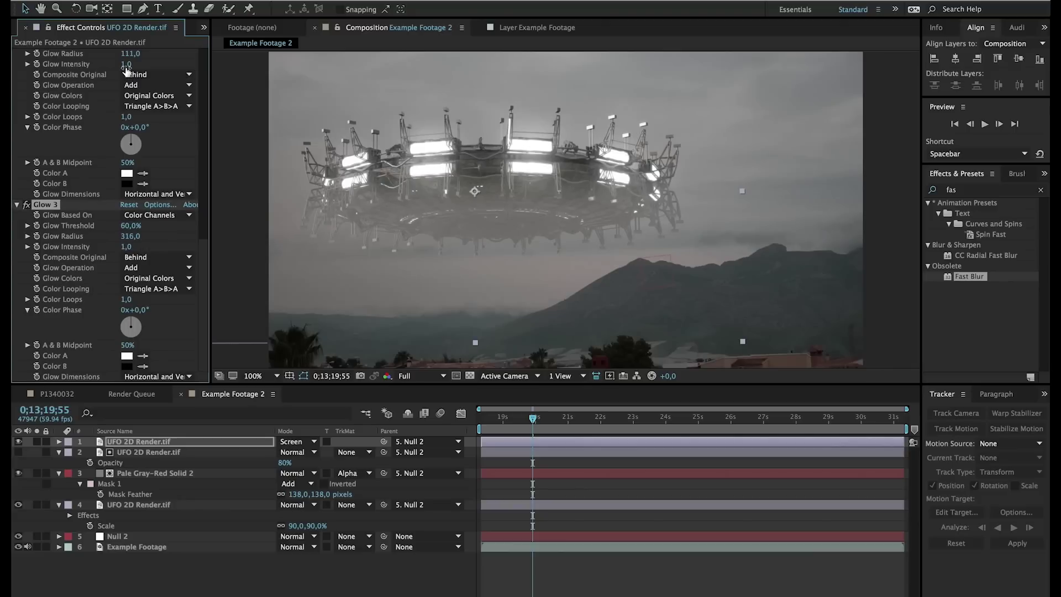
drag(125, 65, 102, 68)
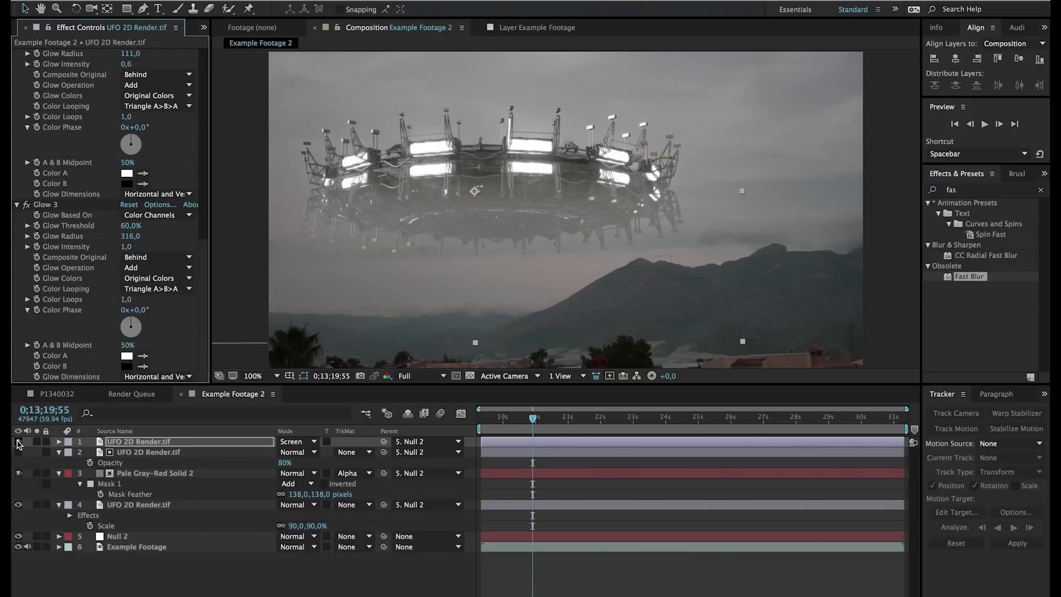
- Toggle the top UFO layer's visibility on and off to compare the glow
click(19, 441)
click(19, 442)
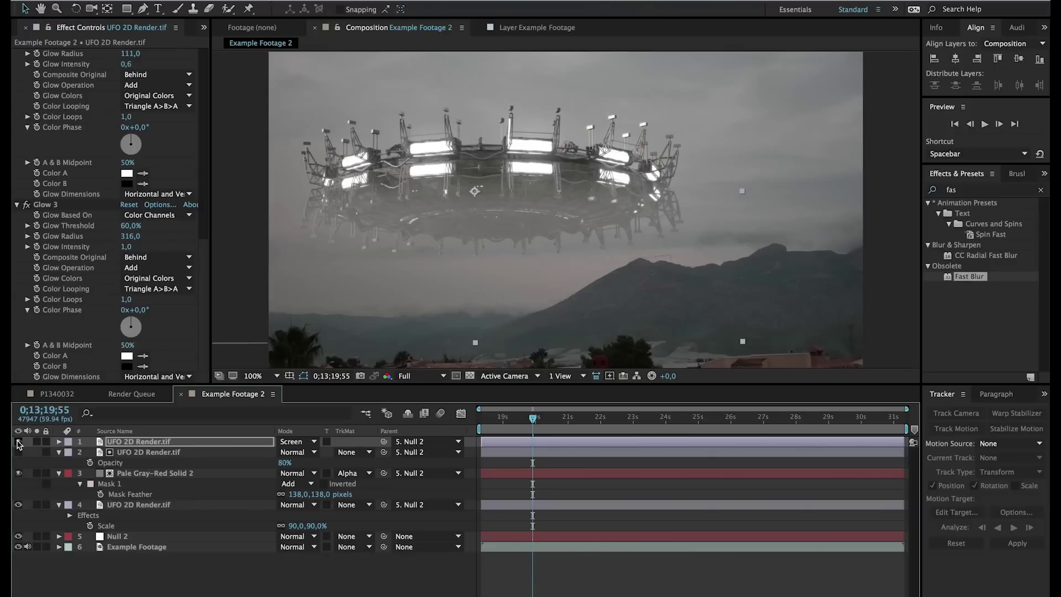
click(18, 442)
click(18, 442)
- Enable composition motion blur and the motion-blur switches for layers 1–3, checking different frames
click(149, 509)
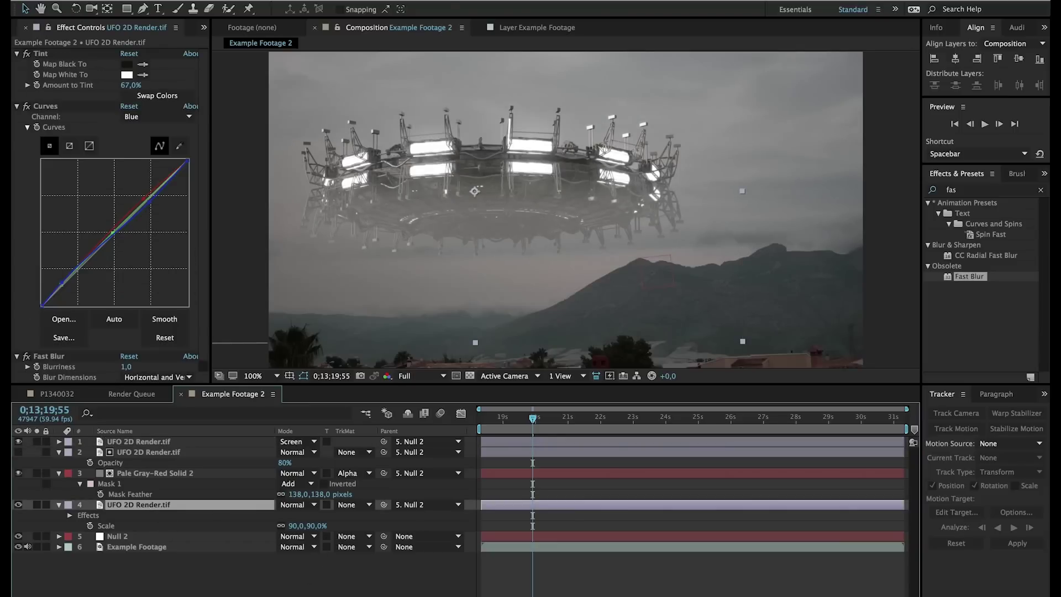
key(F4)
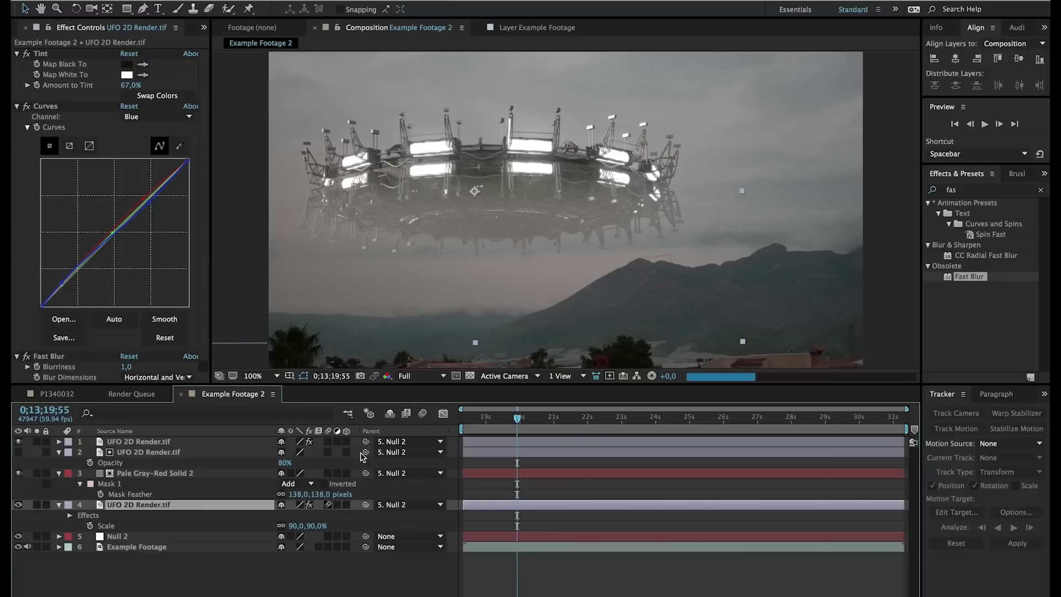
click(421, 414)
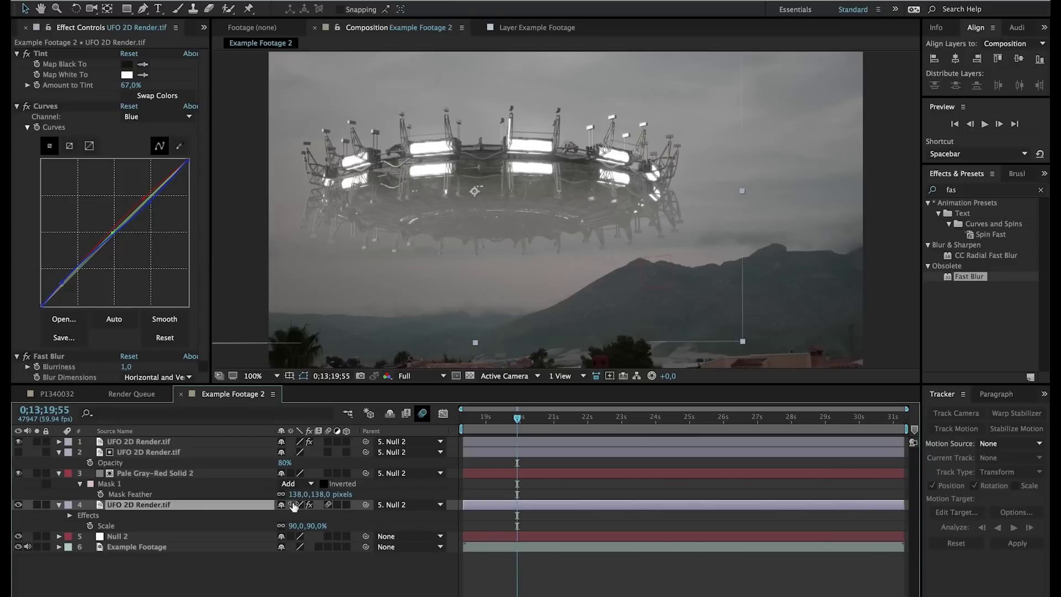
drag(329, 443, 329, 486)
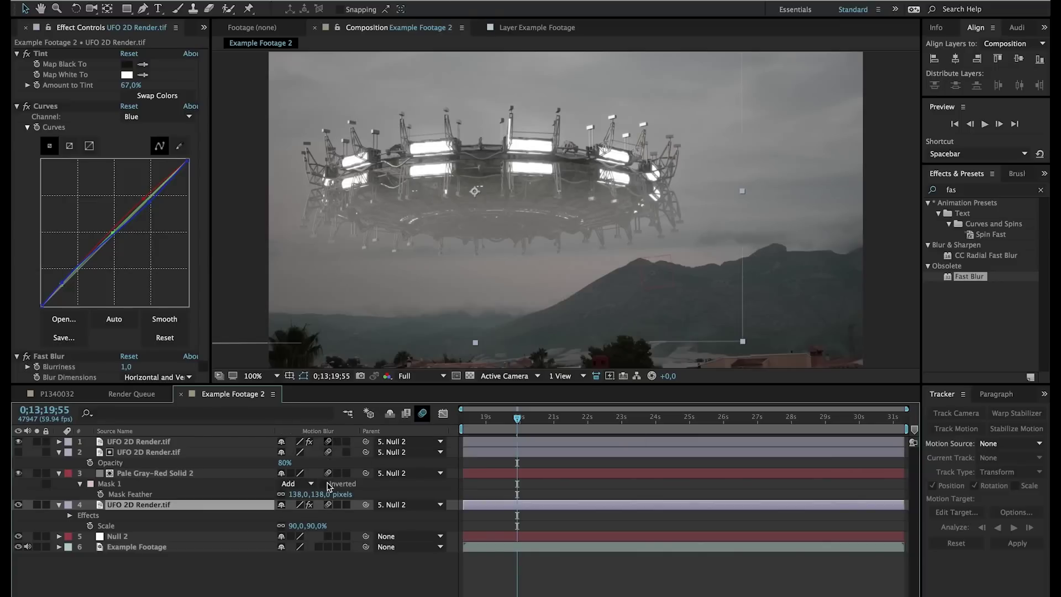
click(593, 422)
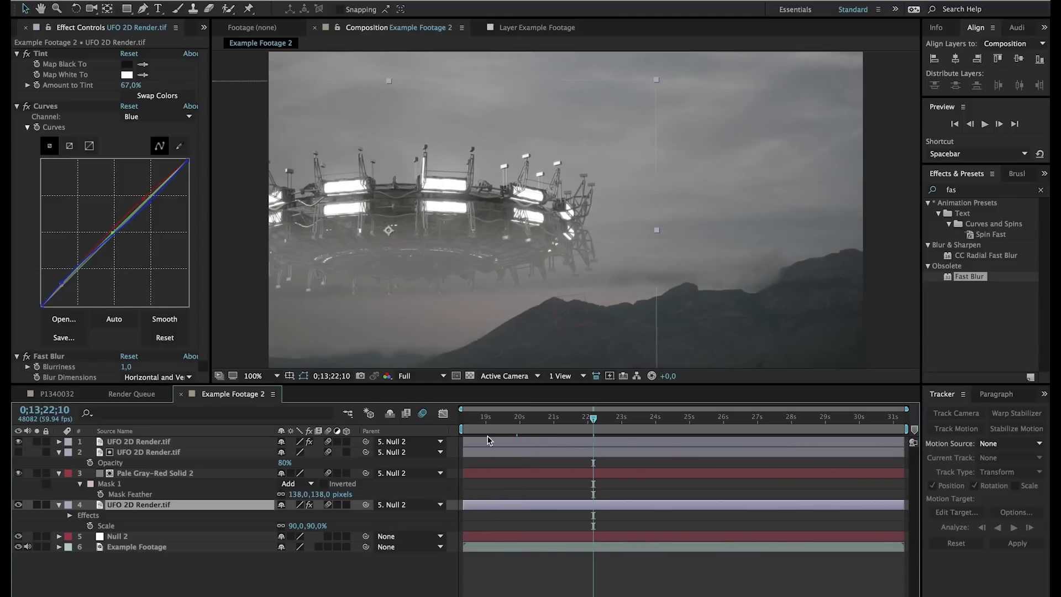
click(473, 422)
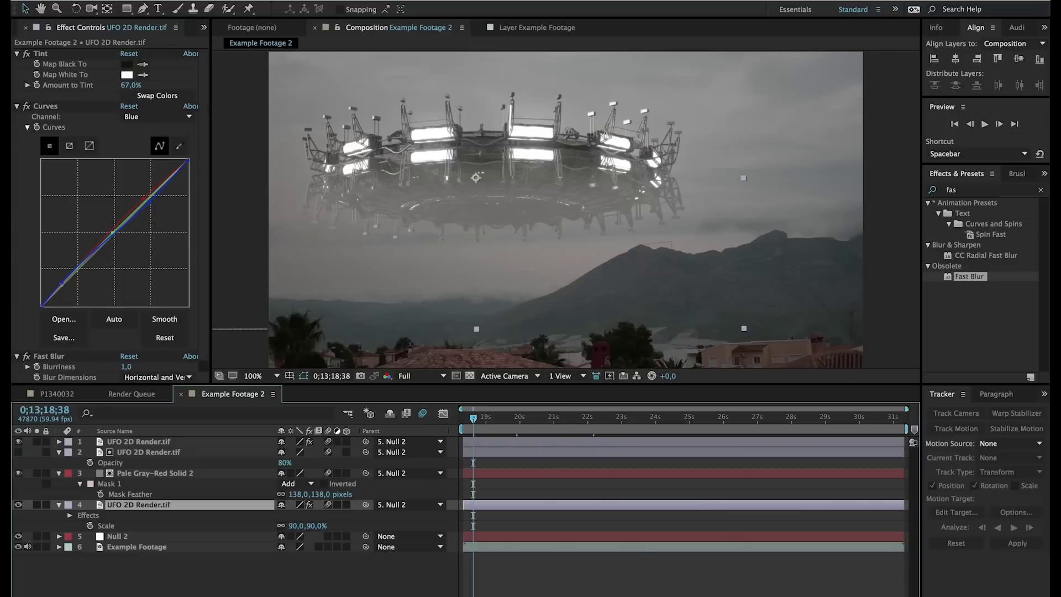
- Preview cloud_PNG24.png from the Cloud folder, toggle its transparency grid, then return to Example Footage 2
click(204, 27)
click(211, 42)
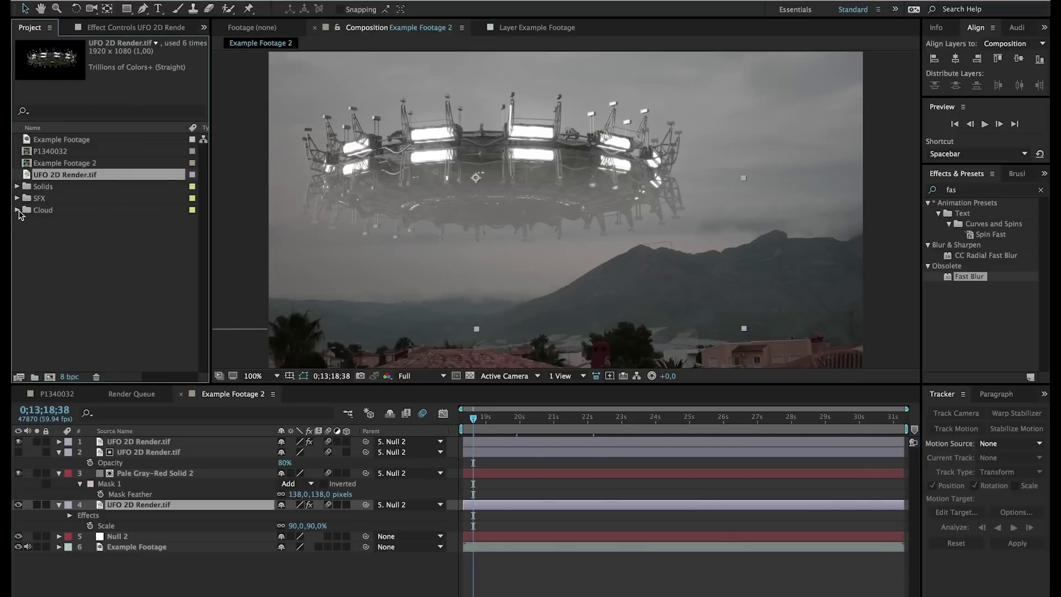
click(17, 210)
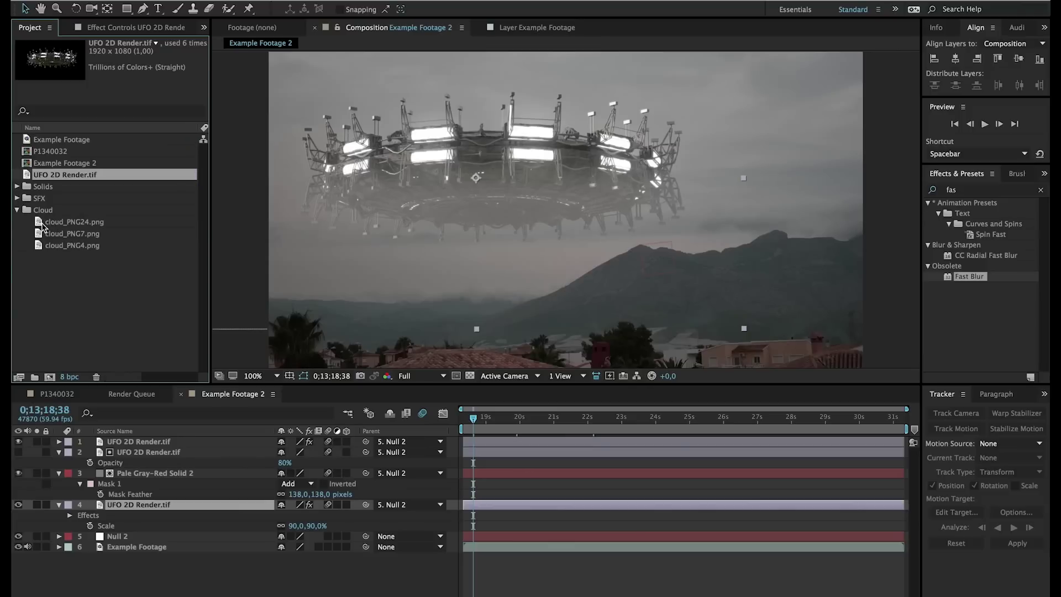
double_click(42, 223)
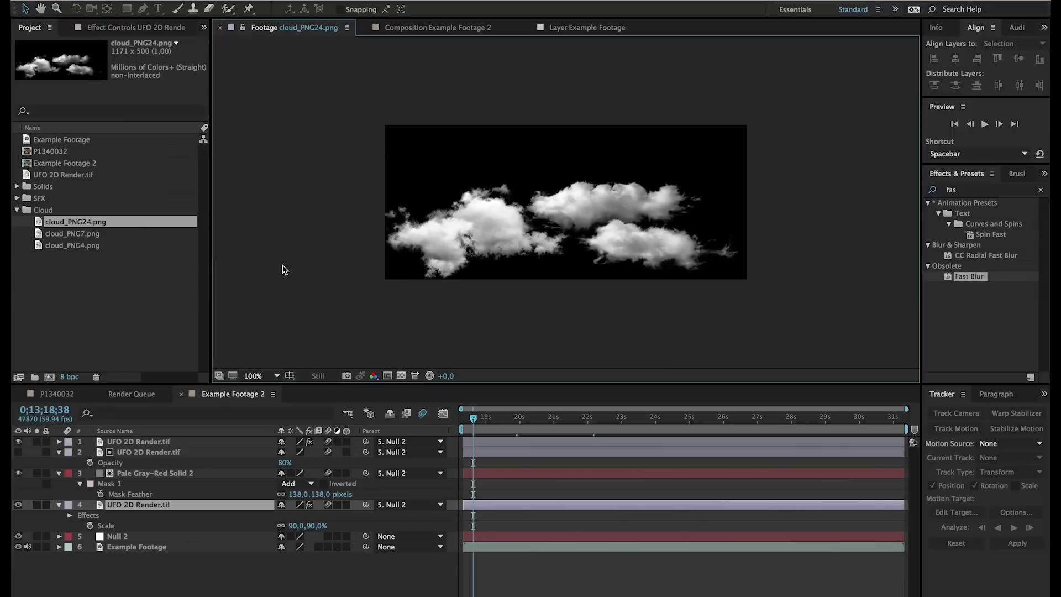
click(403, 377)
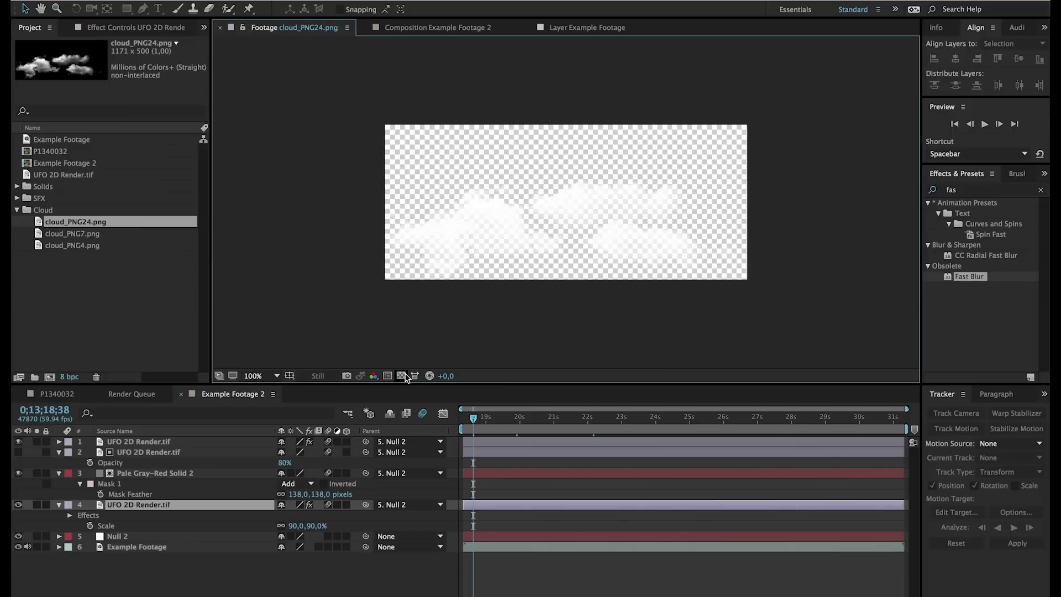
click(403, 376)
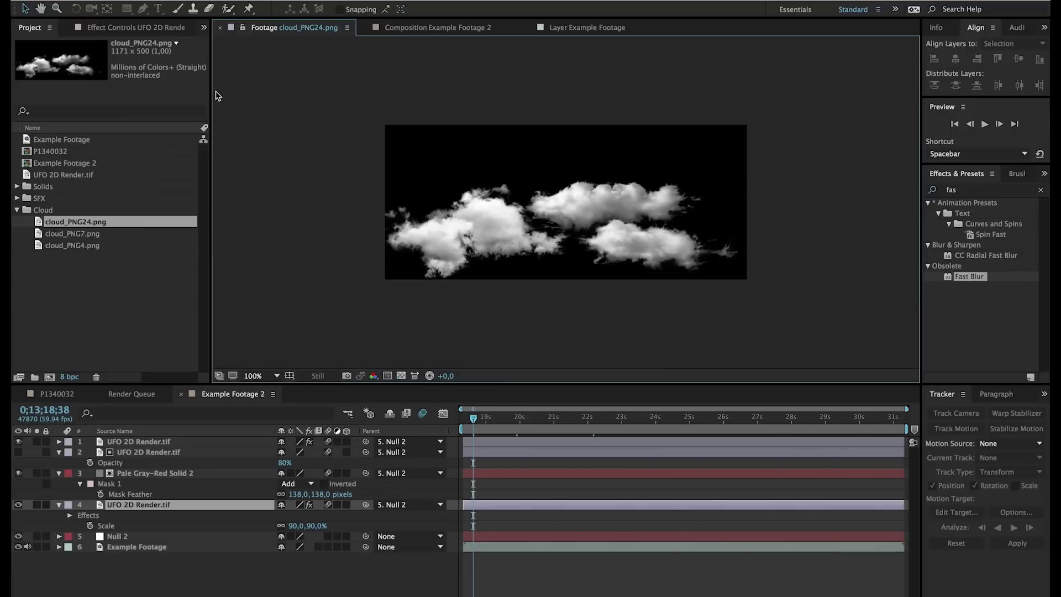
click(417, 28)
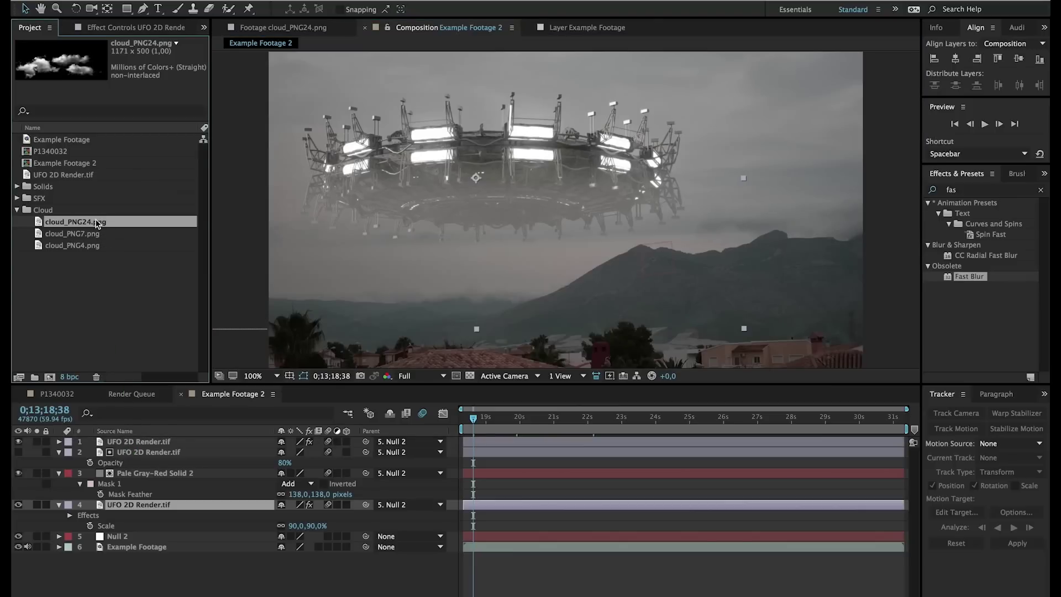
- Place cloud_PNG24.png as the top timeline layer and pick-whip its parent to Null 2
drag(97, 223, 133, 439)
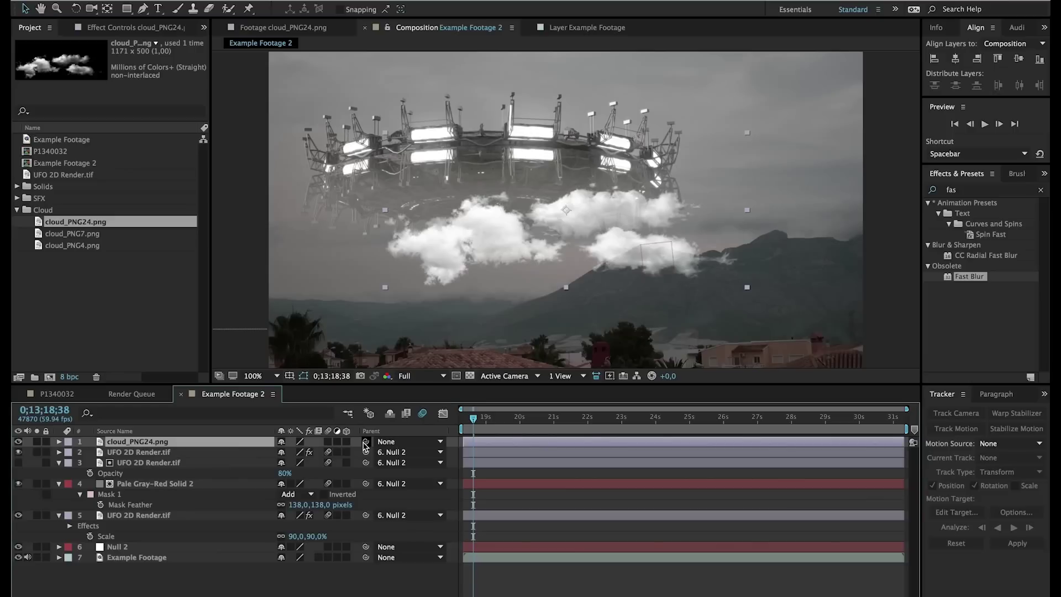
drag(365, 442, 124, 547)
- Add a Tint to the cloud layer with Map White To sampled from the sky grey
click(287, 0)
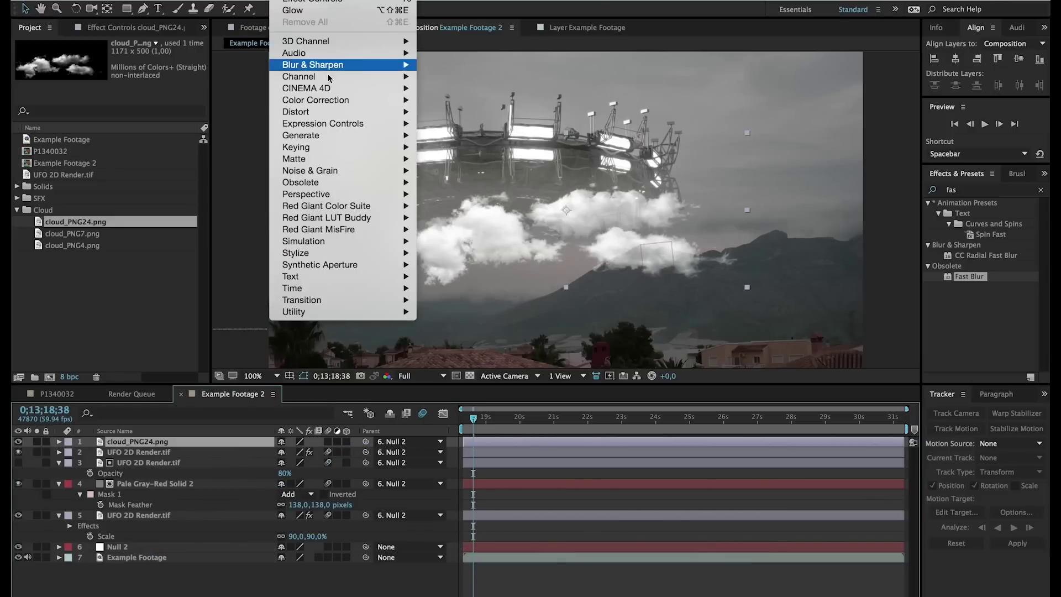
mouse_move(325, 105)
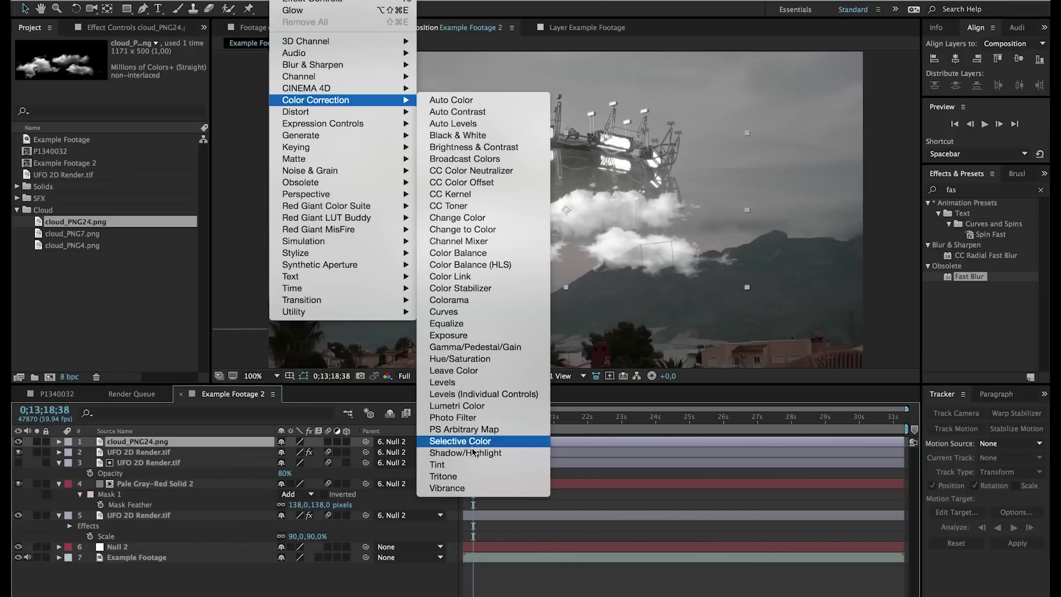
click(462, 469)
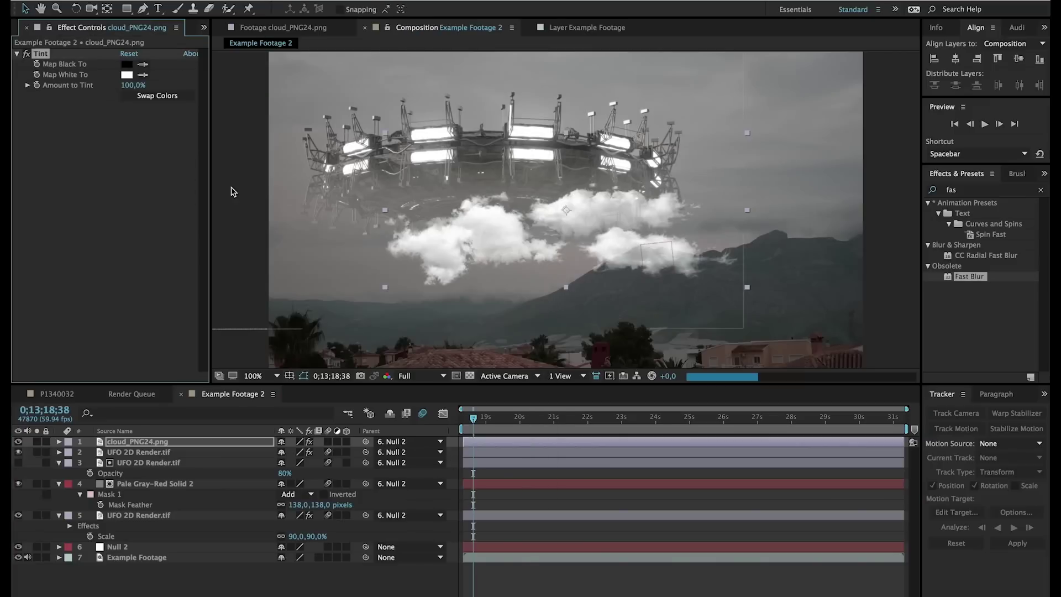
click(143, 74)
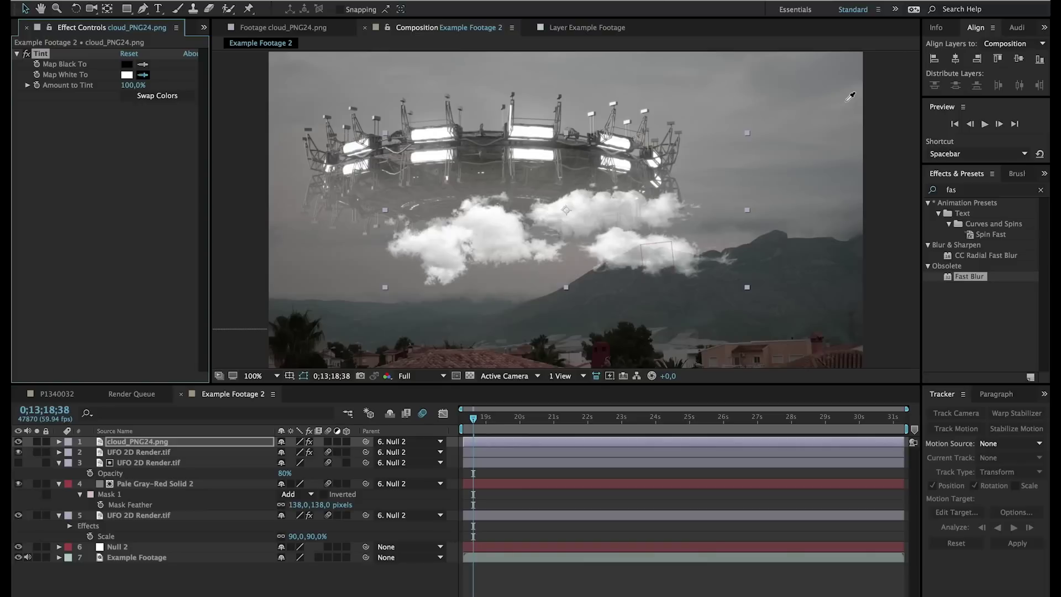
click(846, 100)
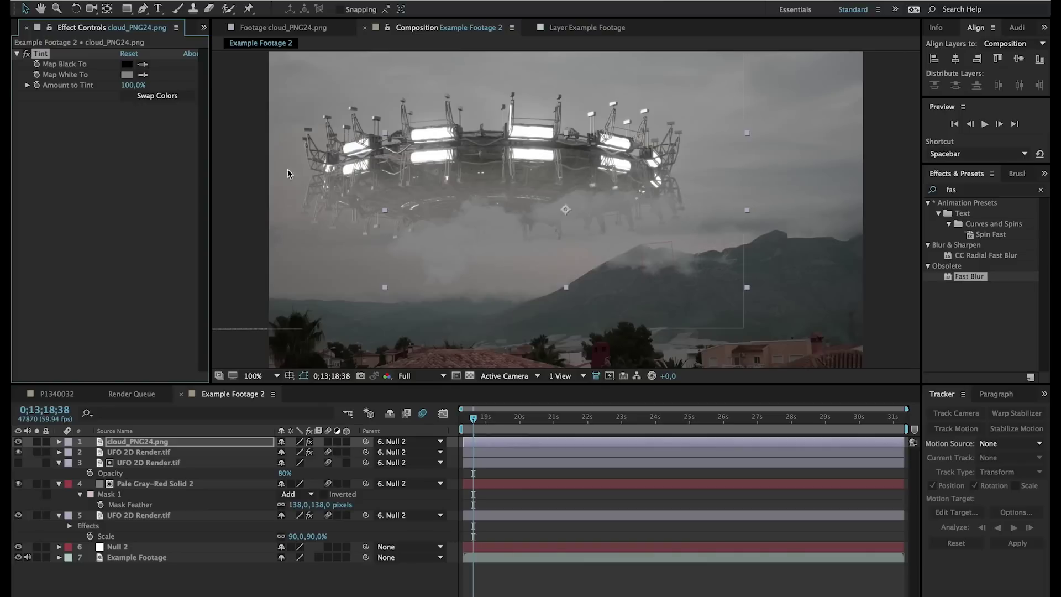
- Scale the cloud layer down to 57% and move it up and to the right
click(259, 443)
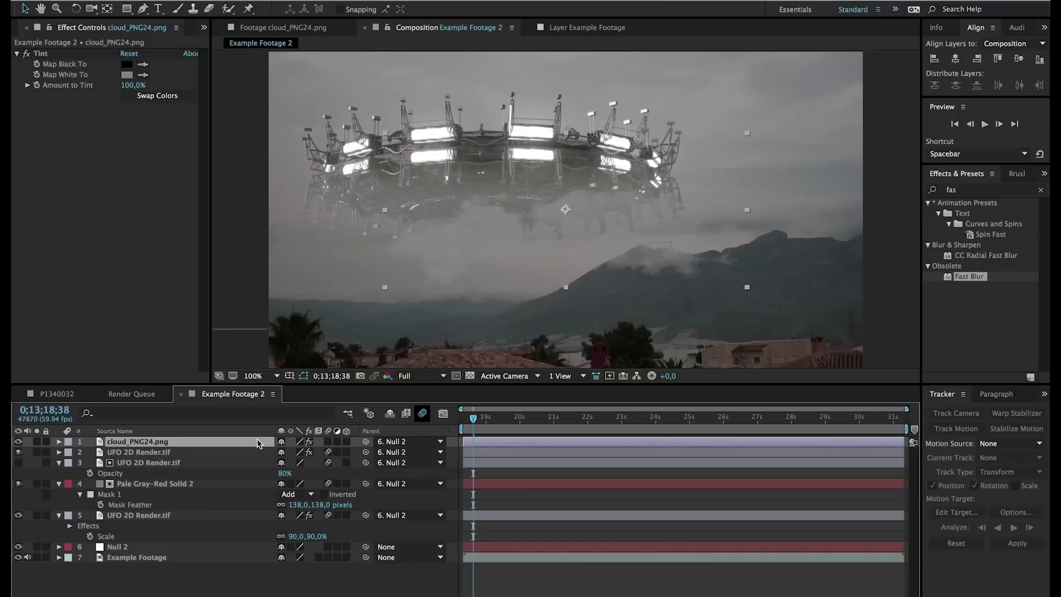
key(s)
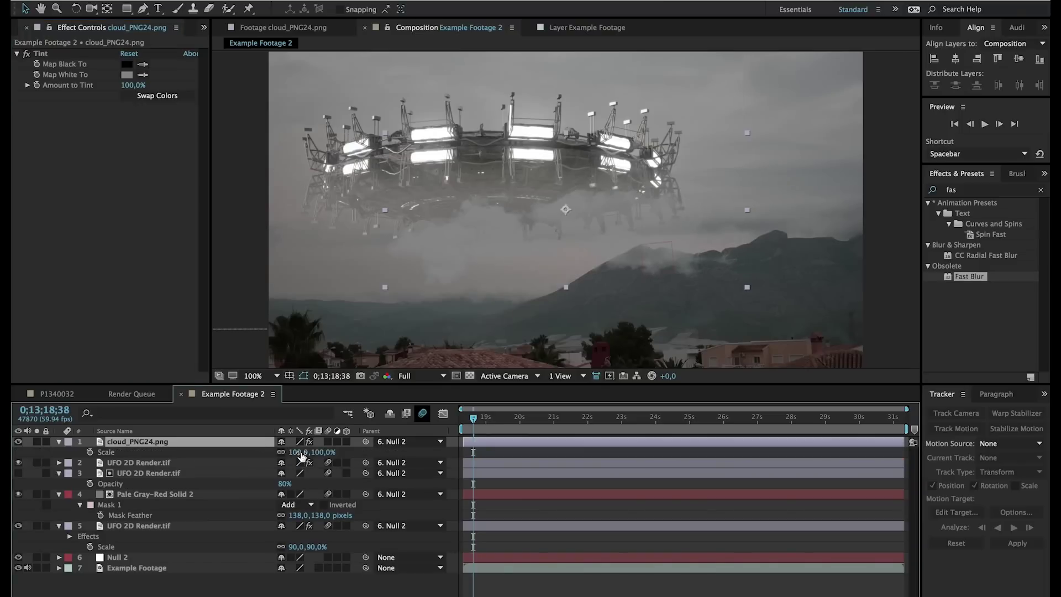
drag(301, 453, 290, 453)
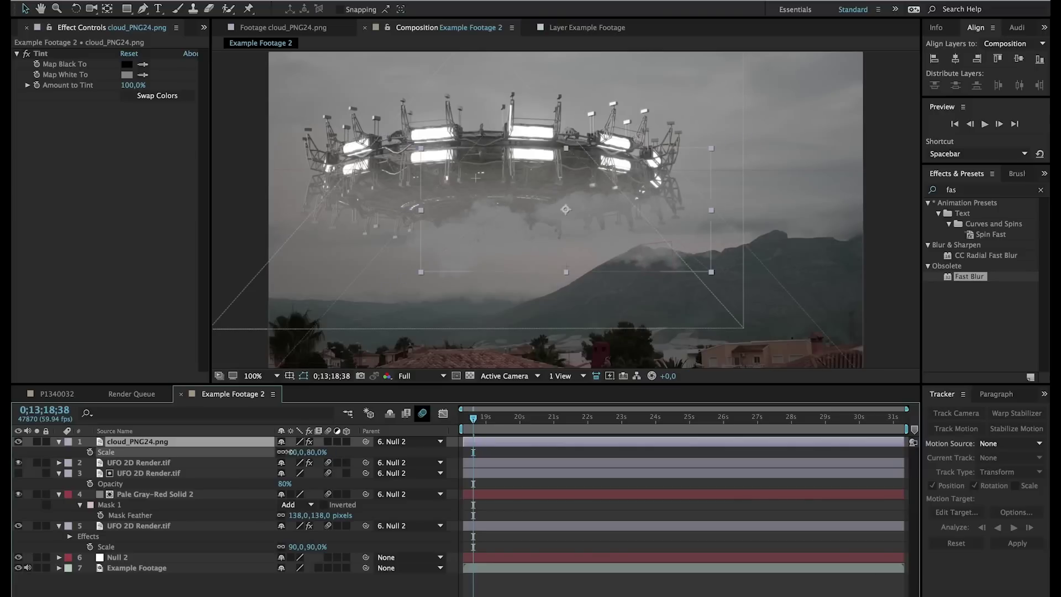
click(512, 231)
drag(512, 231, 614, 211)
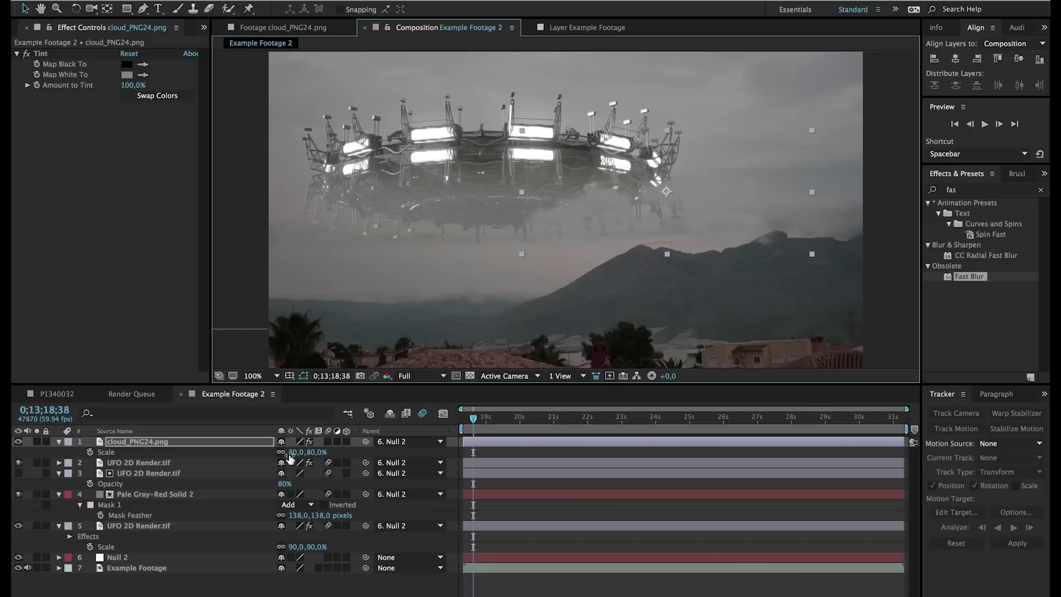
drag(289, 453, 277, 453)
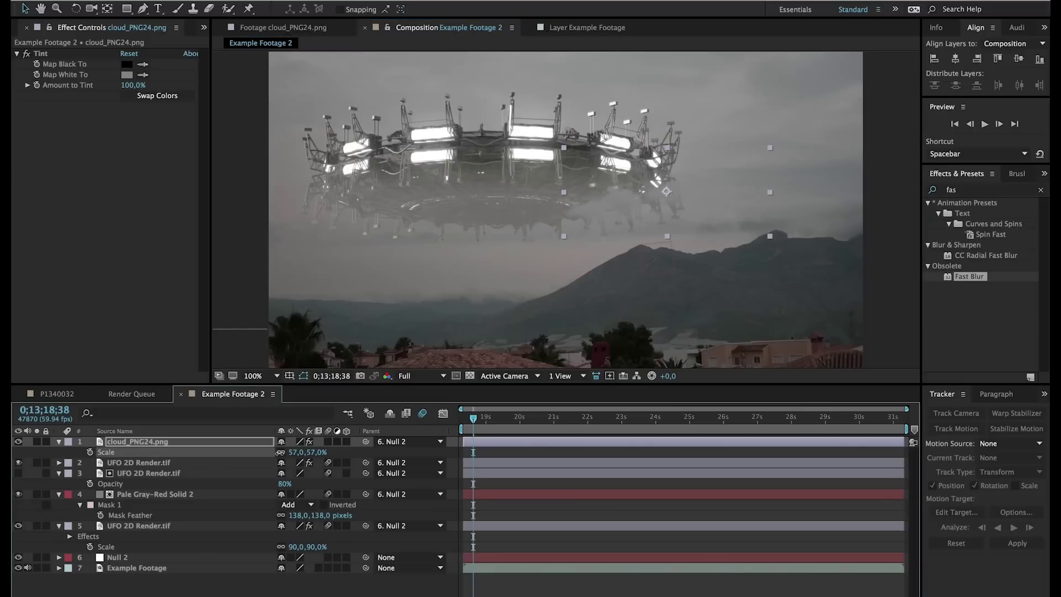
- Add cloud_PNG7.png to the composition and set its scale to 35%
click(204, 27)
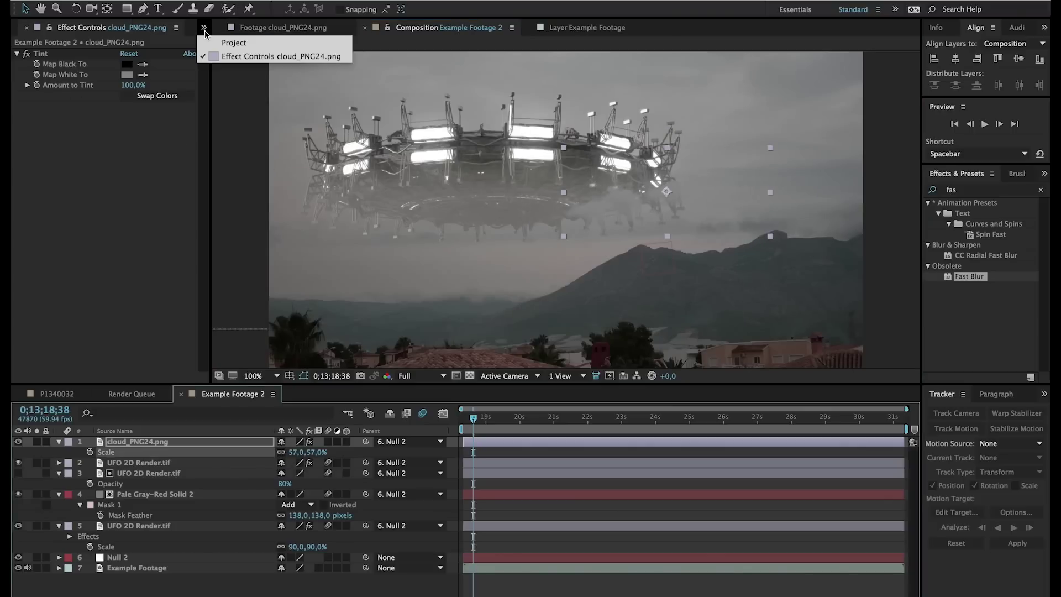
click(233, 42)
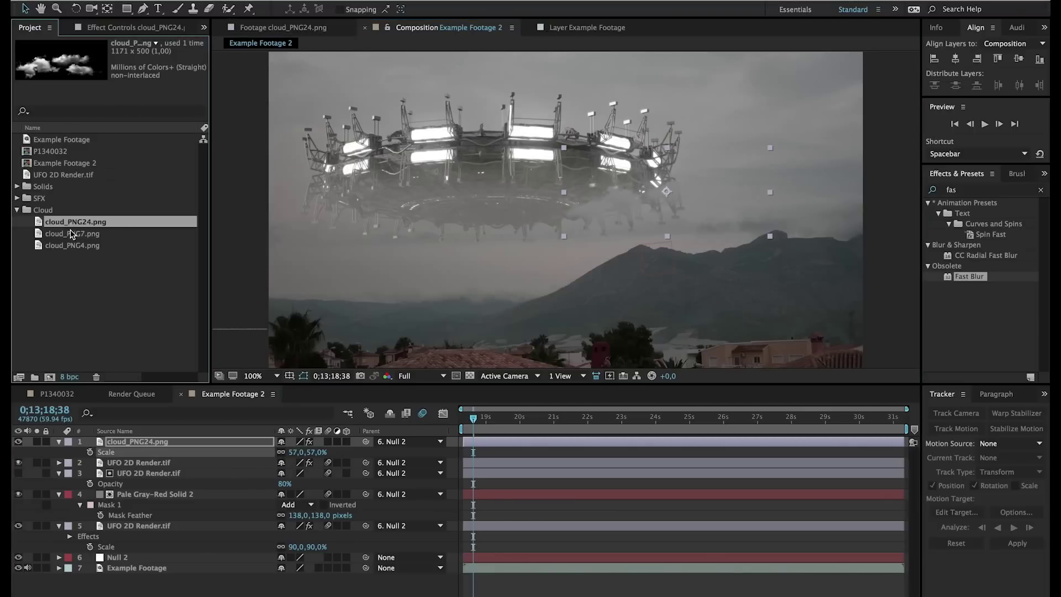
drag(71, 235, 115, 441)
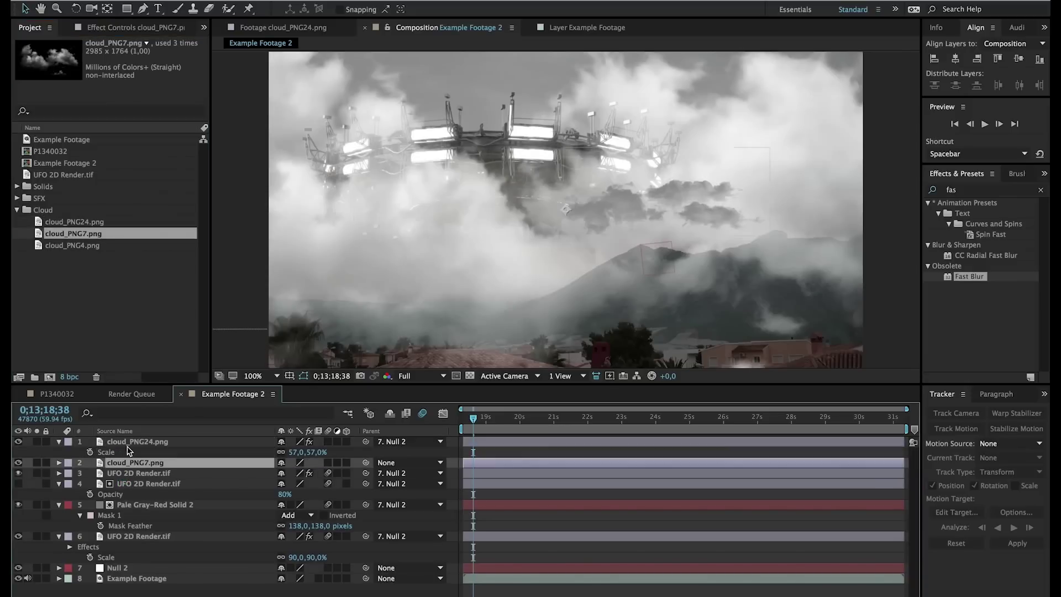
key(s)
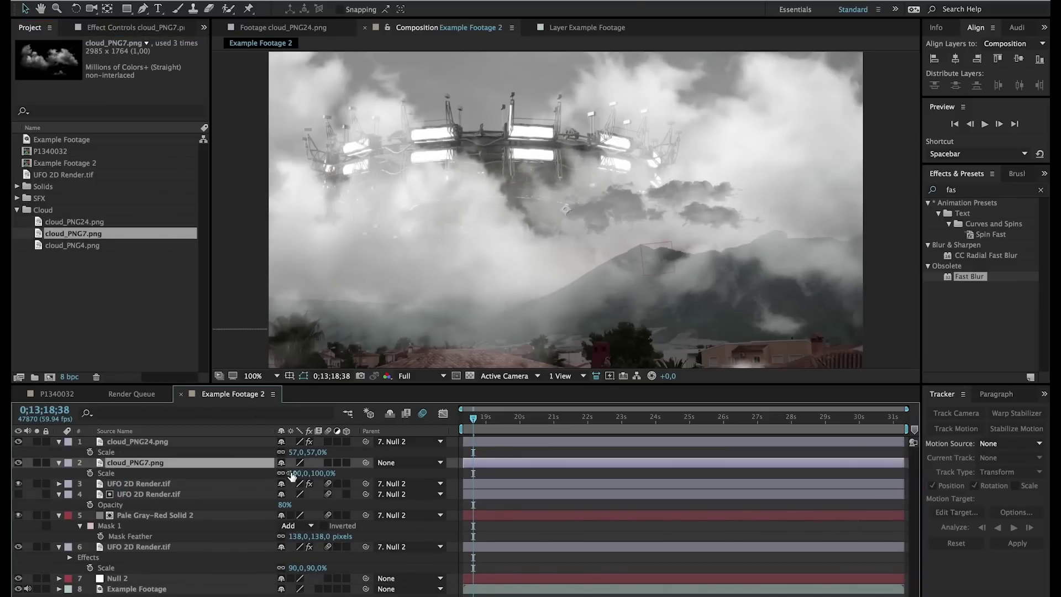
mouse_move(292, 474)
mouse_down()
mouse_move(268, 473)
mouse_move(301, 476)
mouse_up()
click(303, 477)
text(35)
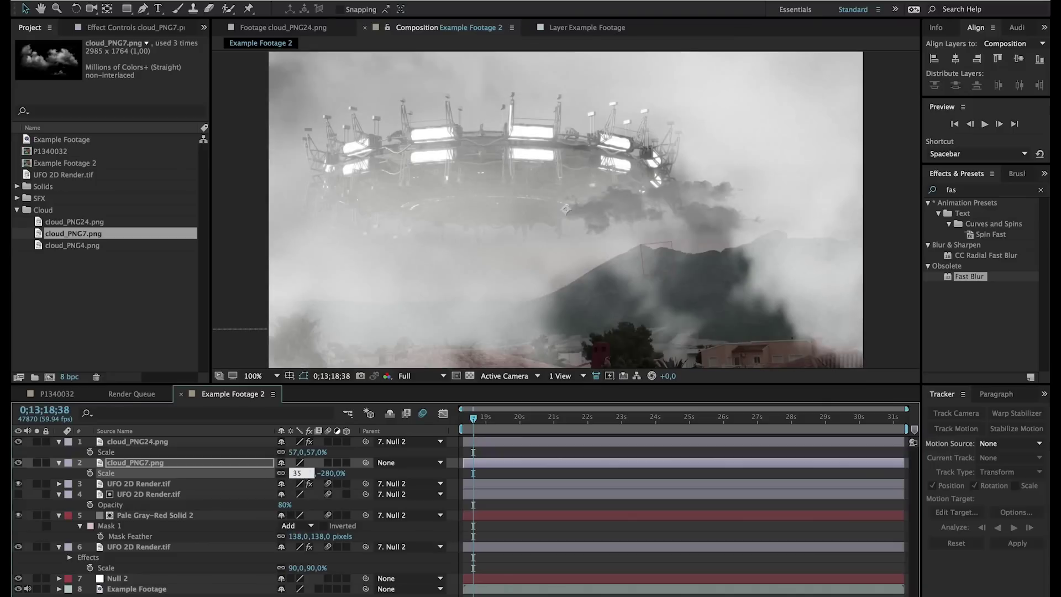
key(Return)
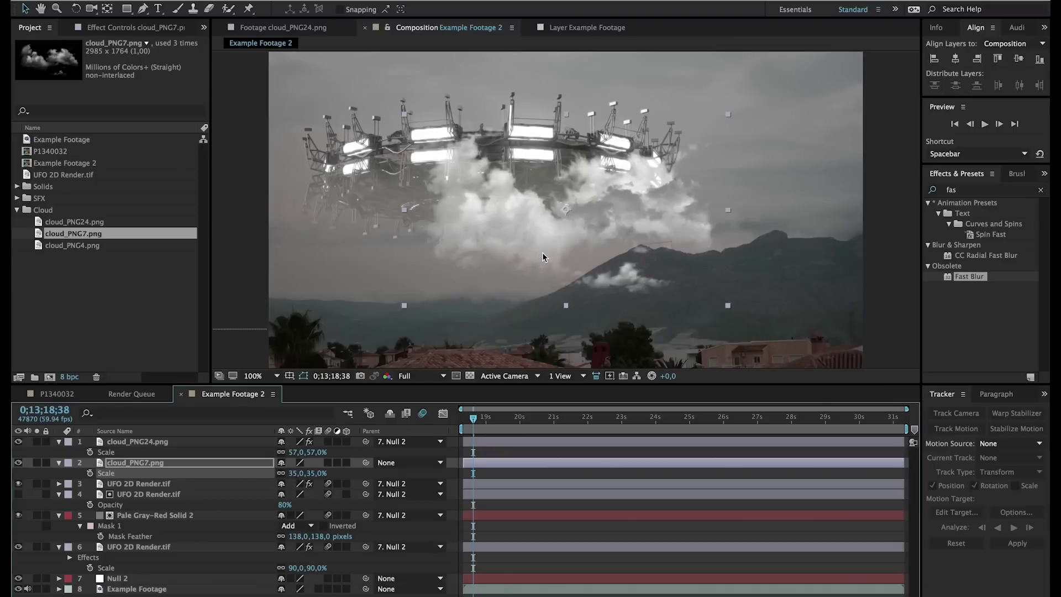
- Reduce cloud_PNG7 to 17% scale and position it beneath the UFO's left edge
drag(542, 257, 362, 231)
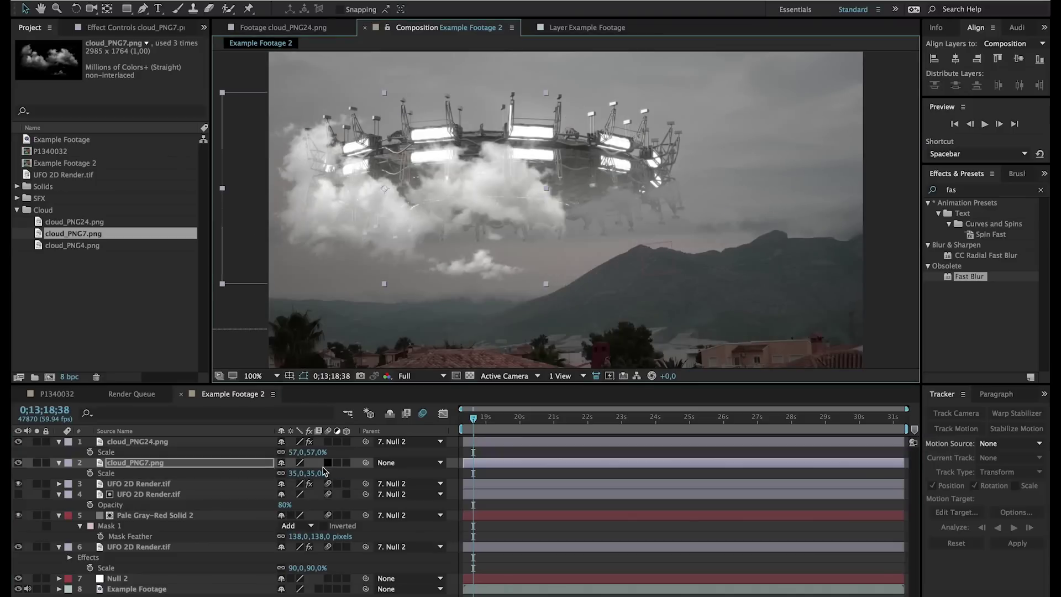
drag(320, 473, 310, 473)
click(315, 473)
text(17)
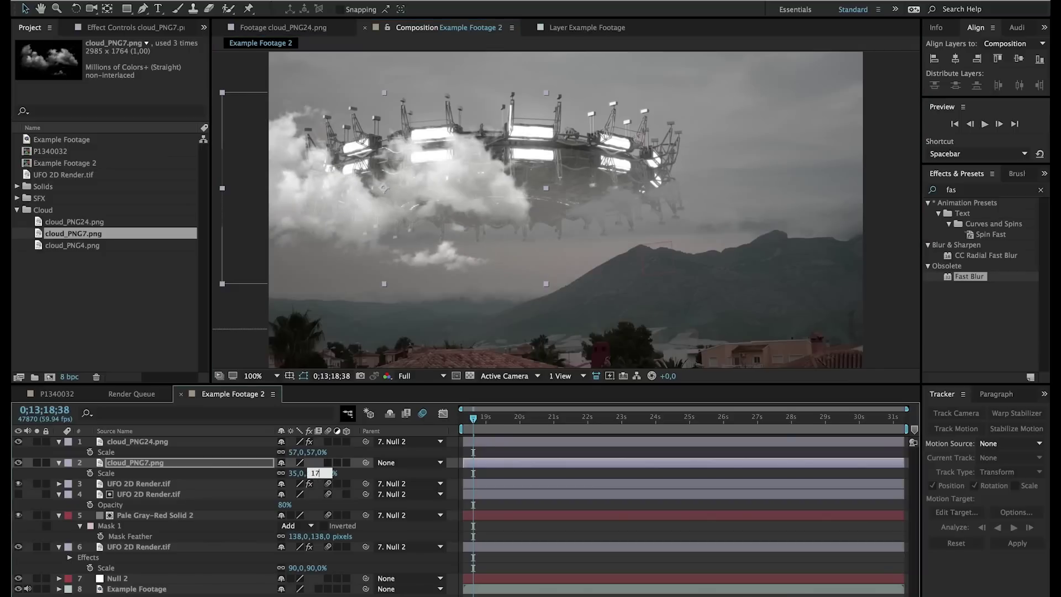
key(Return)
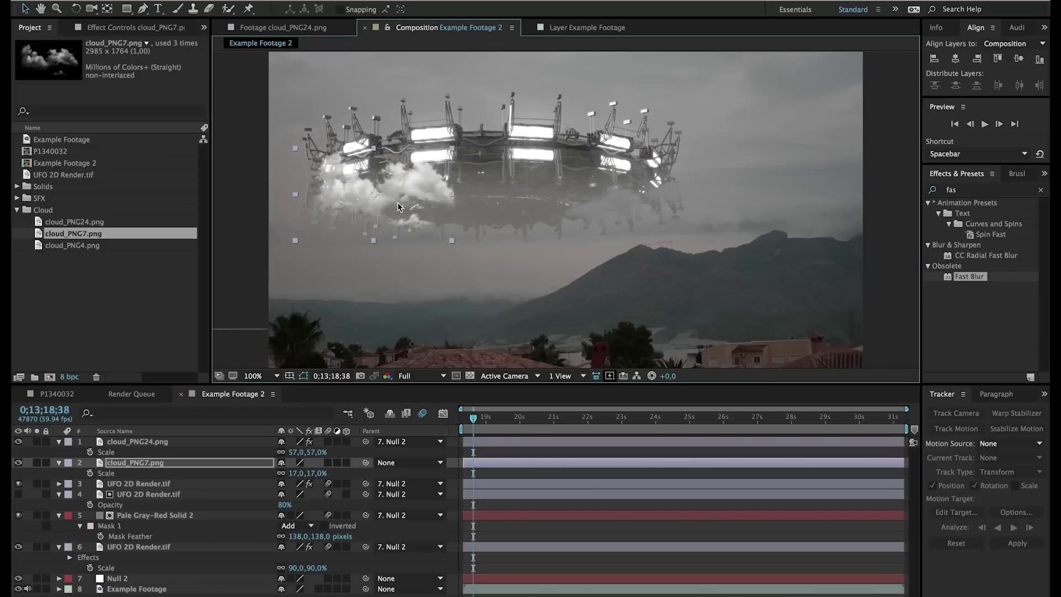
drag(402, 206, 392, 212)
- Copy the Tint effect from cloud_PNG24 and paste it onto cloud_PNG7
click(167, 484)
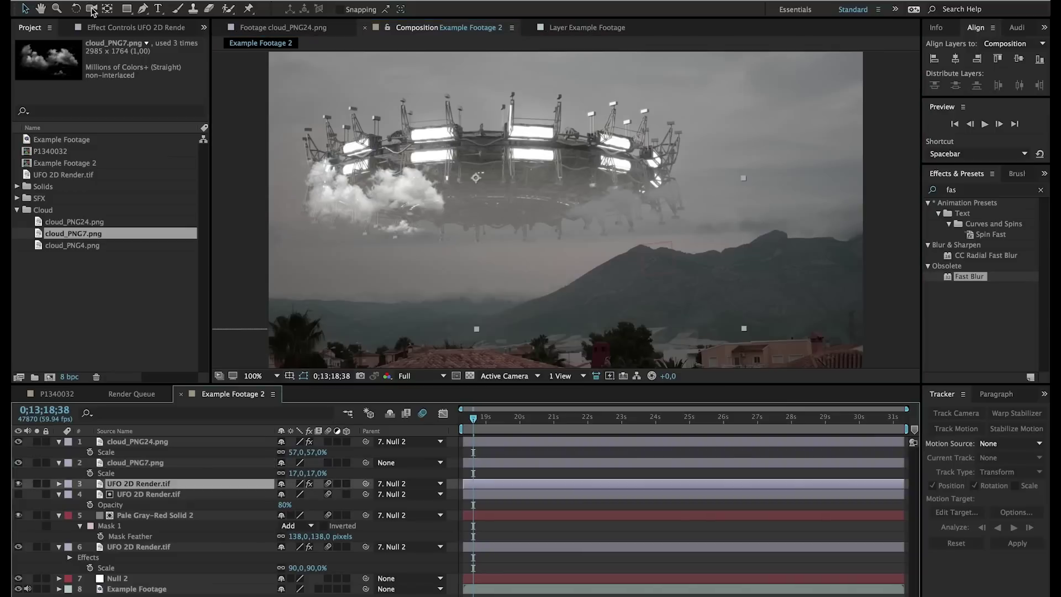
click(104, 29)
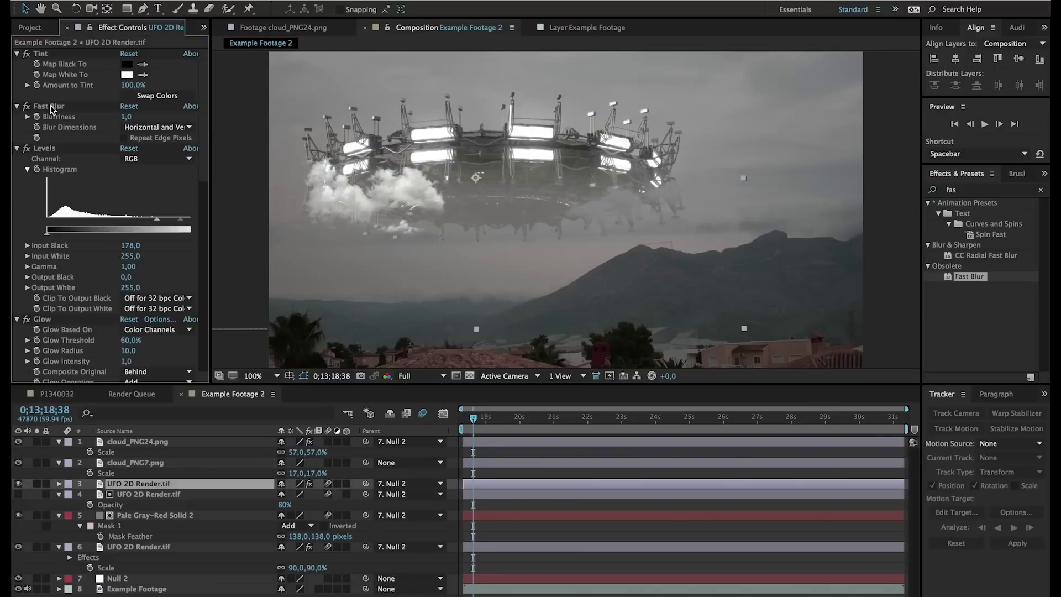
click(112, 464)
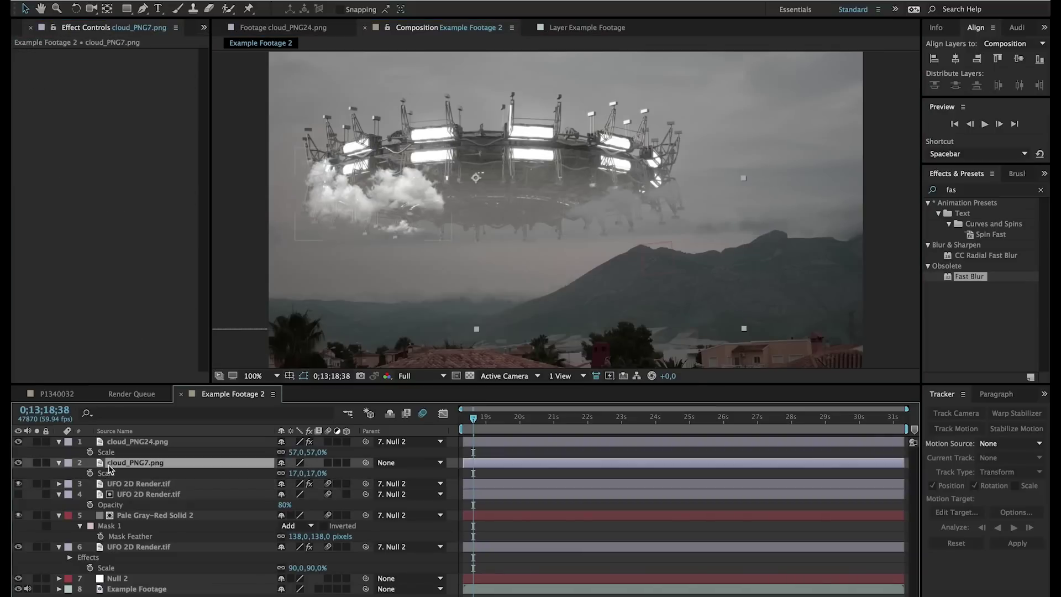
click(125, 441)
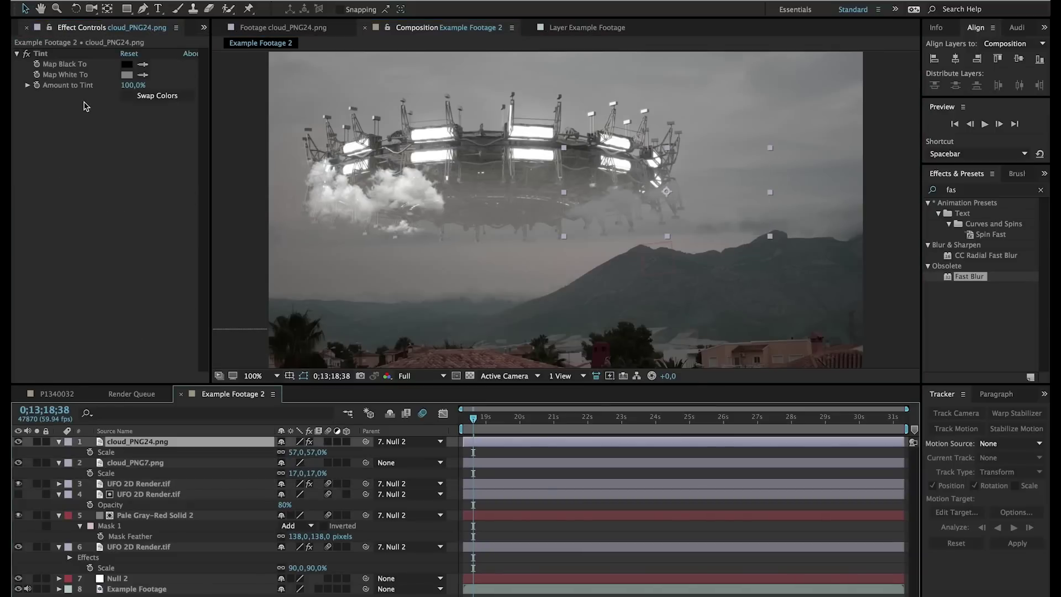
click(49, 53)
click(161, 0)
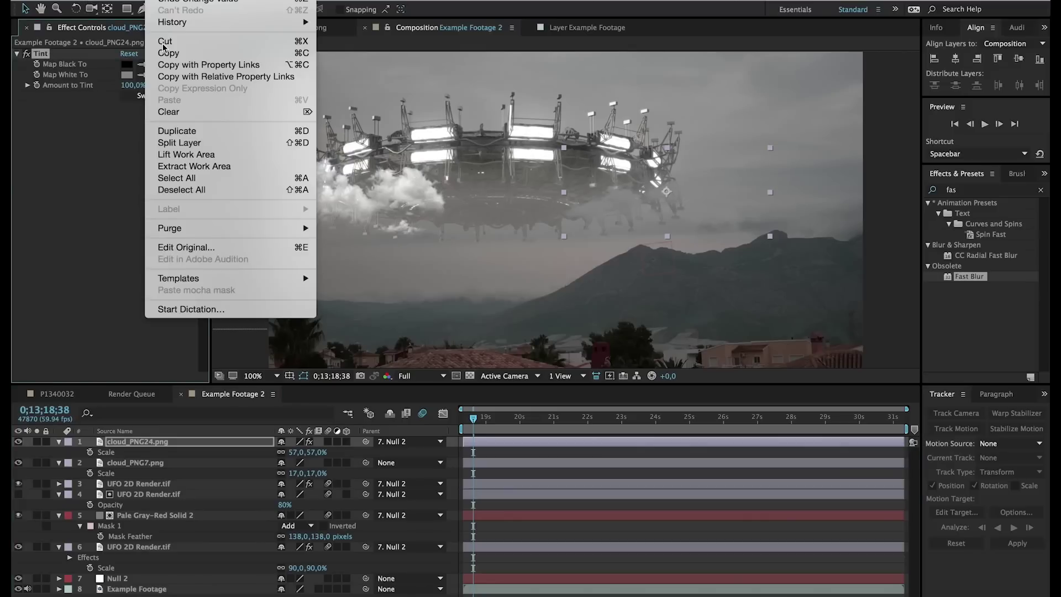
click(174, 59)
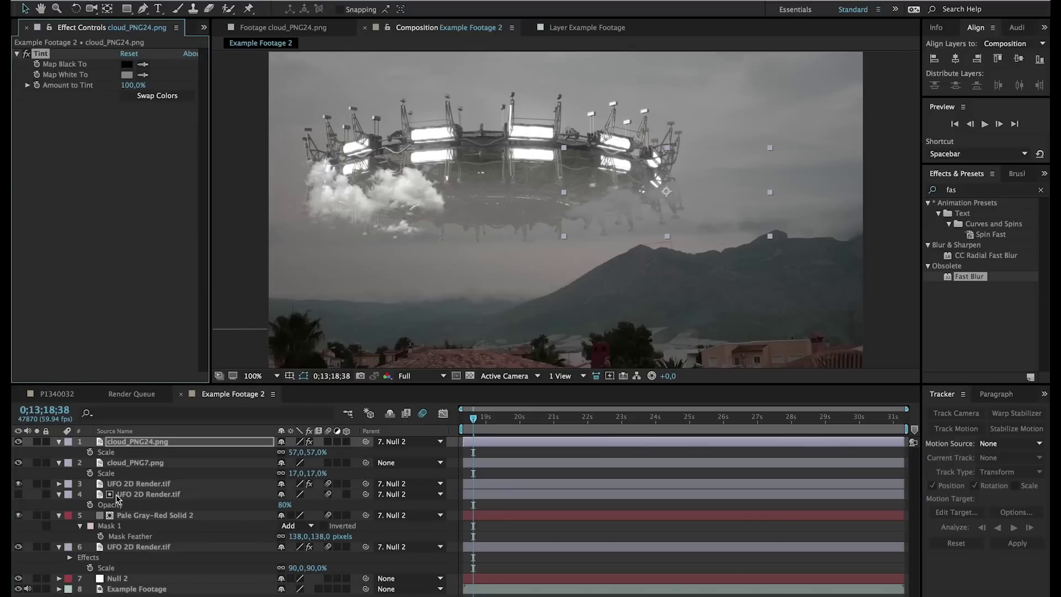
click(129, 462)
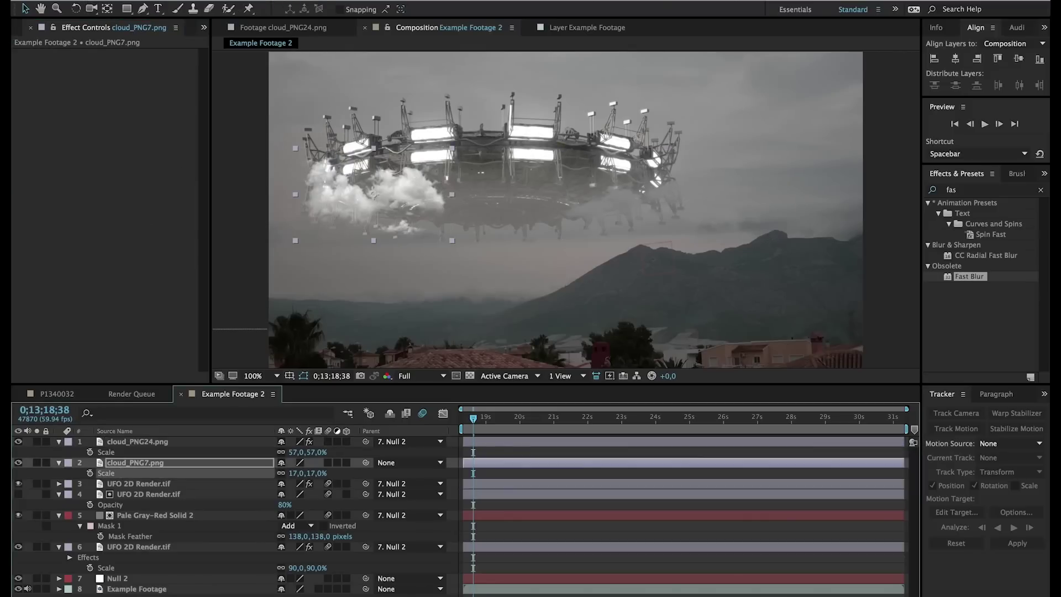
click(162, 0)
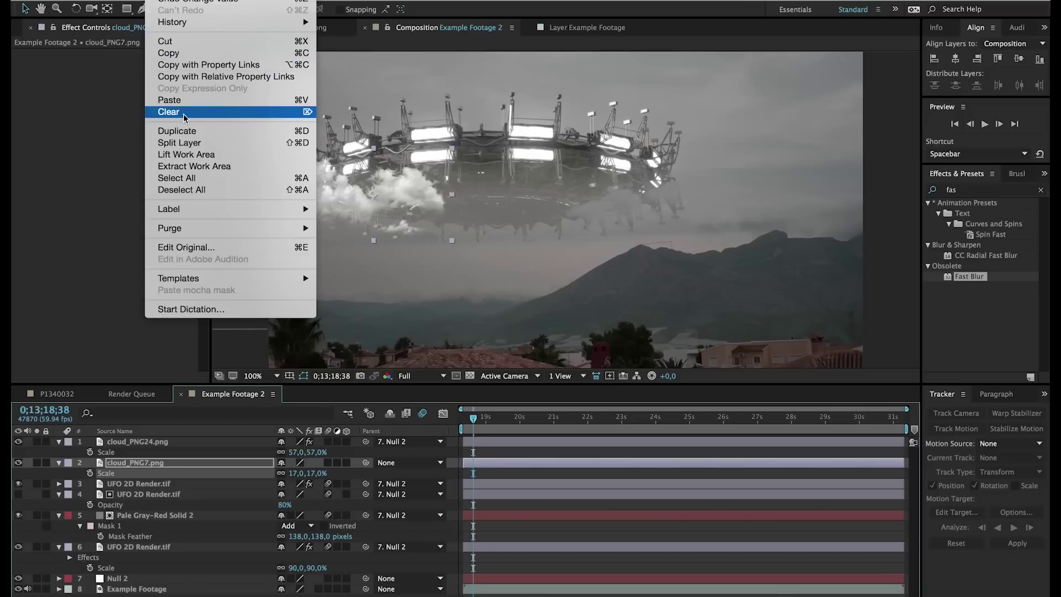
click(187, 102)
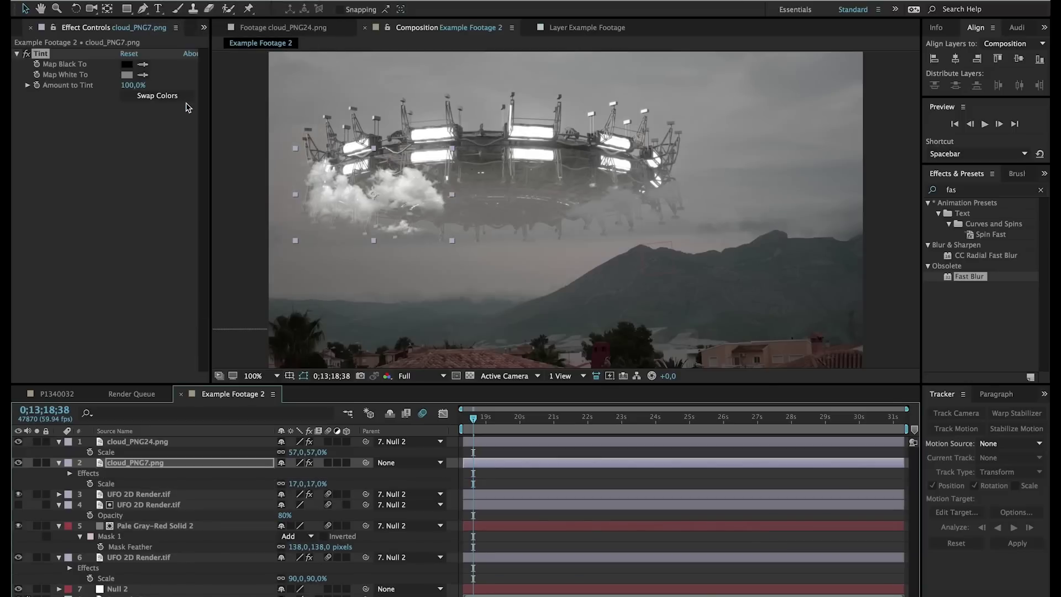
- Parent cloud_PNG7 to Null 2 and scrub ahead to confirm it follows the UFO
click(381, 464)
click(406, 564)
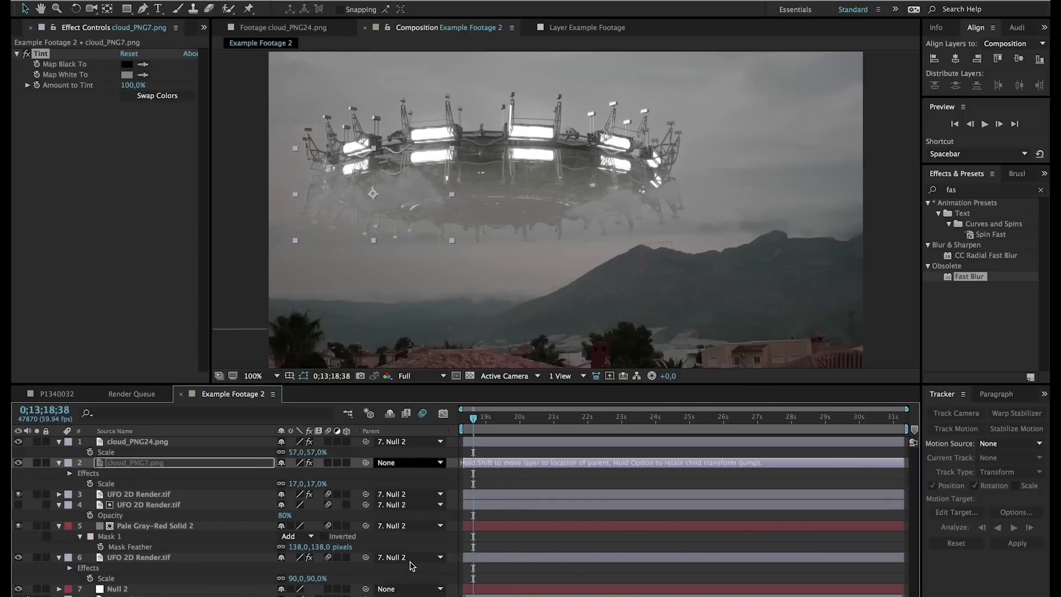
drag(473, 419, 584, 425)
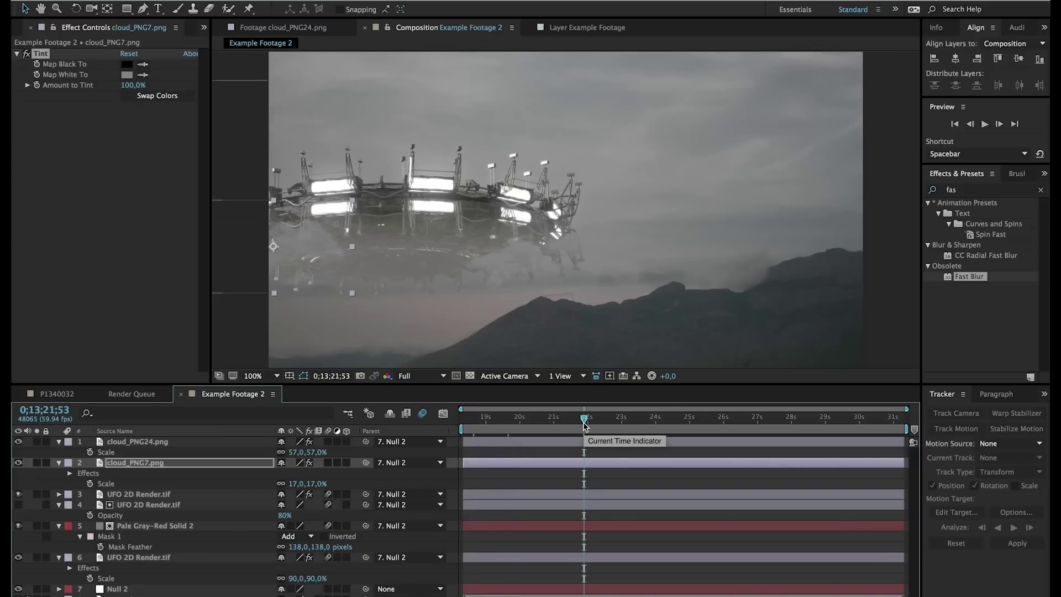
- Keyframe both cloud layers' Position at the shot's start, then nudge them slightly right at the end
drag(497, 423, 448, 426)
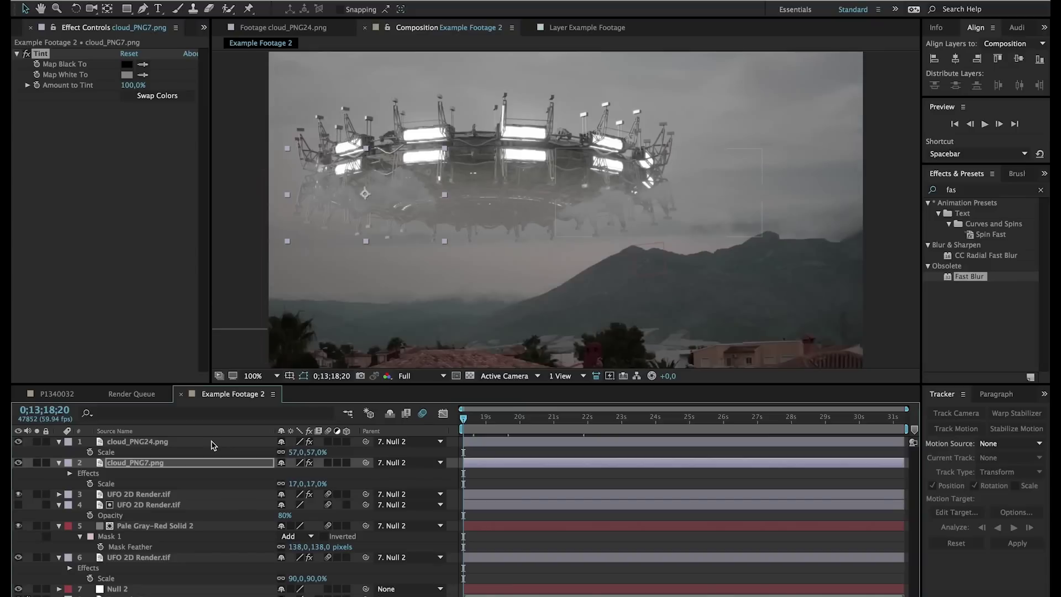
ctrl+click(212, 441)
key(p)
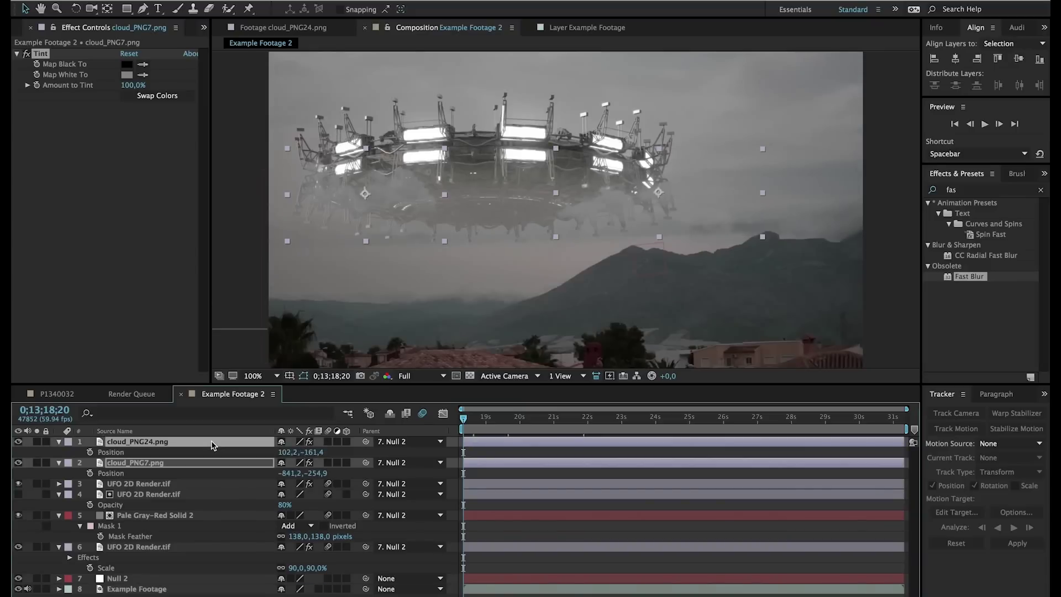
click(91, 452)
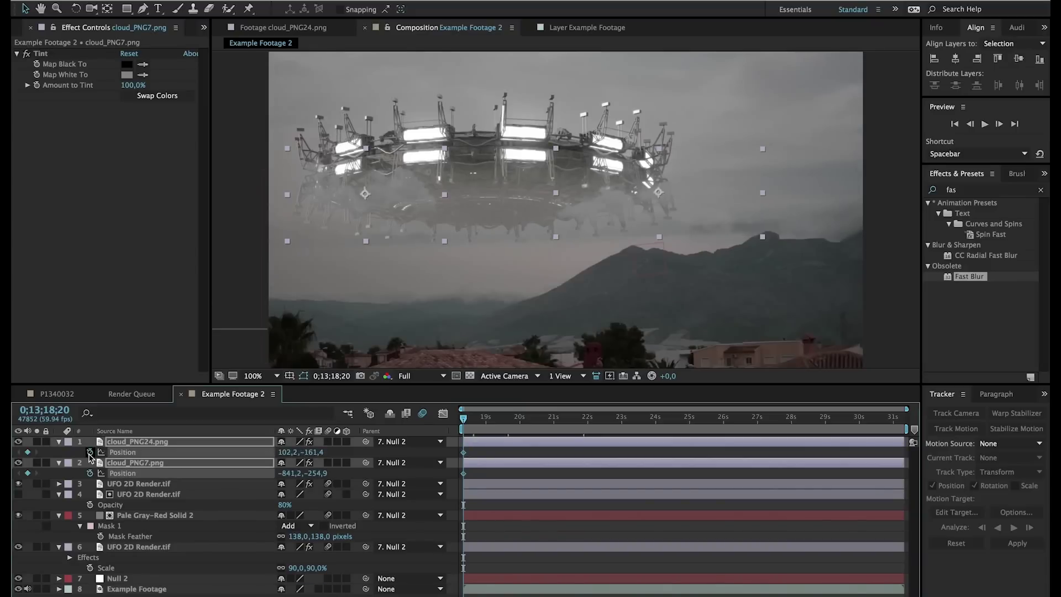
drag(622, 427, 928, 455)
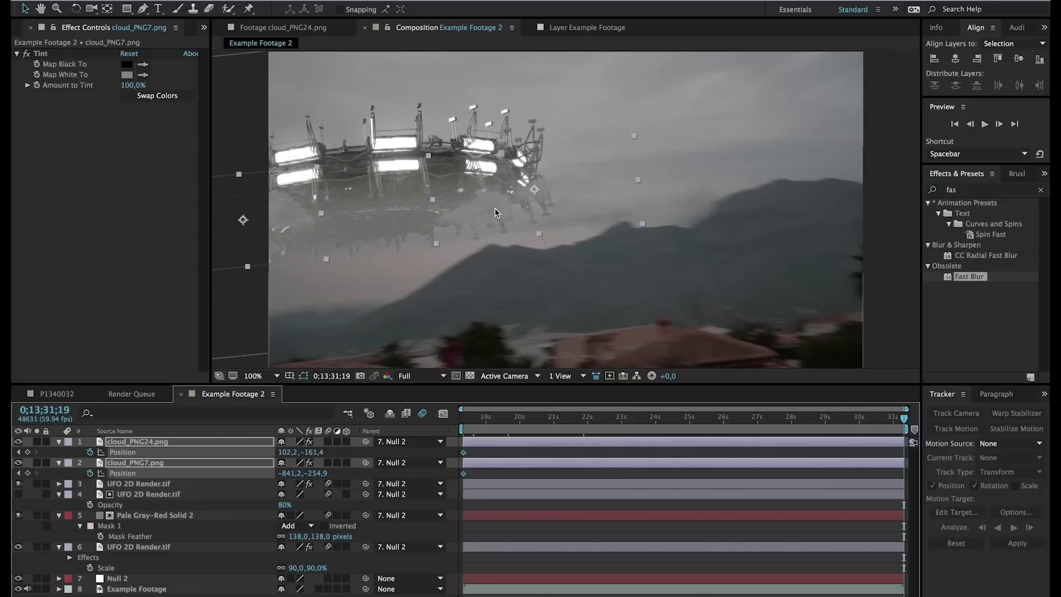
drag(495, 208, 501, 211)
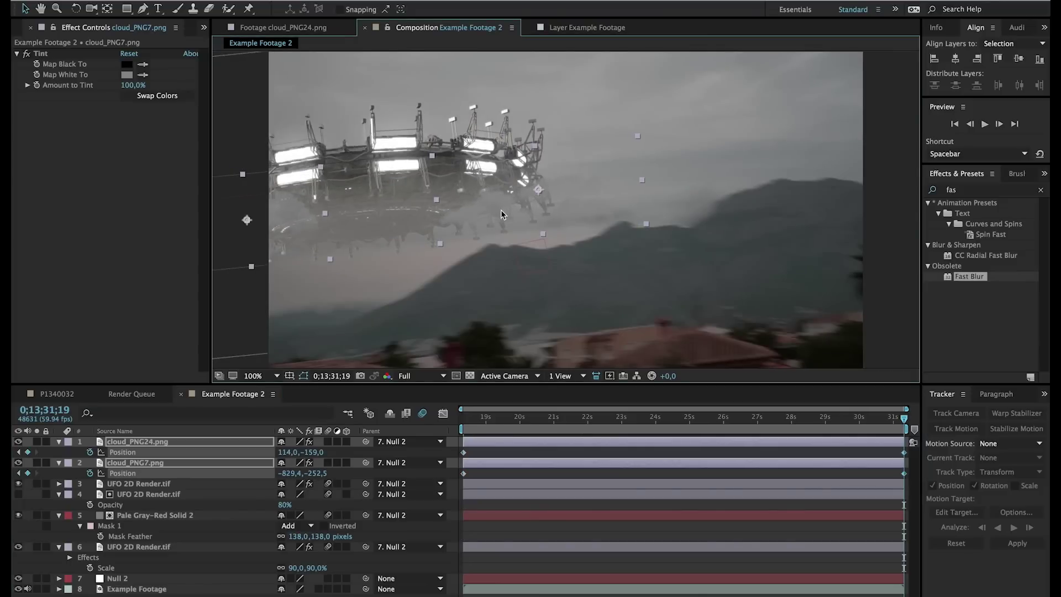
- Scrub the timeline around 21–23 seconds and earlier to review the cloud drift
click(643, 419)
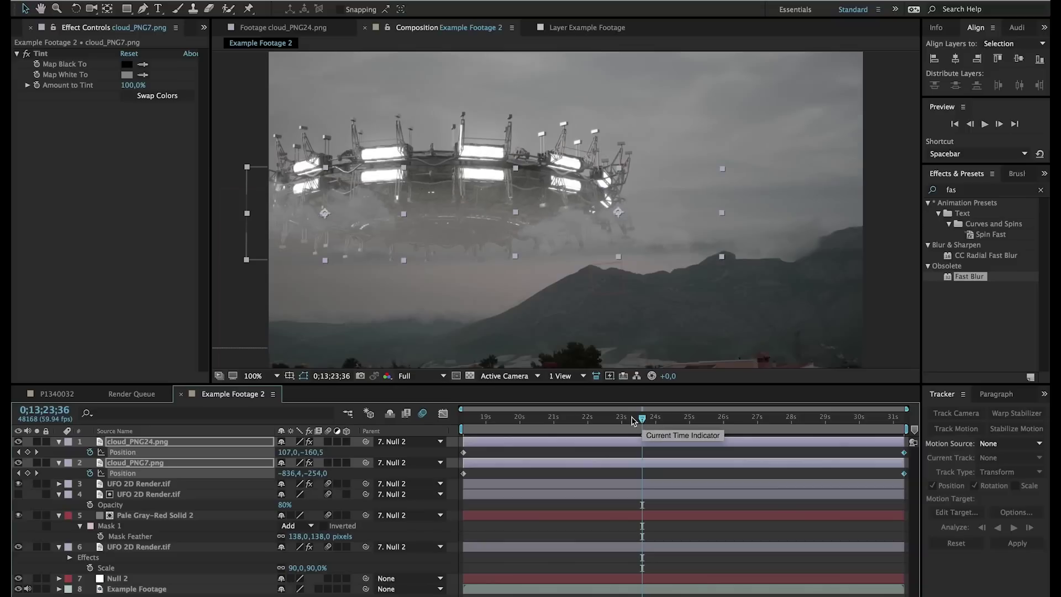
drag(643, 419, 571, 421)
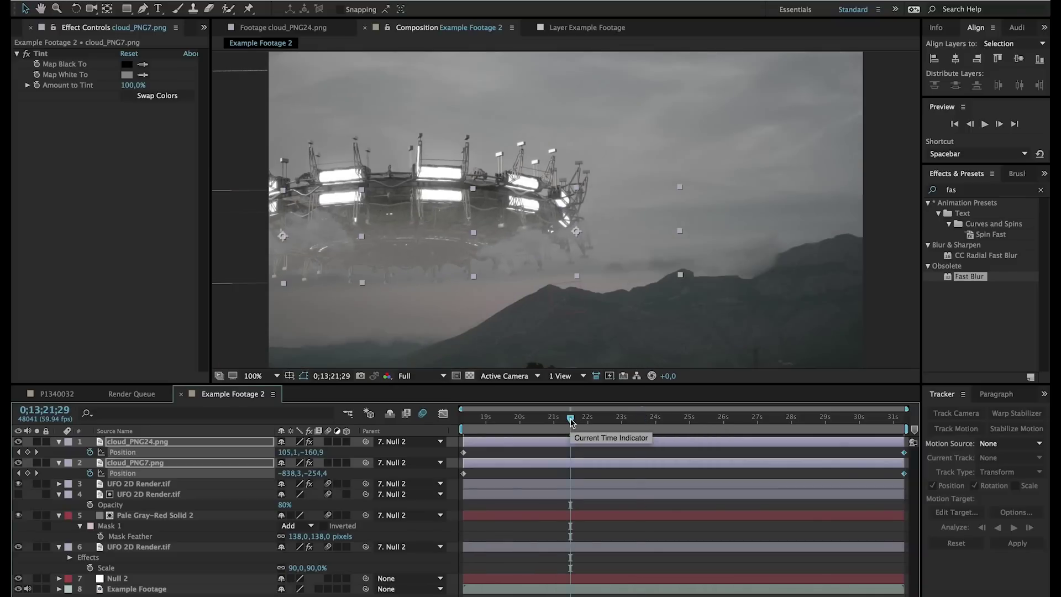
click(518, 420)
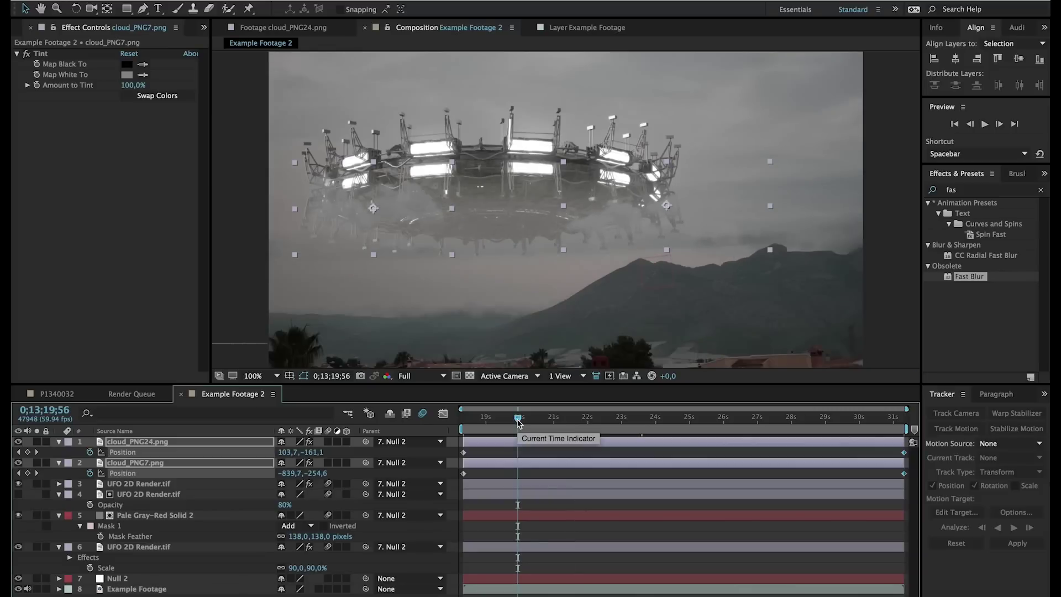
click(558, 454)
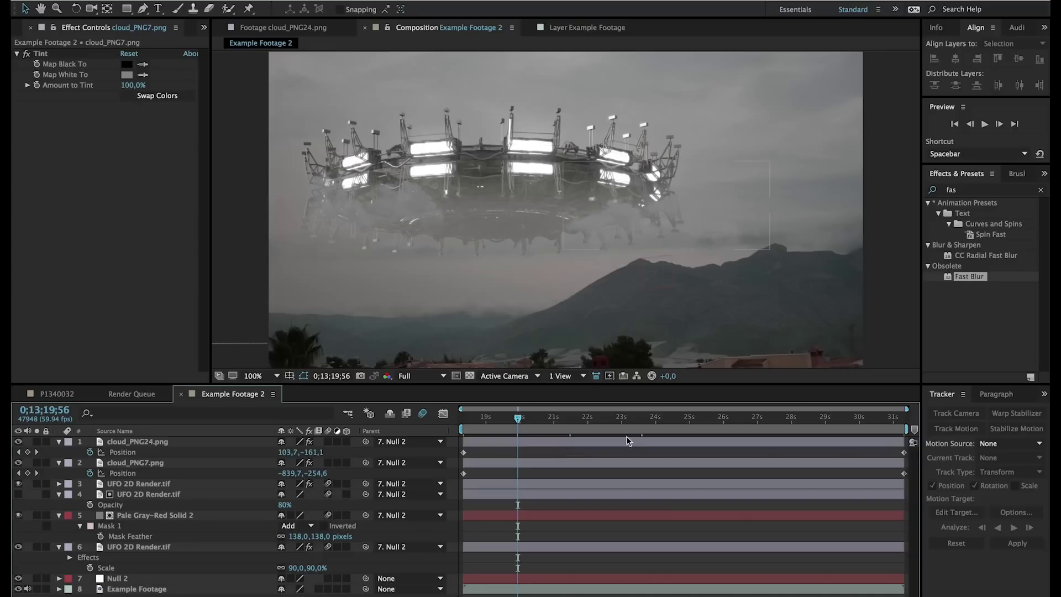
click(630, 421)
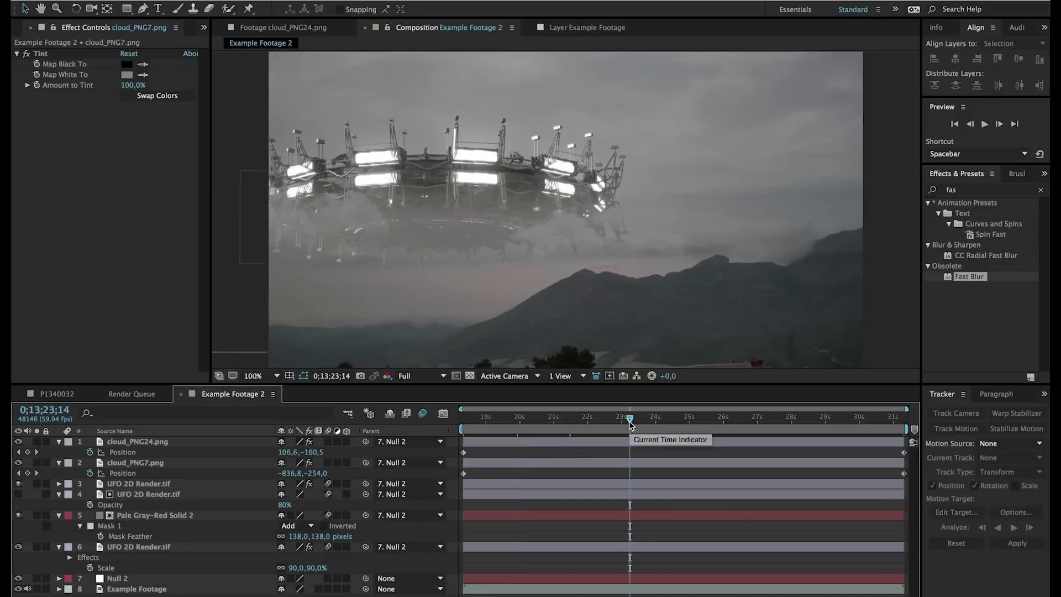